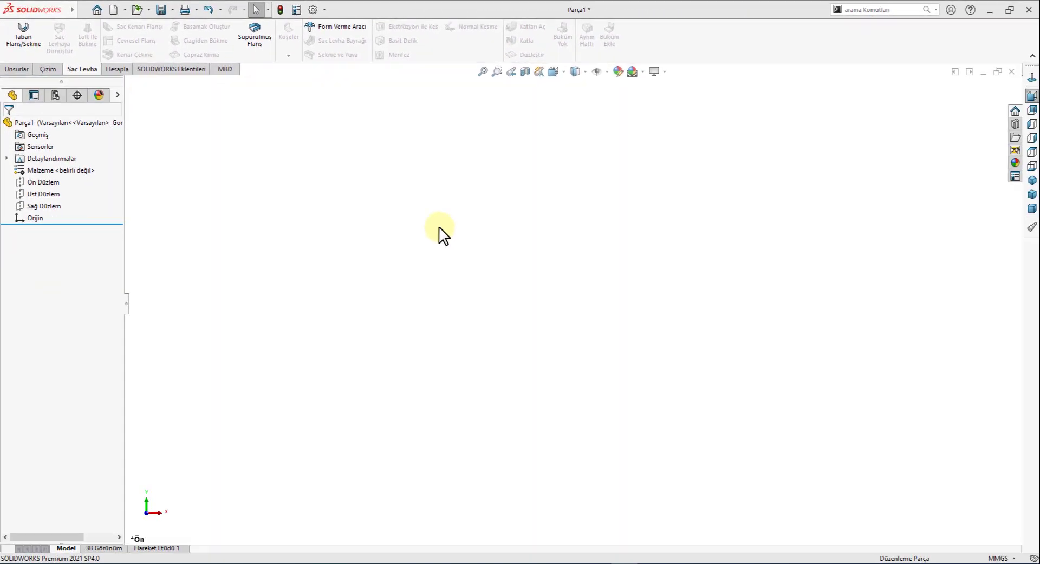
- Sketch a center rectangle on the Top Plane, centred on the origin
left_click(52, 194)
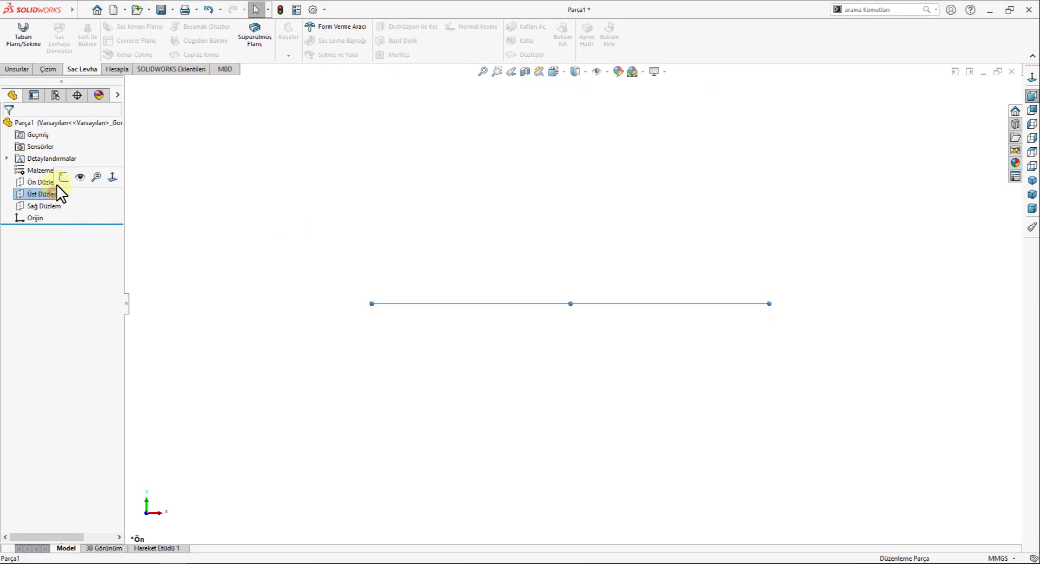
left_click(61, 178)
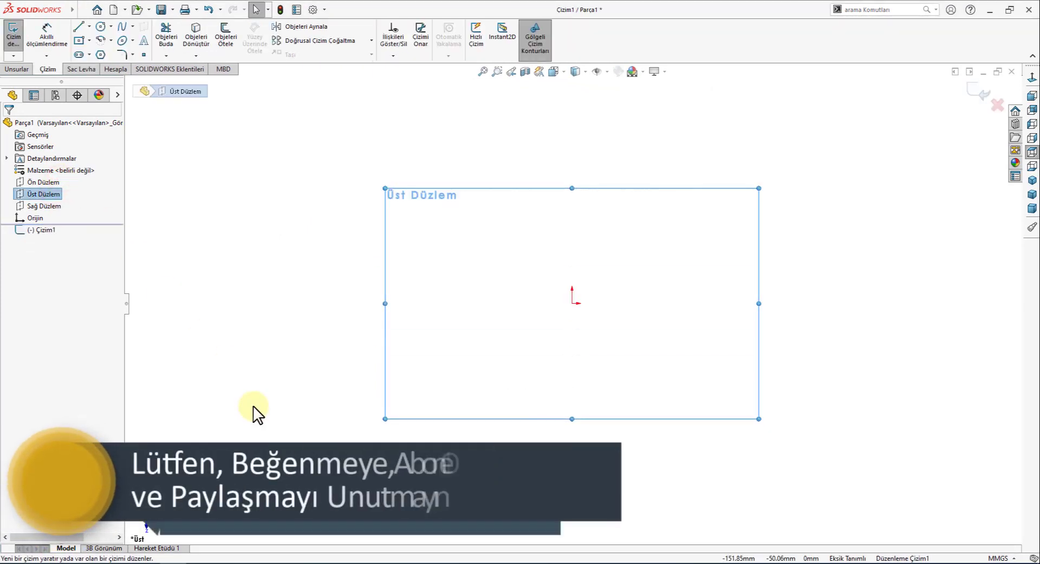
left_click(79, 40)
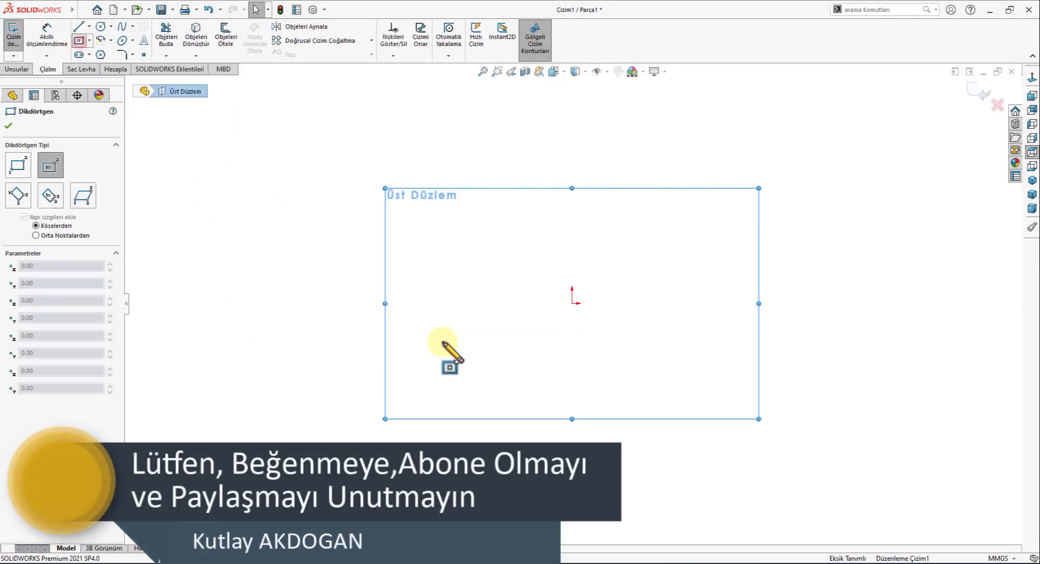
left_click(572, 303)
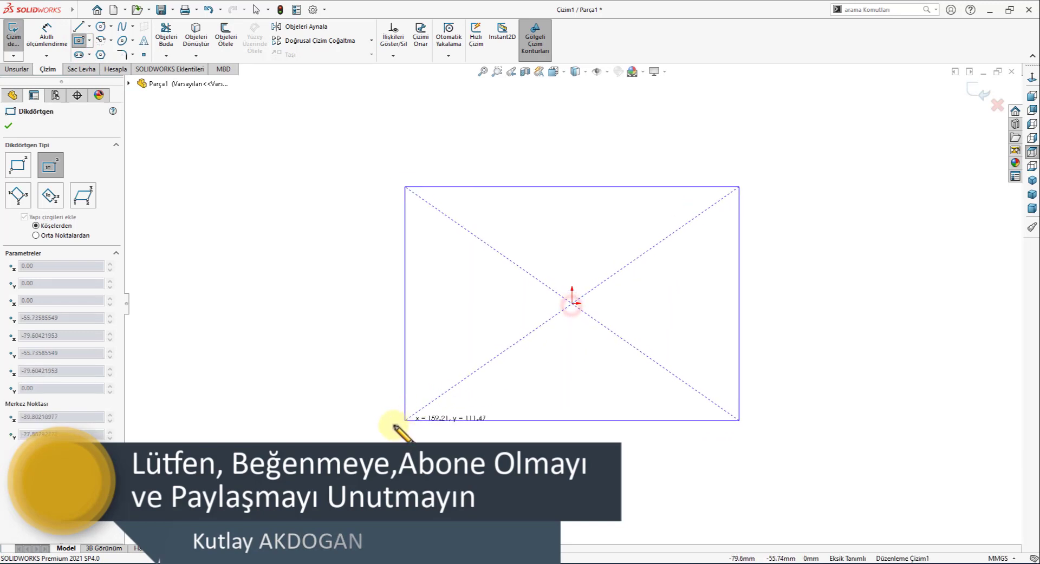
left_click(388, 422)
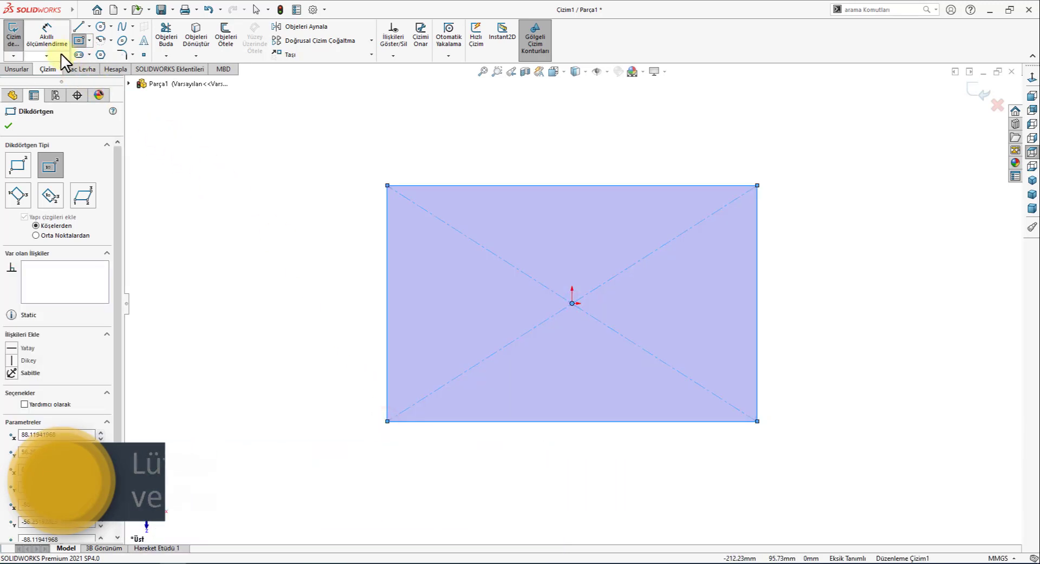
- Dimension the rectangle 200 mm wide by 120 mm high
left_click(51, 36)
left_click(544, 186)
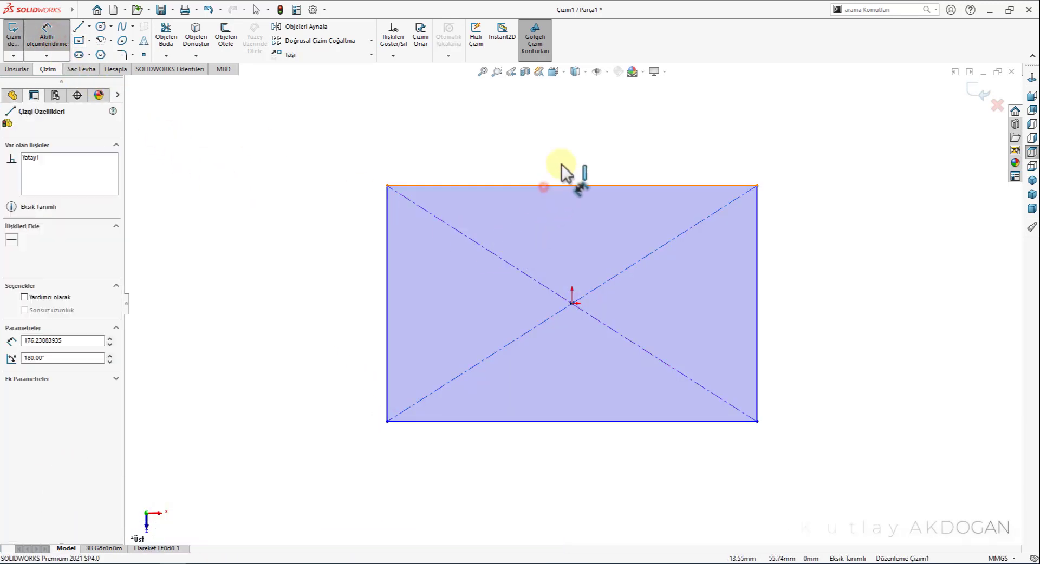
left_click(583, 150)
type("200")
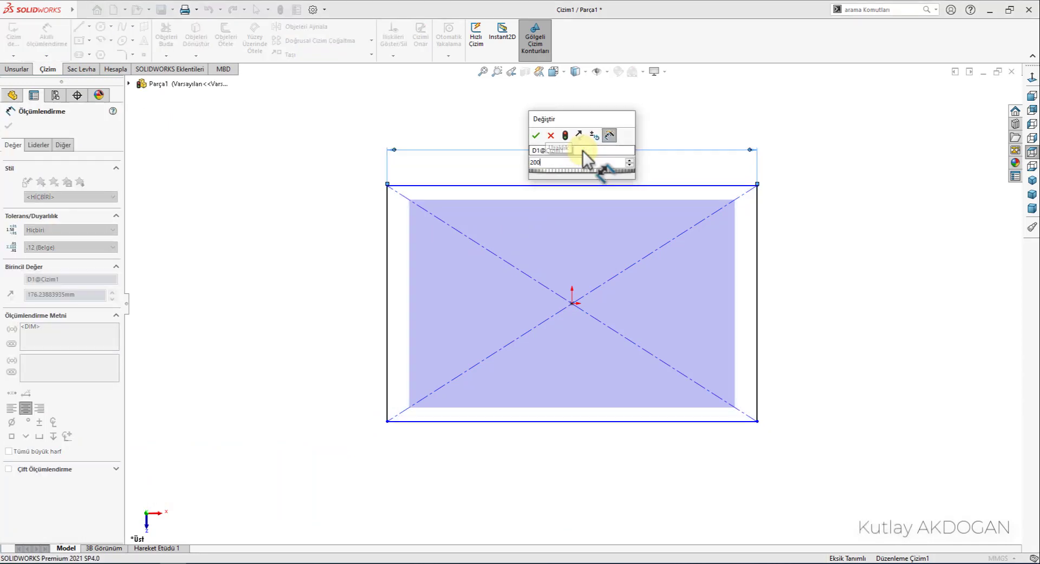
key("Return")
left_click(755, 348)
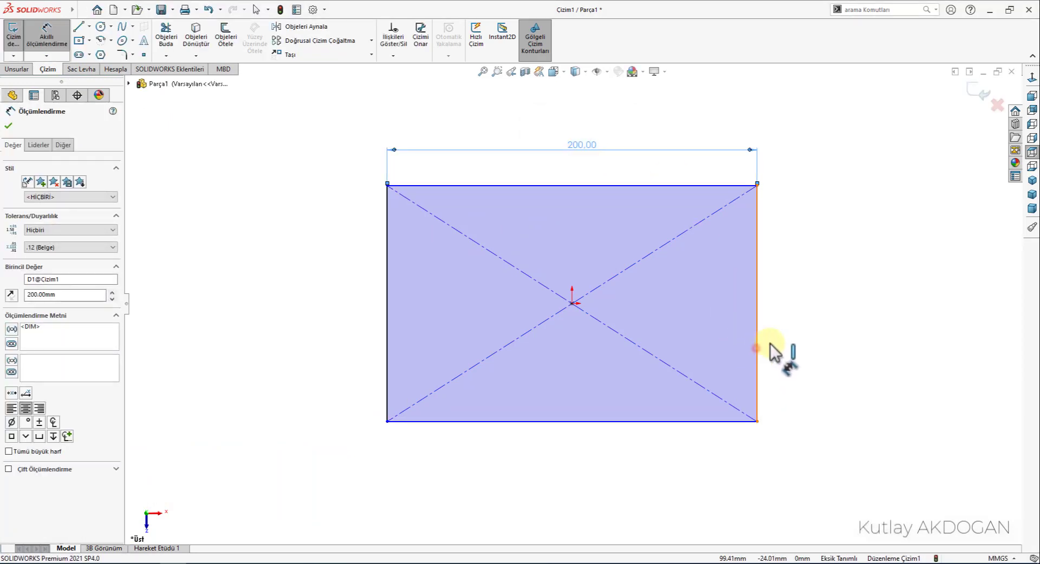
left_click(812, 327)
type("13")
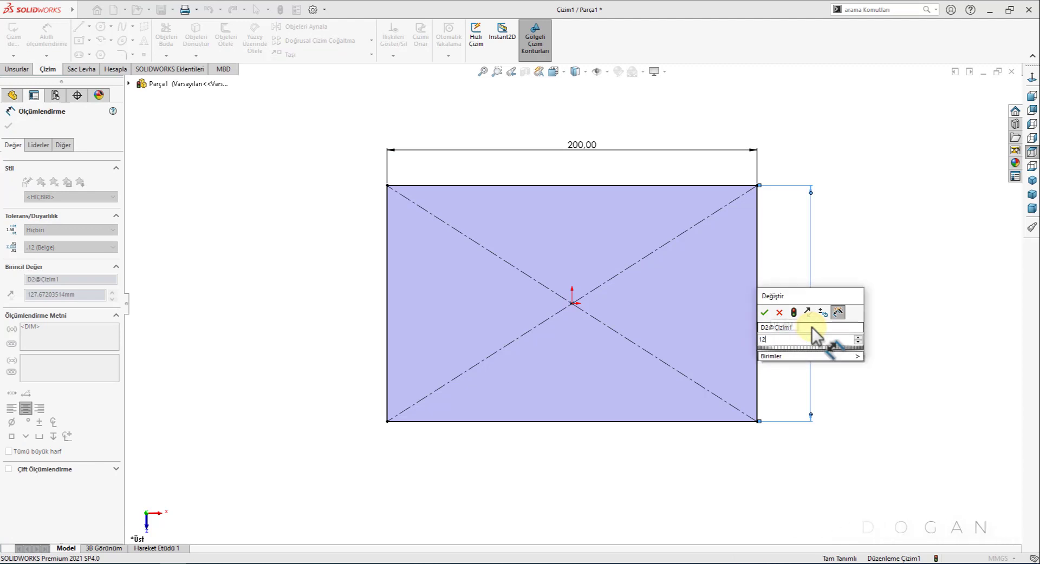
key("Return")
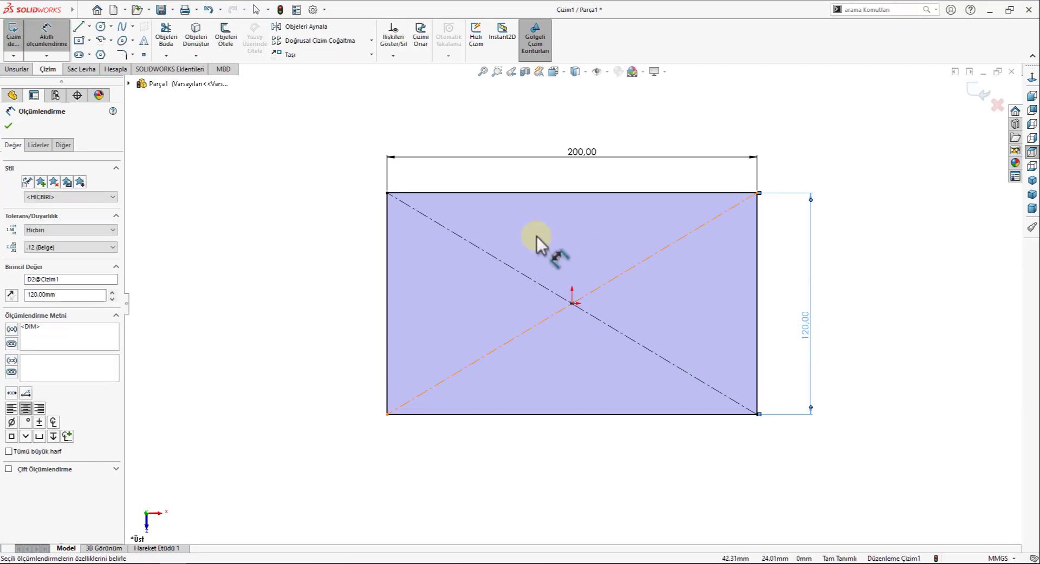
left_click(89, 69)
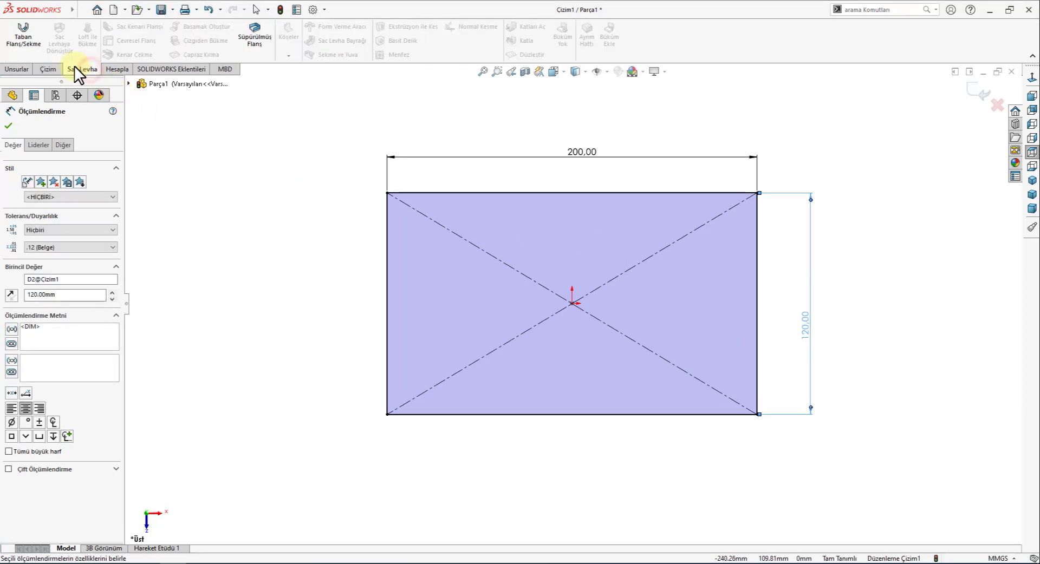
- Make the rectangle a base flange with 2.00 mm thickness and K-factor 0.5
left_click(24, 38)
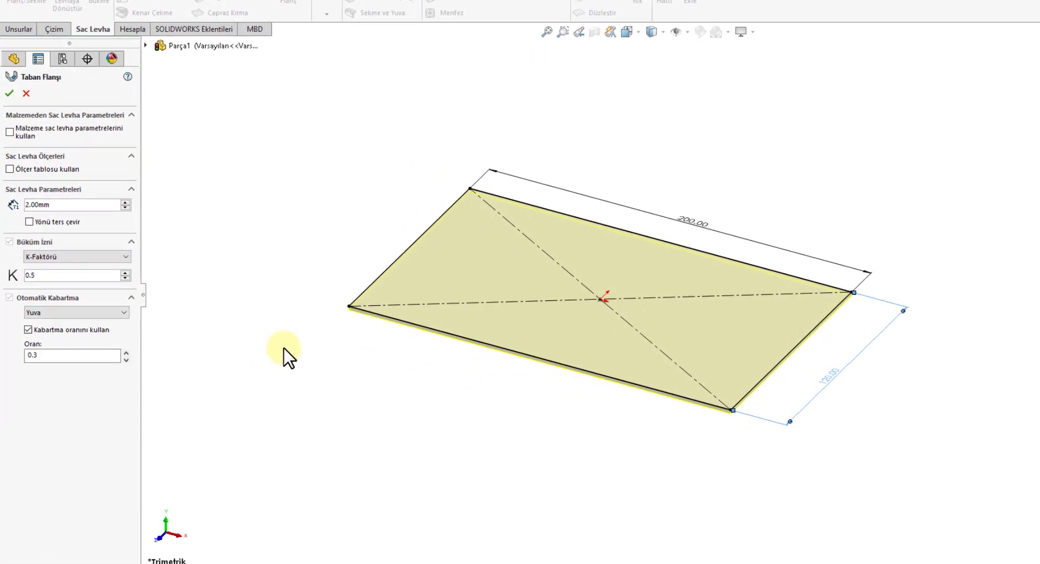
left_click(56, 206)
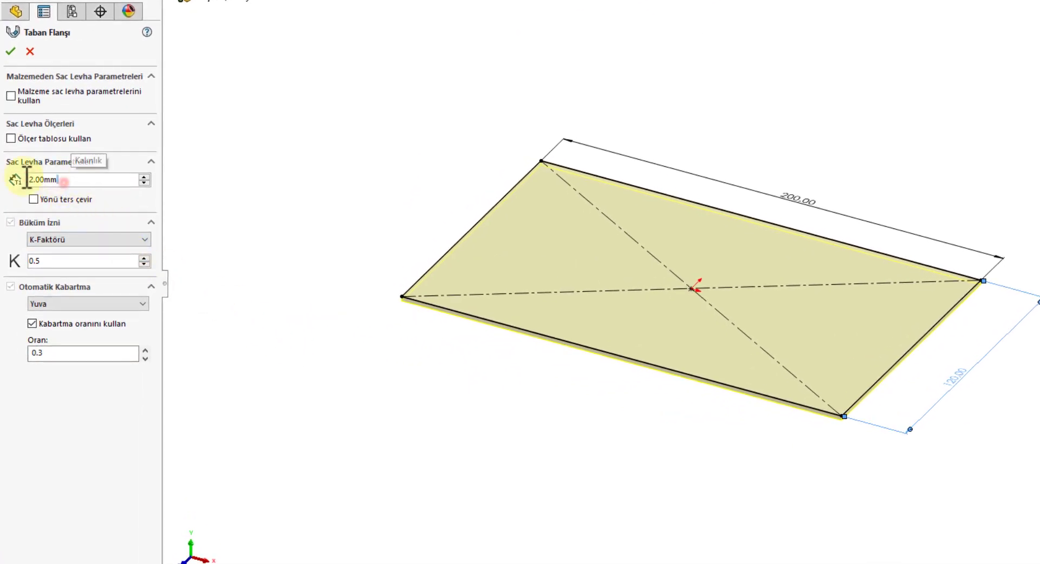
double_click(27, 180)
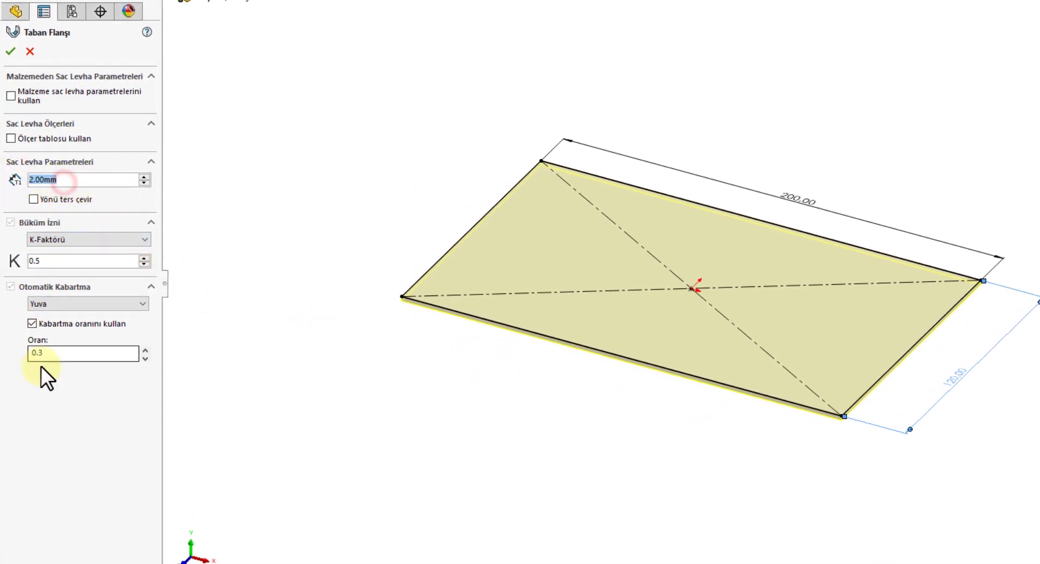
double_click(90, 262)
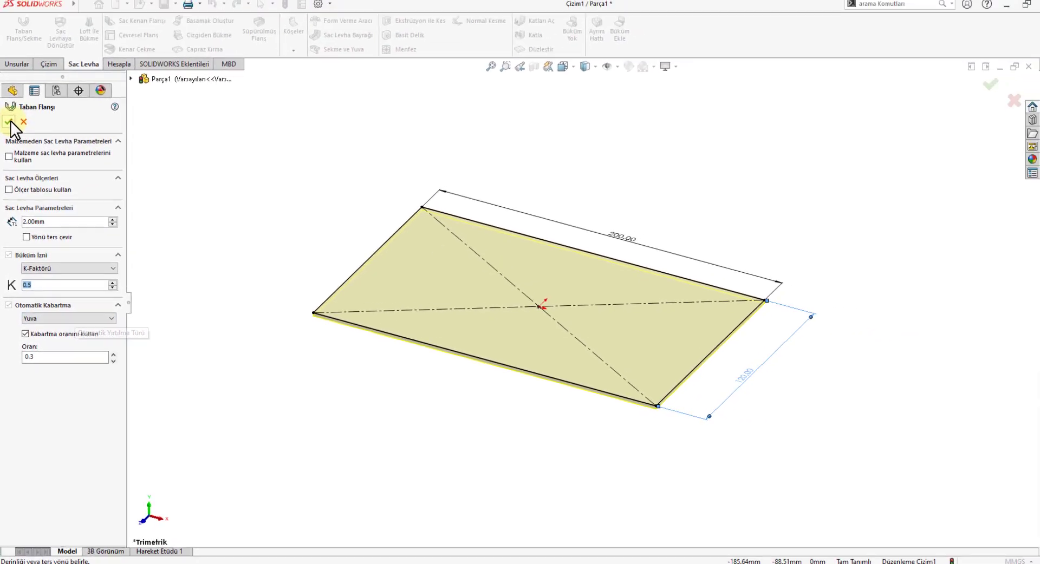
left_click(10, 67)
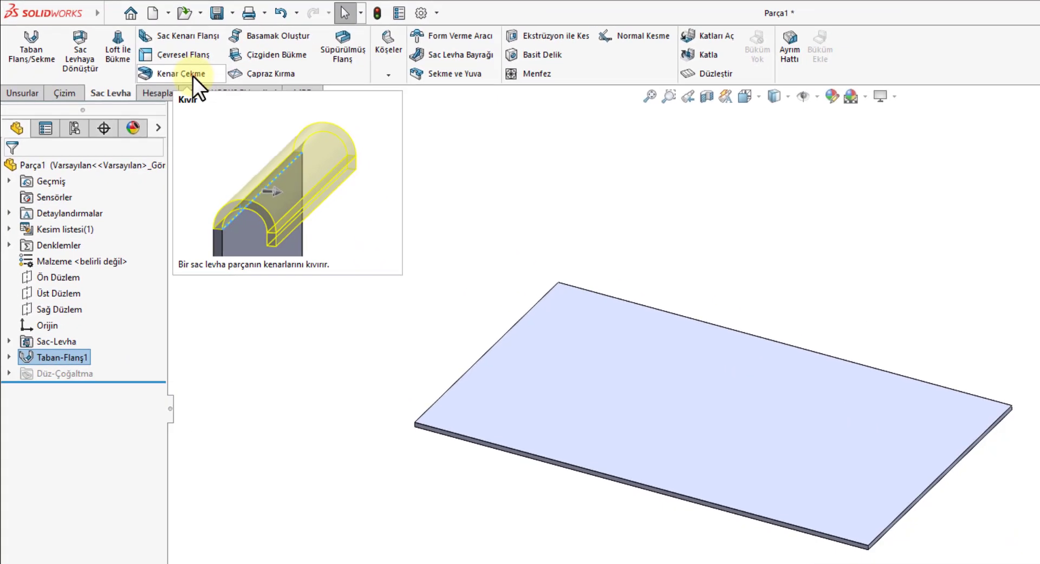
- Preview an 18 mm closed hem on the plate's short edge, comparing inside and outside bends
left_click(274, 112)
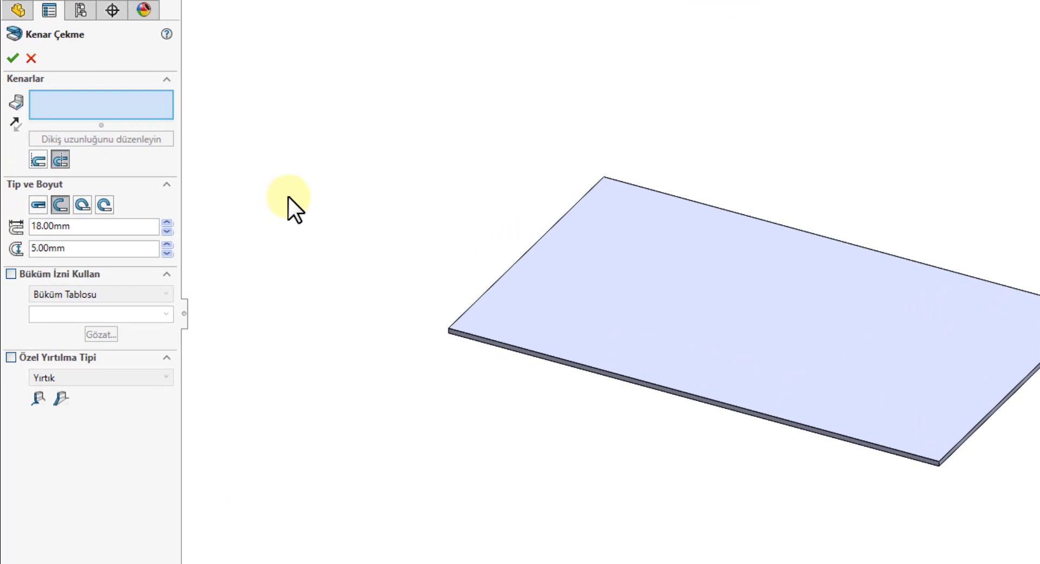
left_click(112, 109)
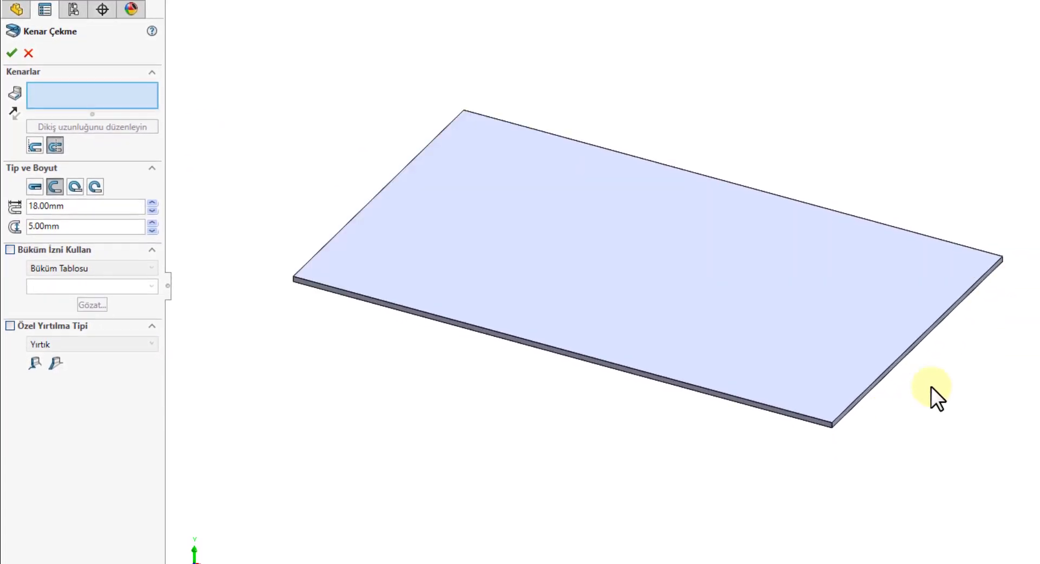
scroll(931, 387, "down", 2)
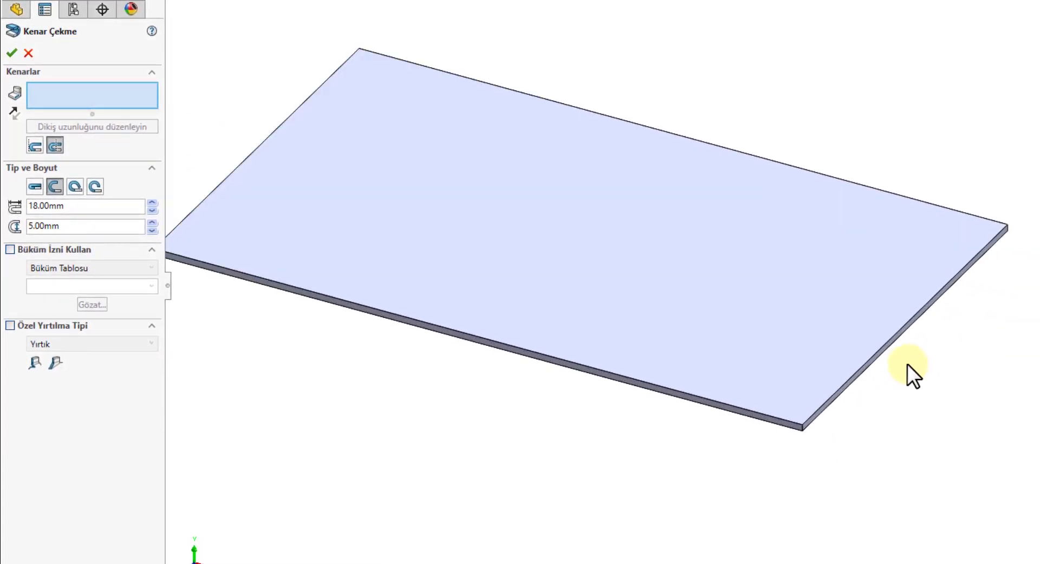
left_click(891, 338)
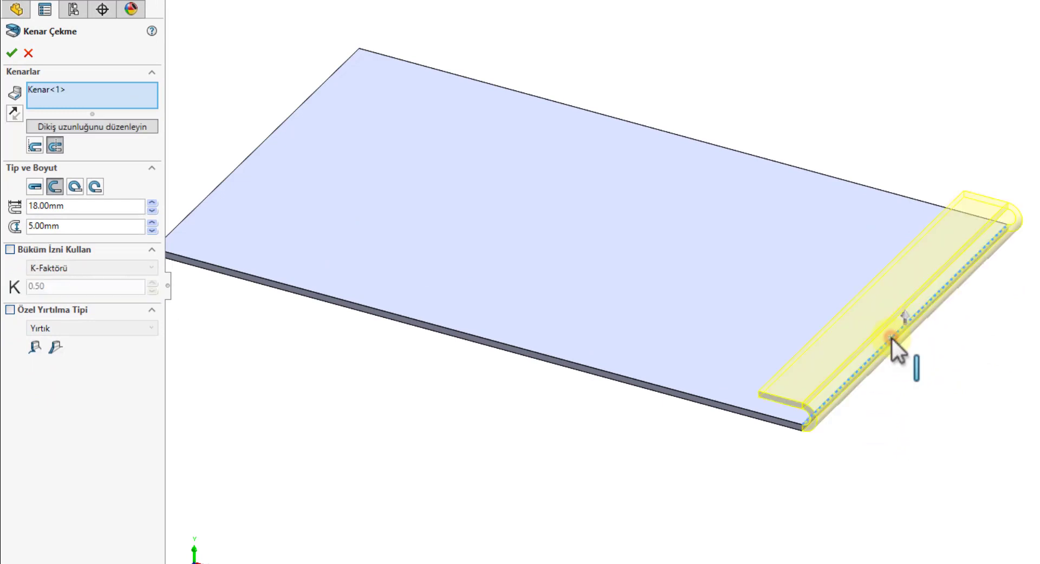
left_click(36, 186)
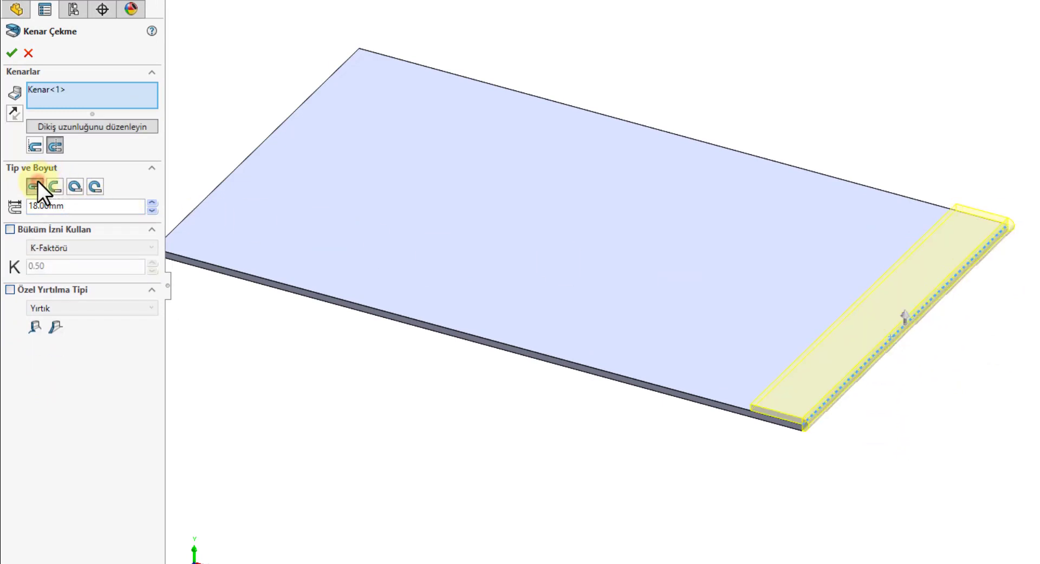
left_click(35, 141)
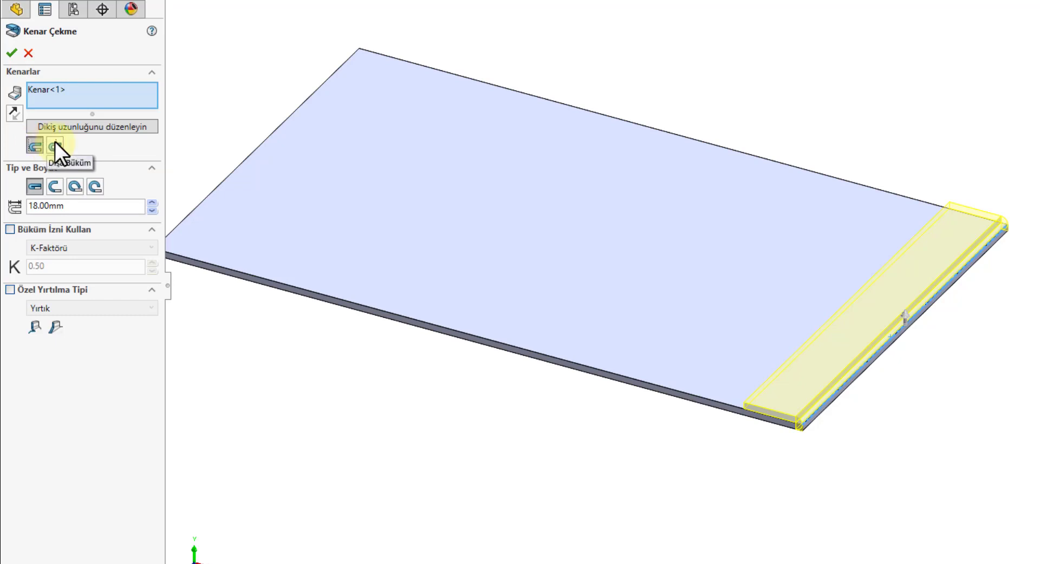
left_click(55, 142)
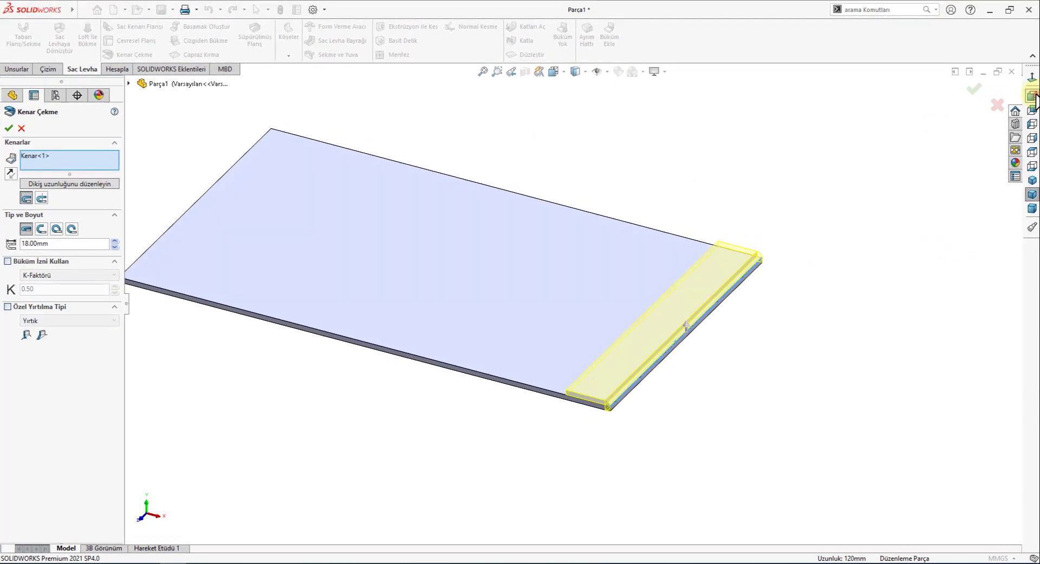
- Check the hem profile from the front, trying Dış Büküm and keeping Malzeme İçeride
left_click(1034, 96)
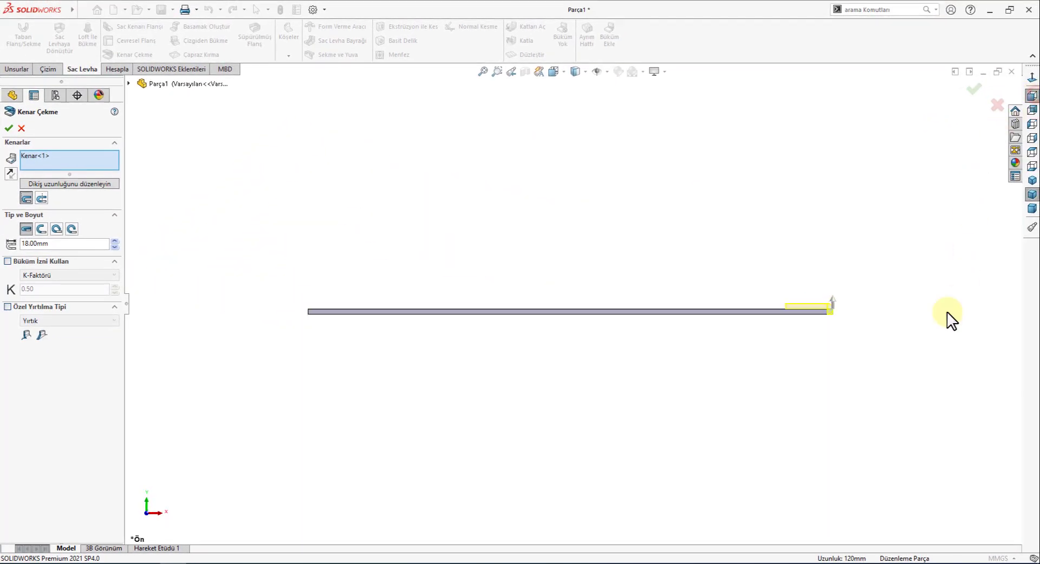
scroll(729, 305, "down", 2)
scroll(734, 304, "down", 2)
scroll(774, 313, "down", 3)
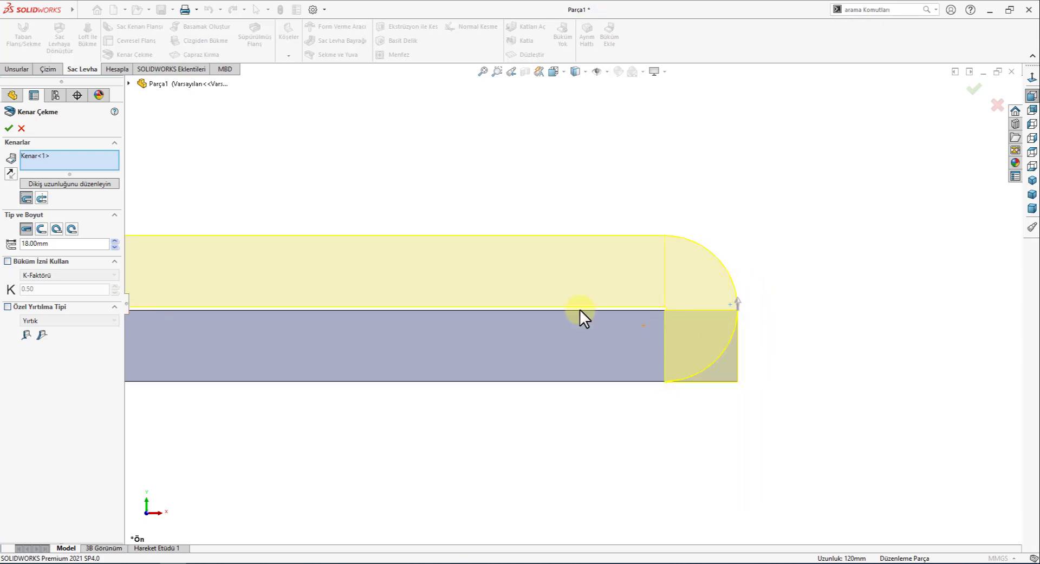
left_click(44, 196)
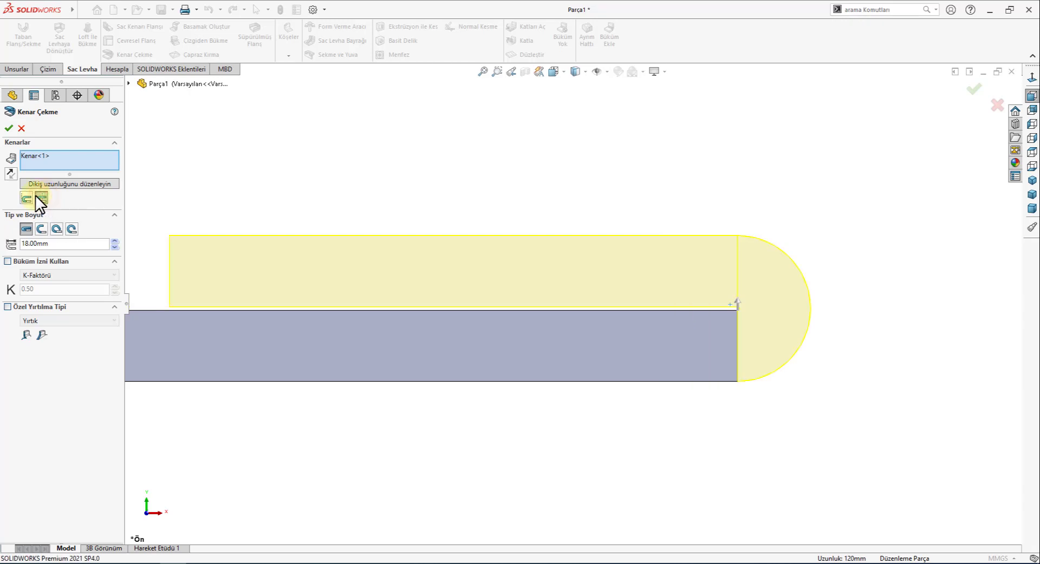
left_click(26, 197)
scroll(427, 355, "up", 1)
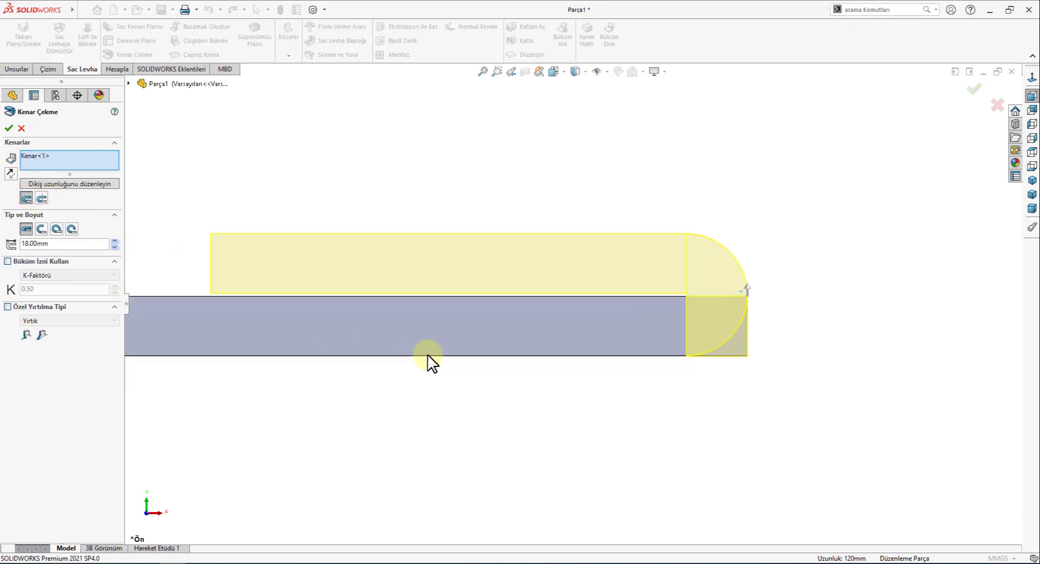
left_click(1031, 181)
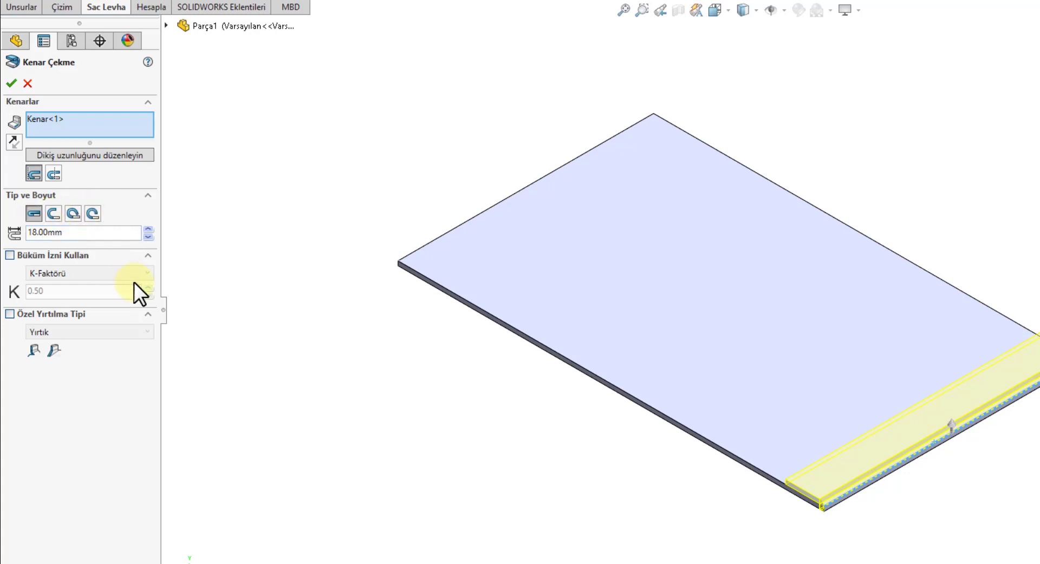
- Change the hem length from 18 to 20 mm, checking it from the top view
double_click(81, 233)
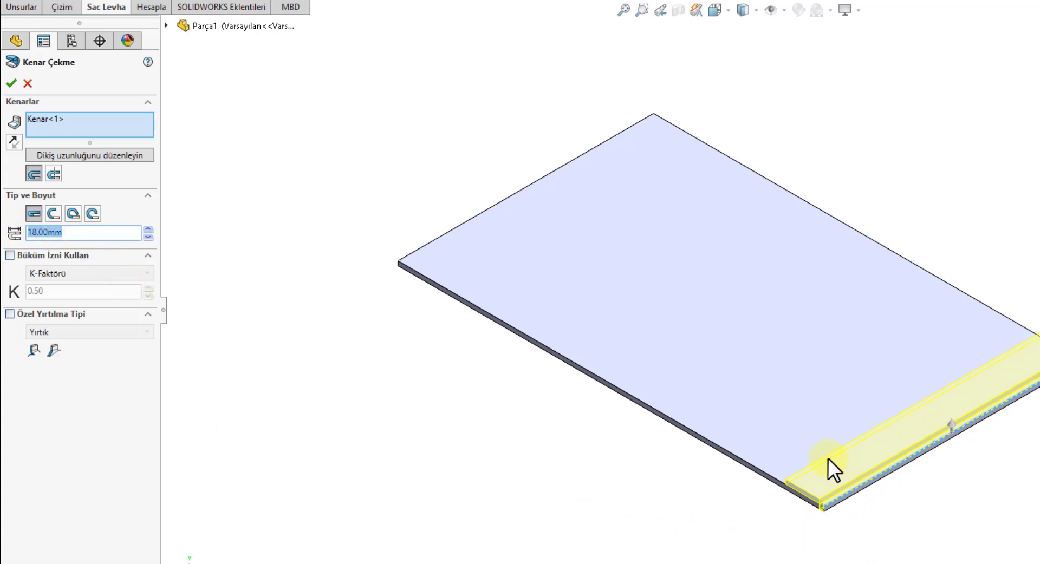
scroll(824, 461, "down", 2)
scroll(821, 463, "down", 2)
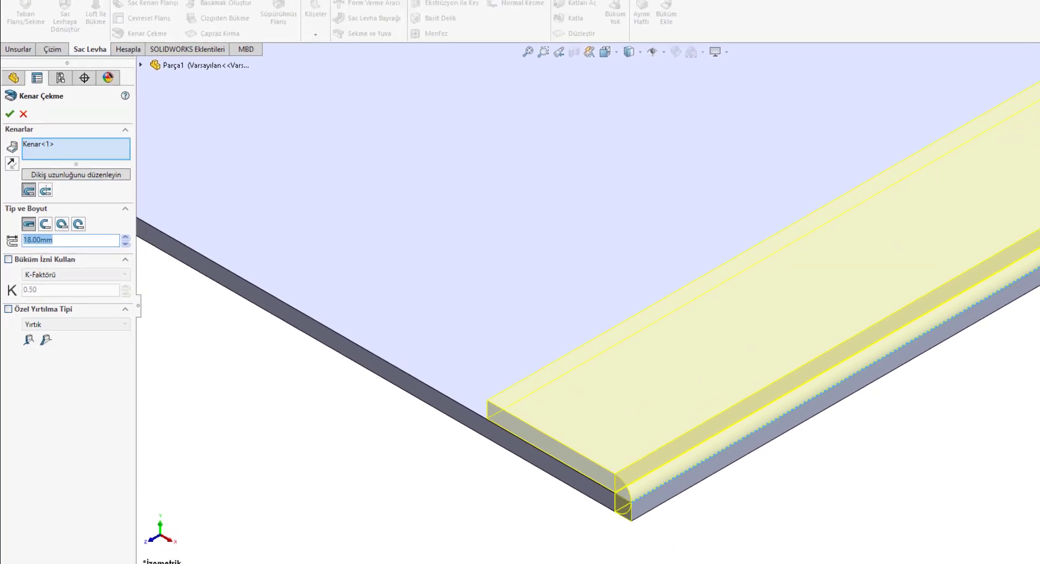
left_click(1031, 152)
scroll(872, 412, "down", 3)
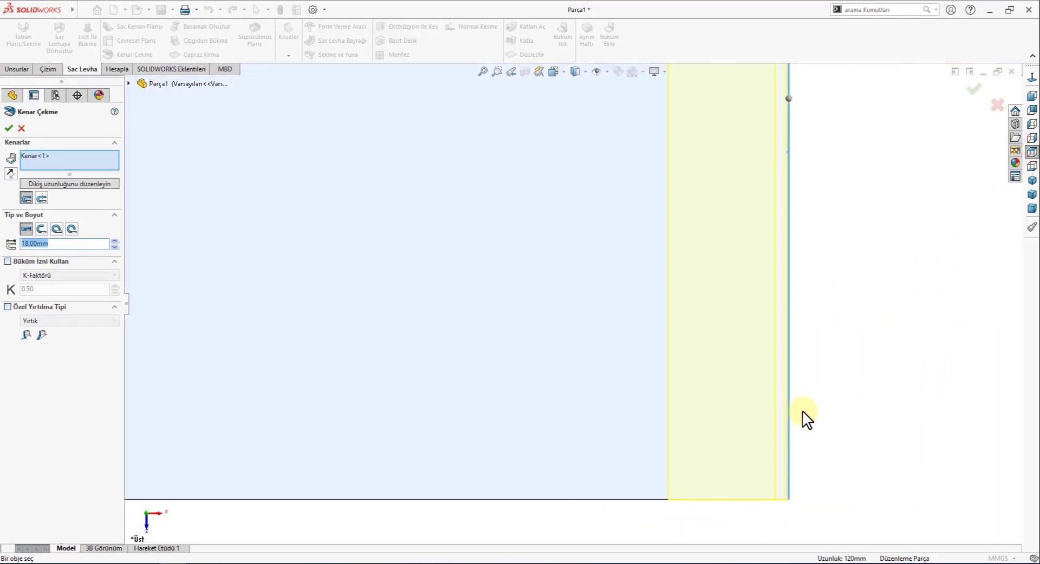
scroll(802, 417, "down", 2)
scroll(758, 466, "down", 1)
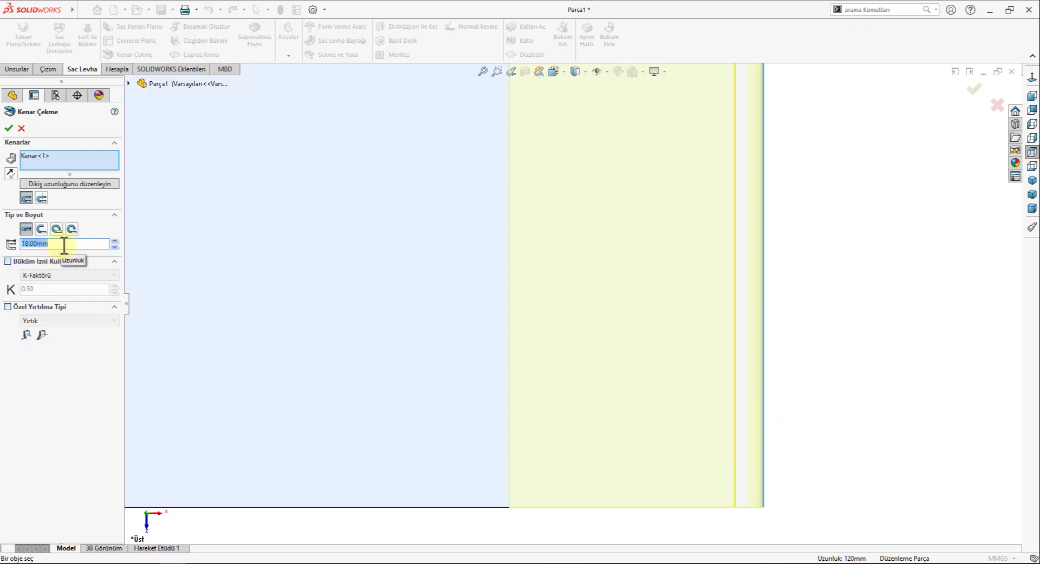
type("20")
key("Return")
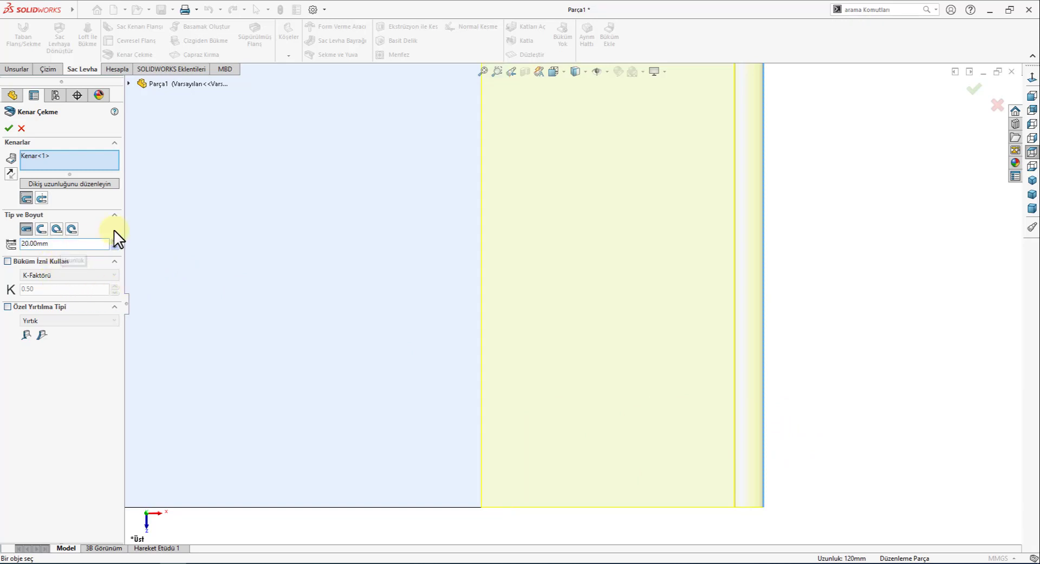
left_click(1032, 180)
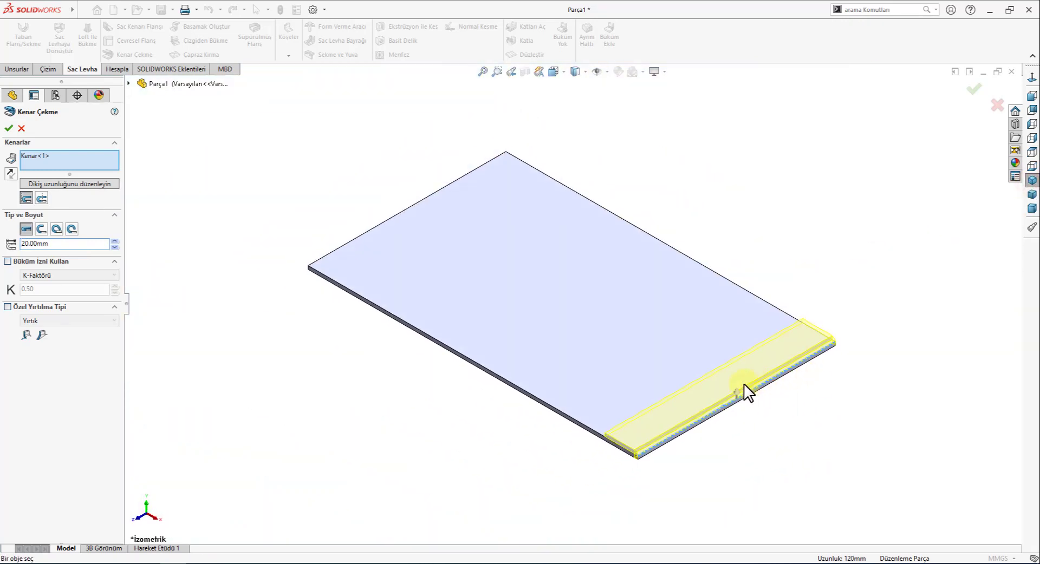
scroll(743, 384, "down", 4)
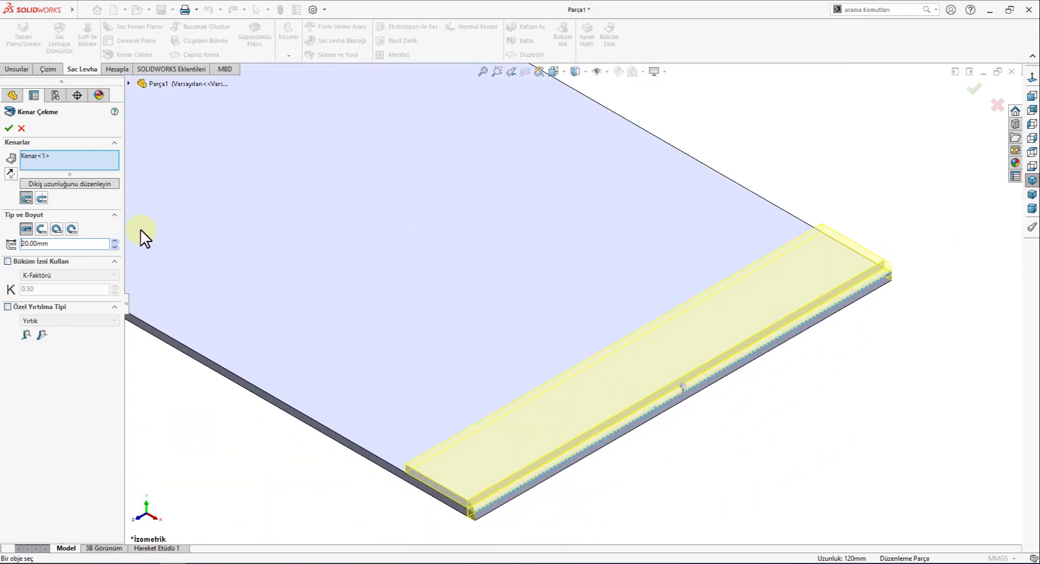
- Edit the hem's flange profile and pull both line endpoints in from the corners
left_click(71, 186)
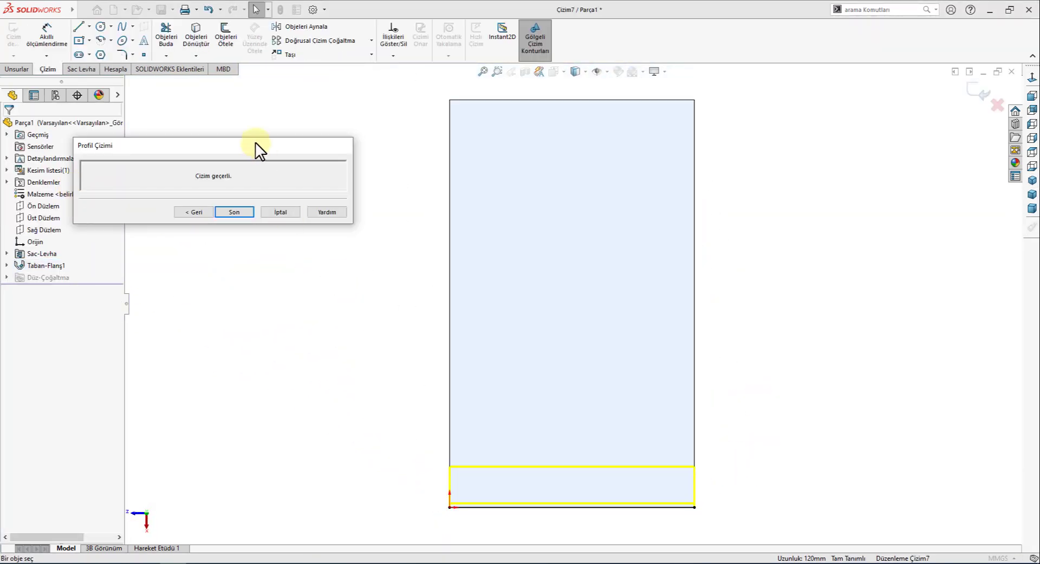
left_click_drag(256, 142, 333, 113)
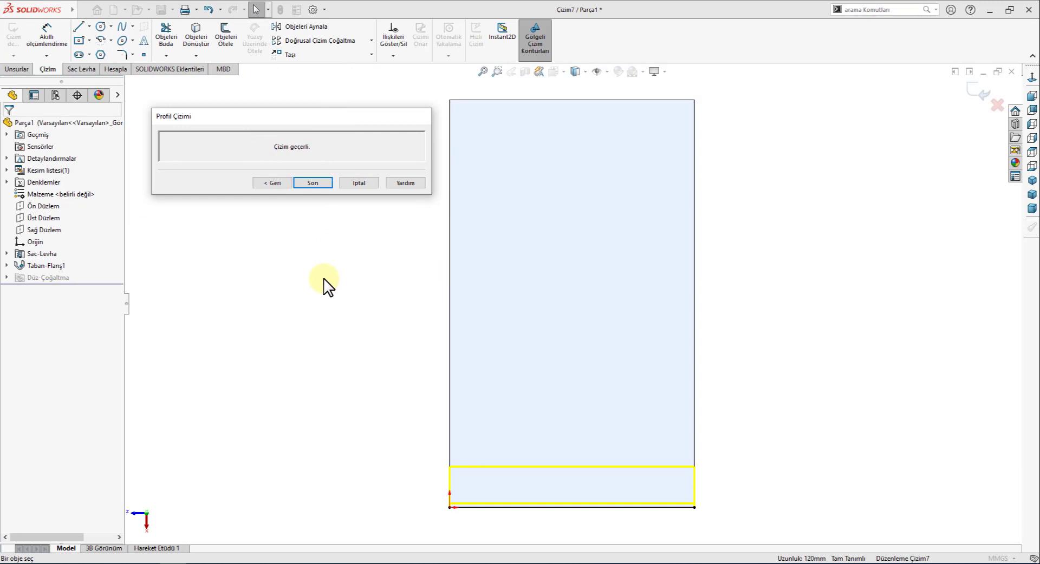
left_click(87, 70)
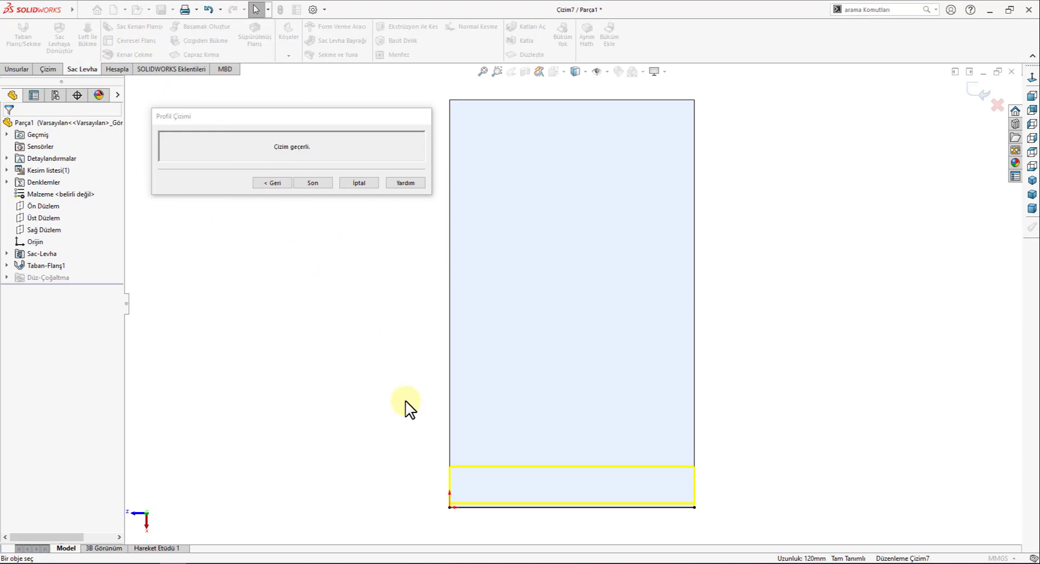
scroll(557, 516, "down", 2)
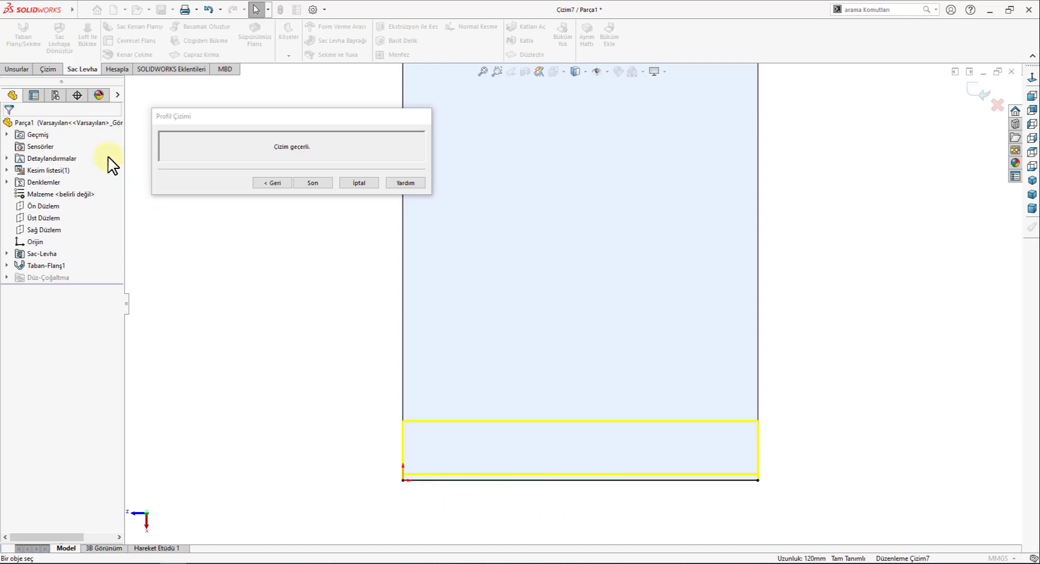
left_click(47, 70)
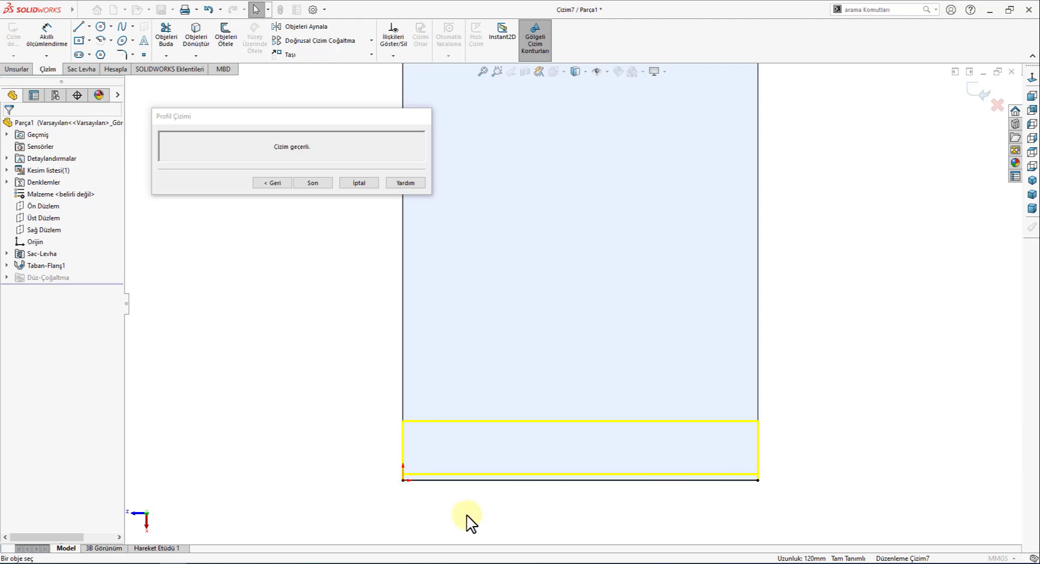
left_click_drag(405, 481, 506, 481)
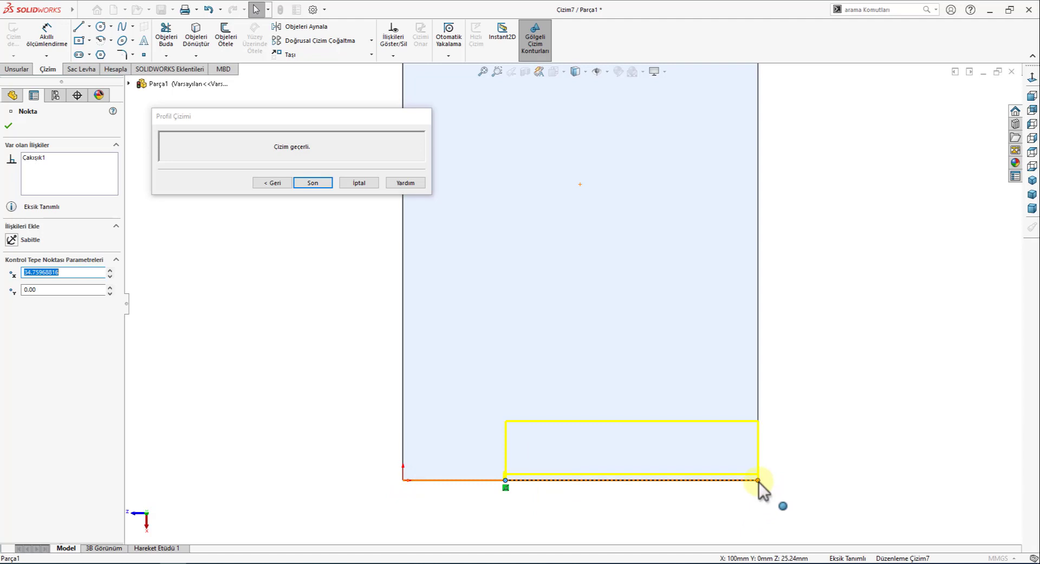
left_click_drag(758, 482, 684, 480)
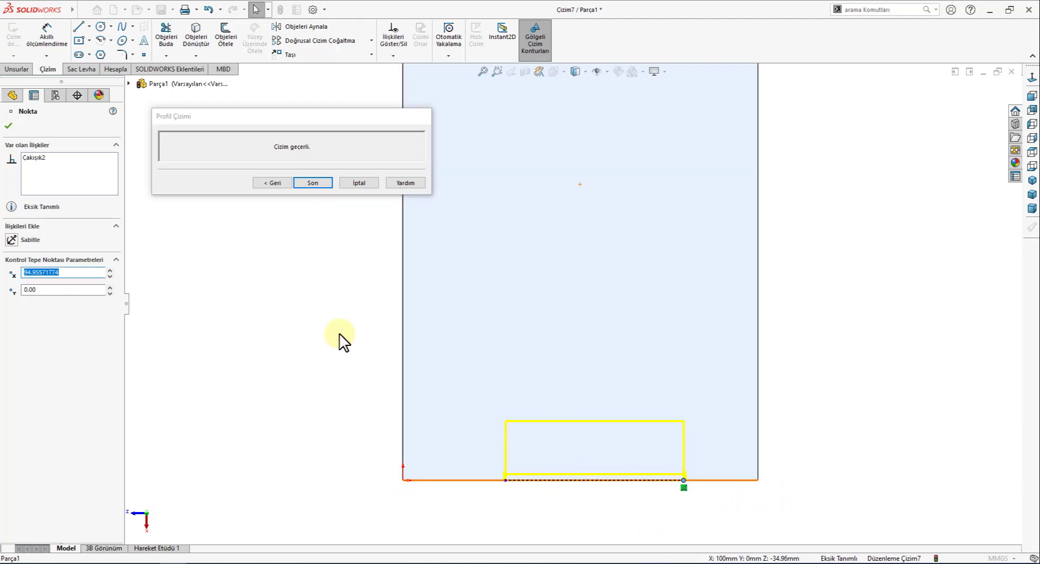
- Dimension the hem ends 30 mm from the left corner and 15 mm from the right
left_click(47, 34)
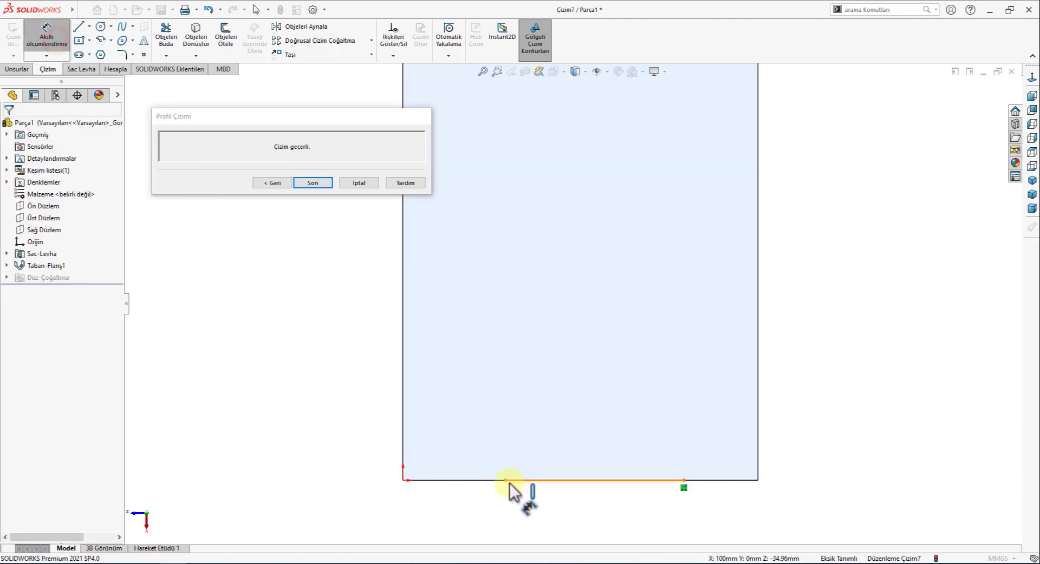
left_click(506, 481)
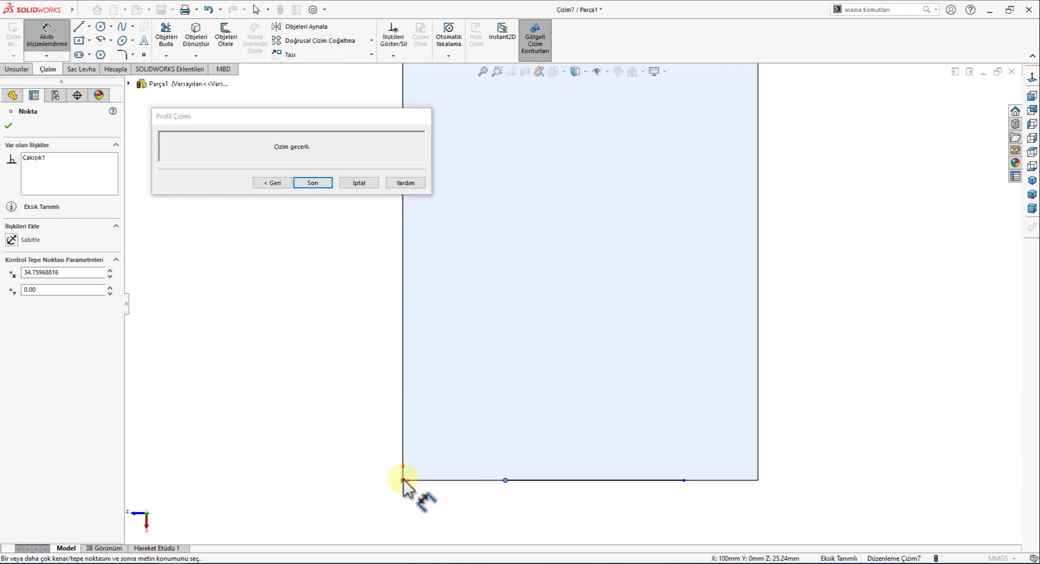
left_click(404, 481)
left_click(442, 501)
type("30")
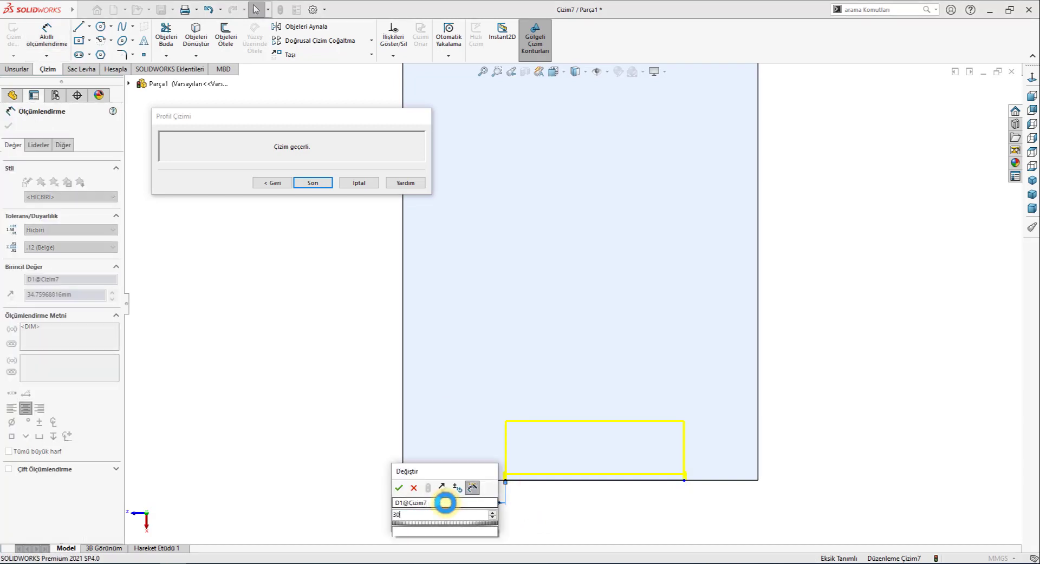
key("Return")
left_click(683, 481)
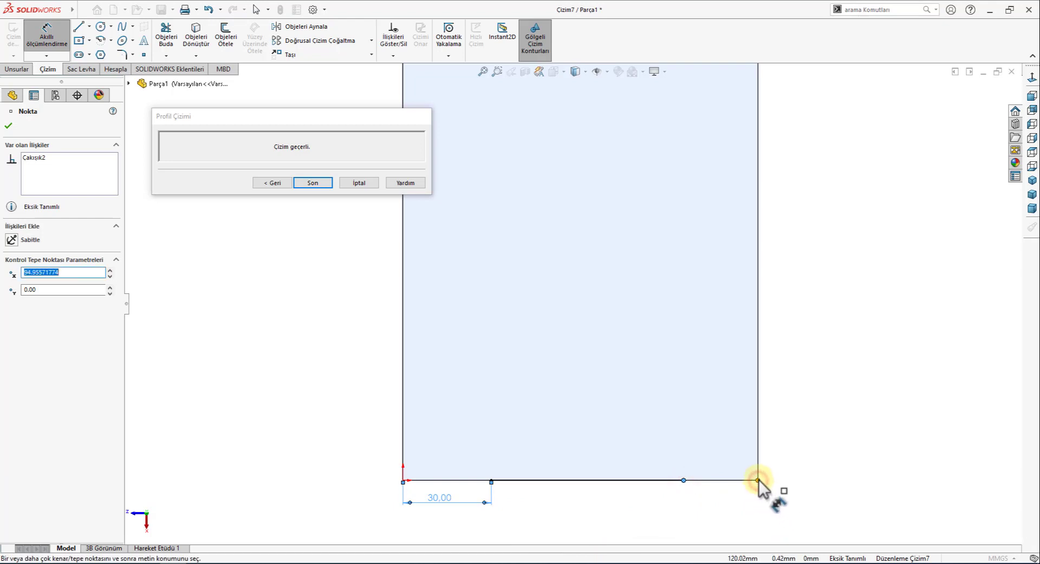
left_click(758, 480)
left_click(718, 508)
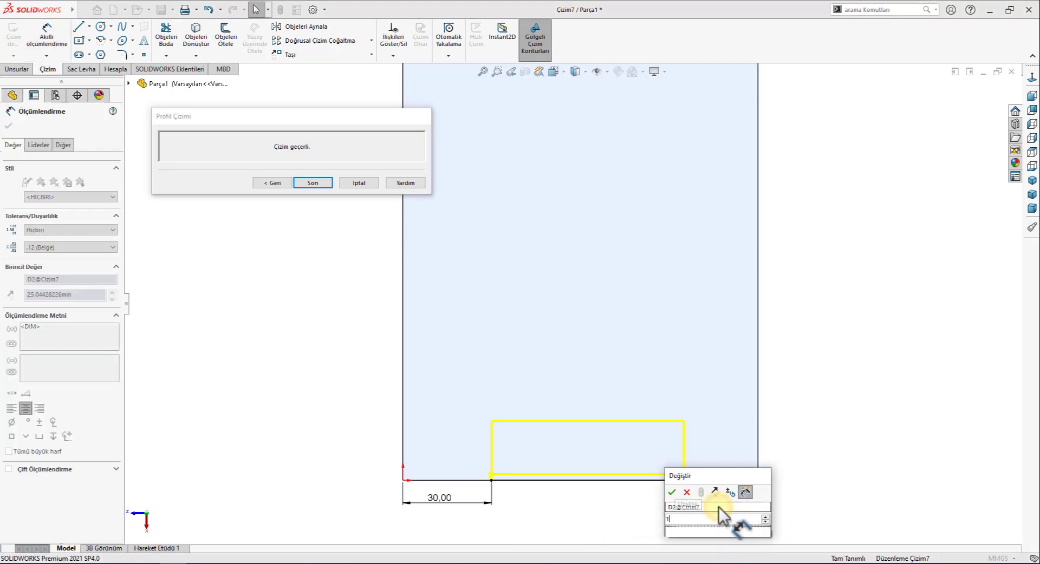
type("15")
key("Return")
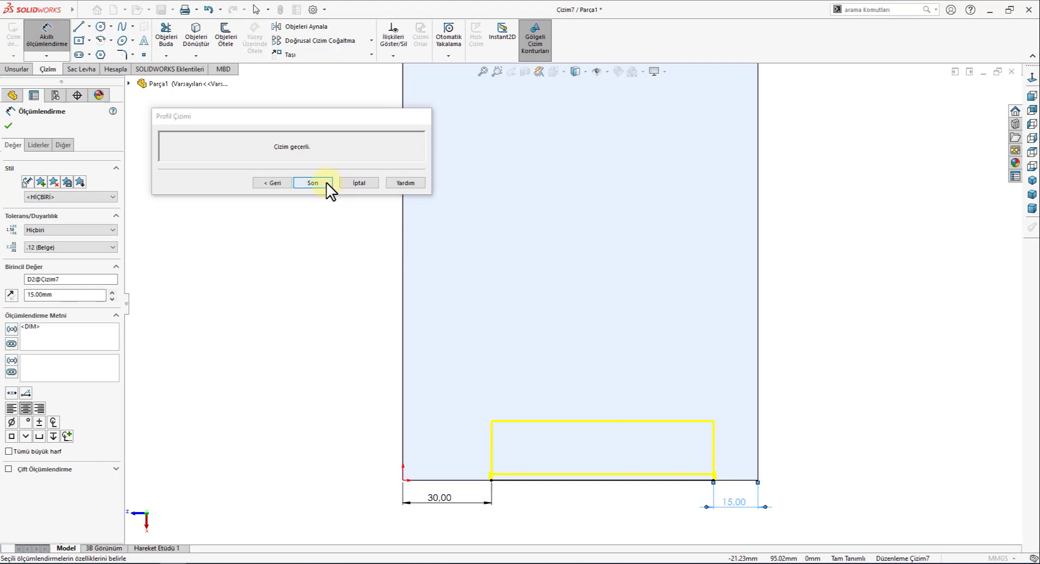
left_click(324, 182)
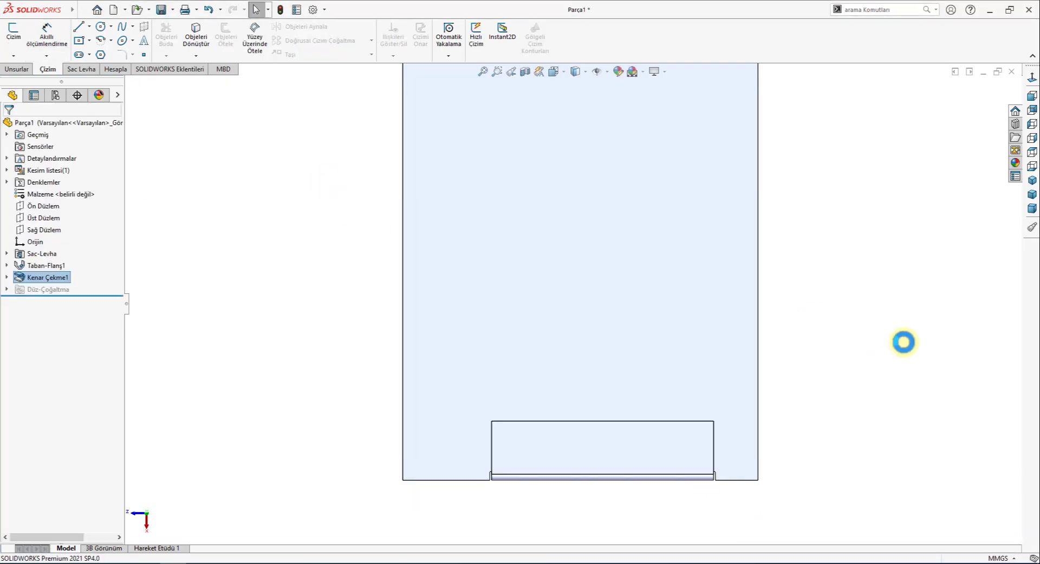
left_click(1031, 180)
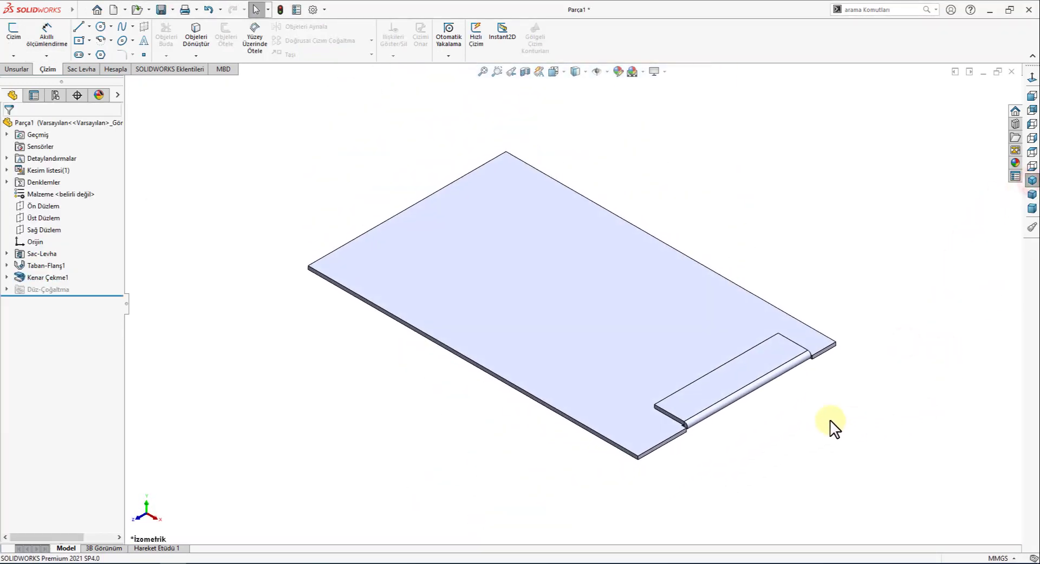
scroll(734, 403, "down", 3)
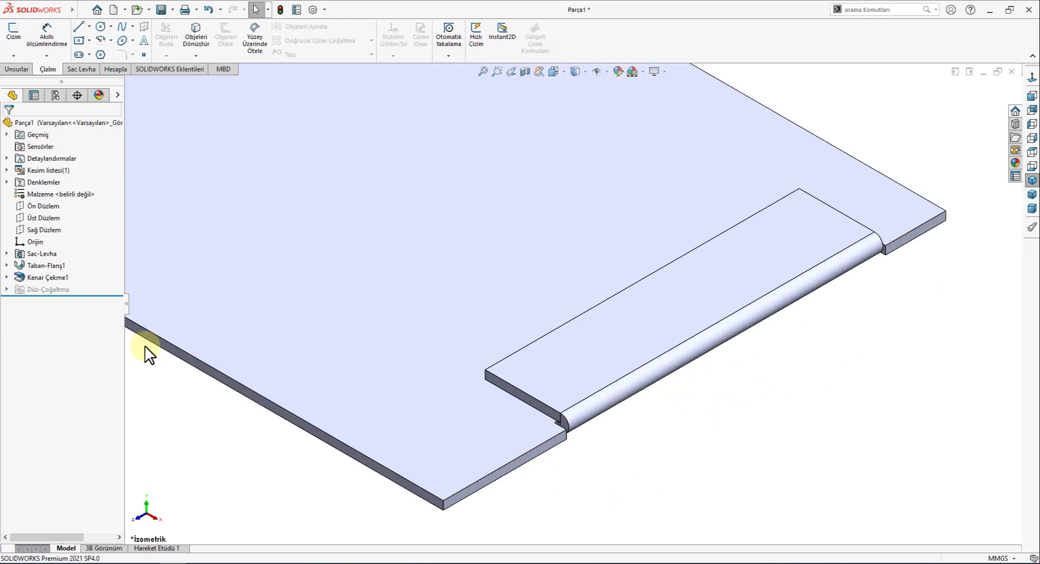
scroll(563, 424, "down", 2)
scroll(561, 423, "down", 3)
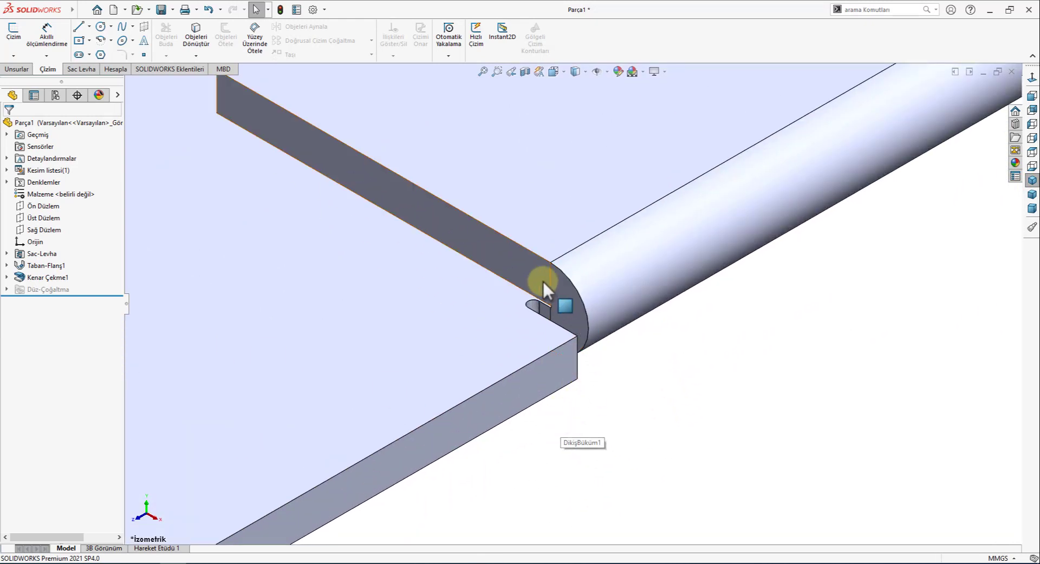
left_click(567, 342)
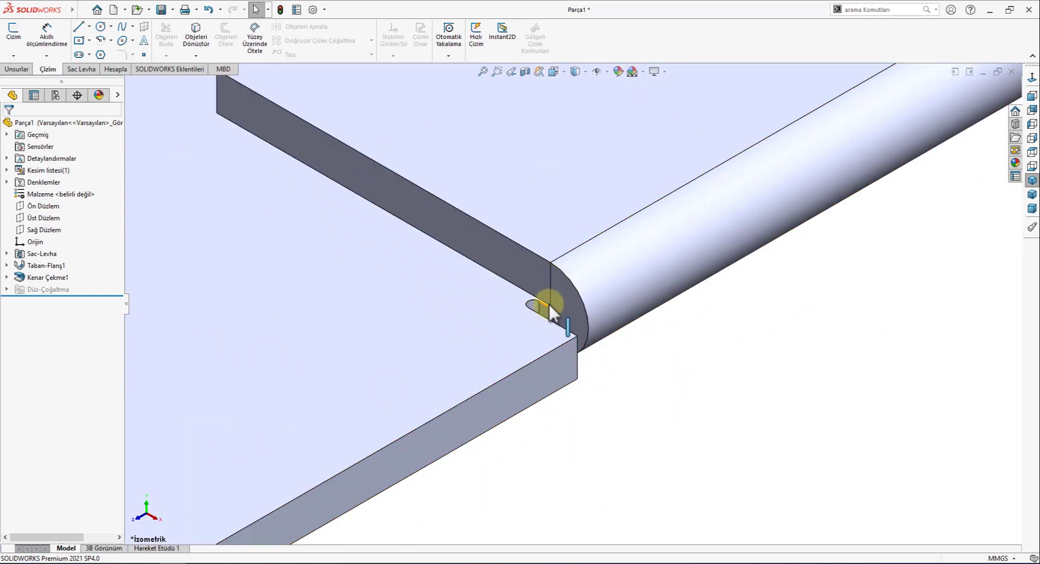
middle_click_drag(585, 385, 573, 425)
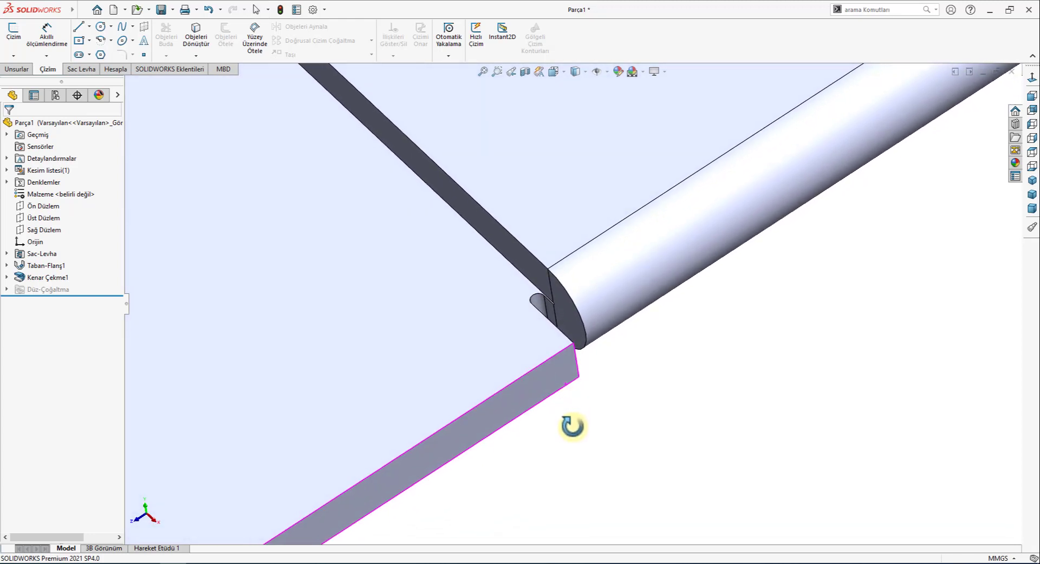
- Give Kenar Çekme1 a custom rectangular (Dikdörtgensel) relief and accept the hem
right_click(55, 278)
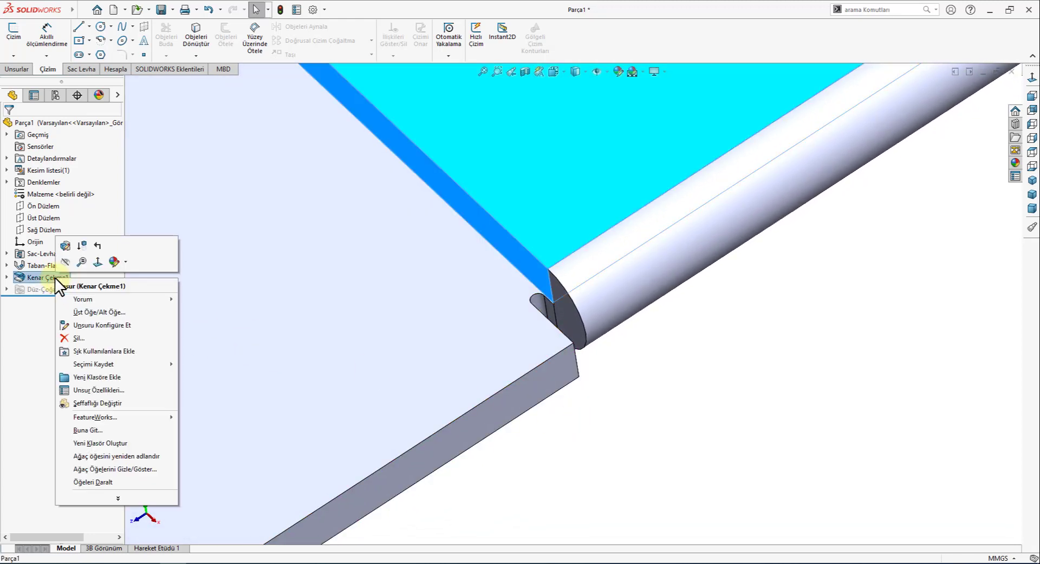
left_click(60, 247)
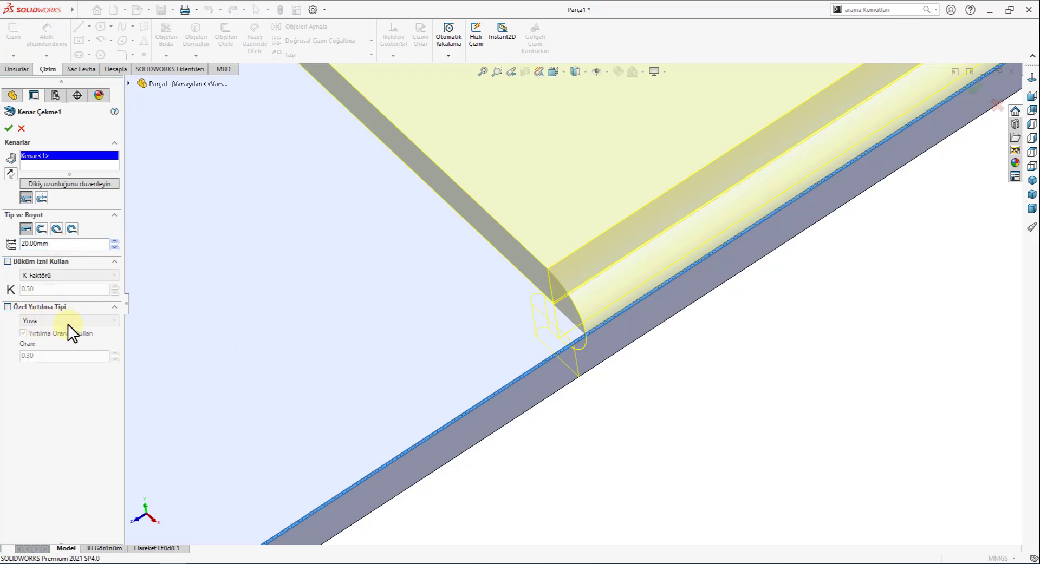
left_click(9, 307)
left_click(40, 321)
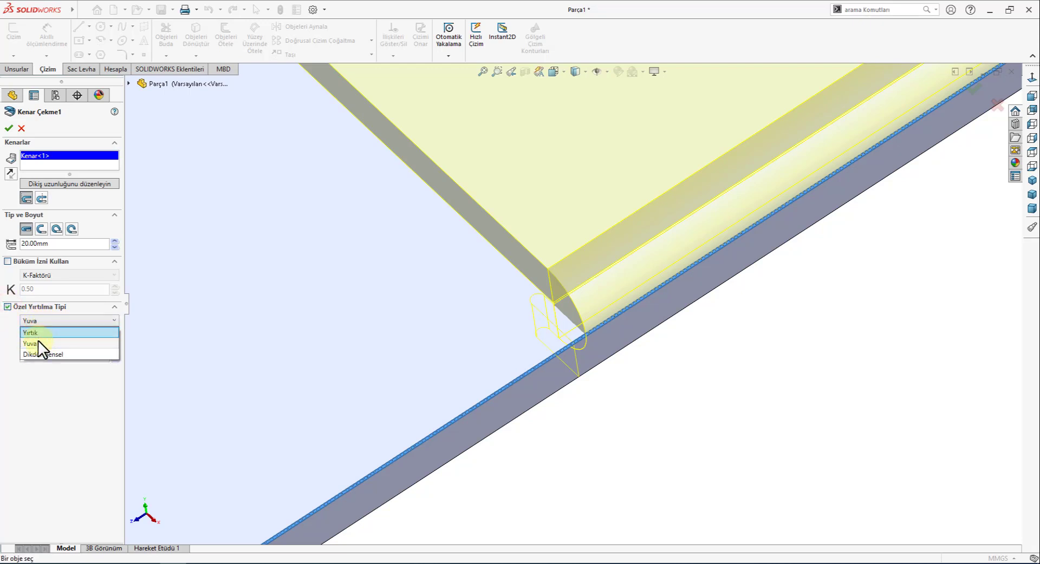
left_click(41, 354)
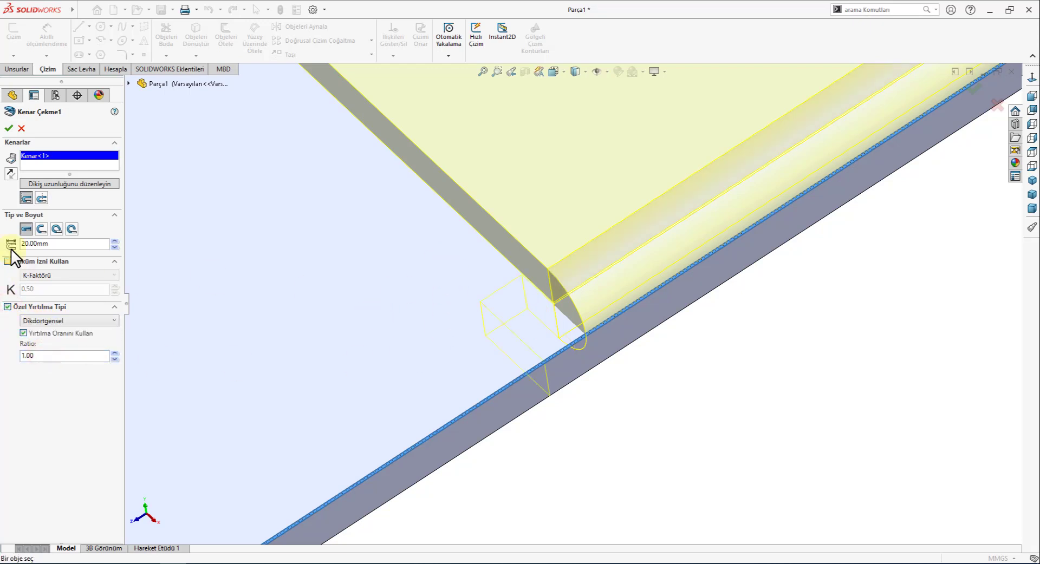
left_click(8, 128)
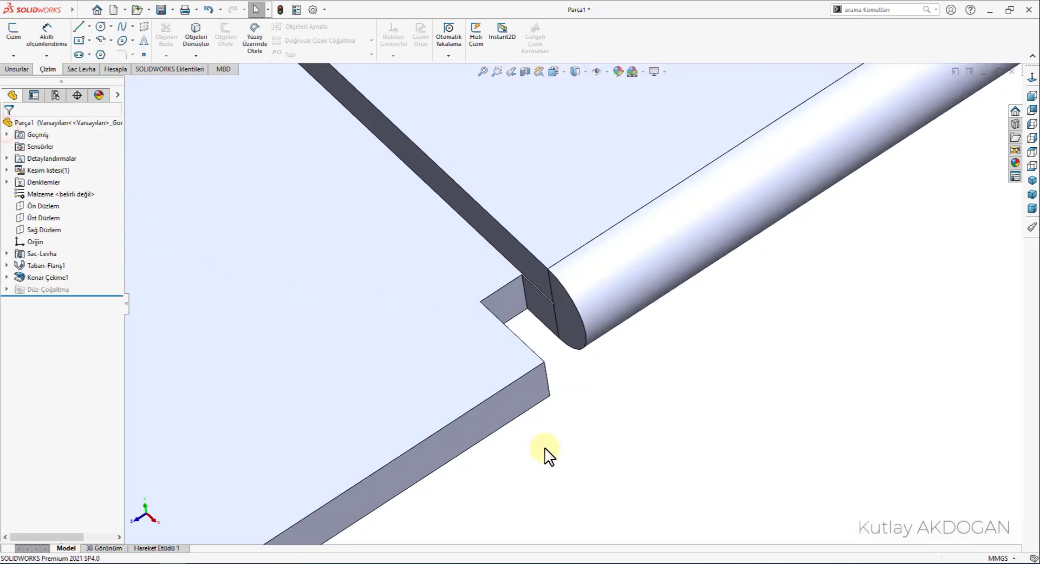
scroll(546, 455, "up", 3)
scroll(545, 455, "up", 2)
- Start a second hem on the plate's far long edge
left_click(1031, 181)
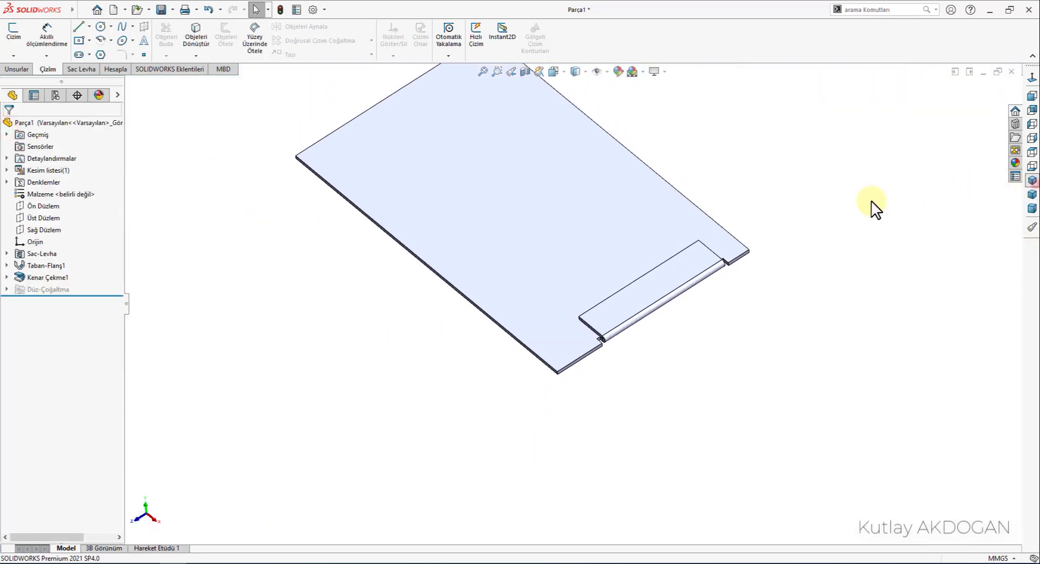
left_click(80, 69)
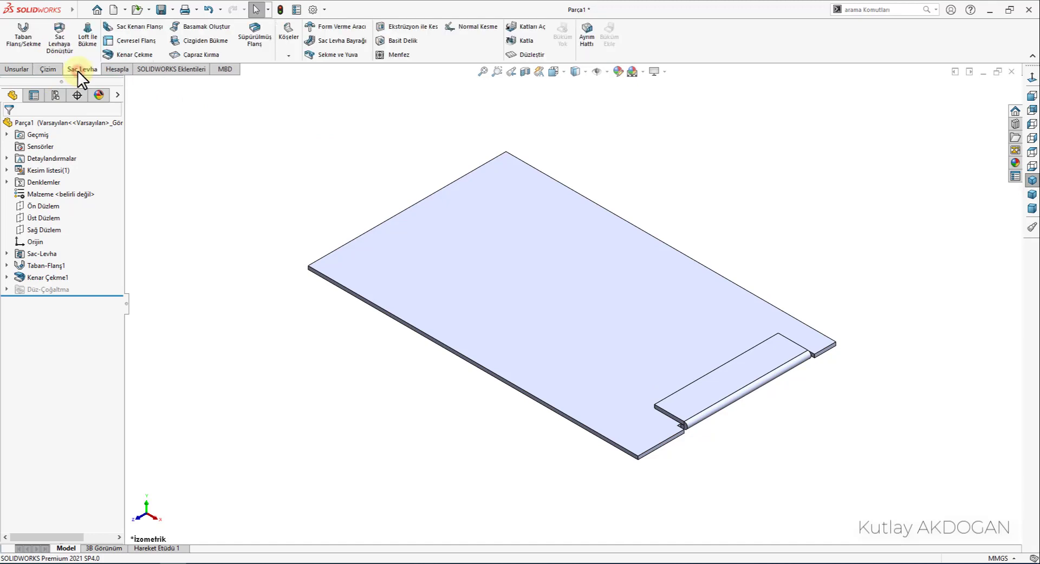
left_click(131, 55)
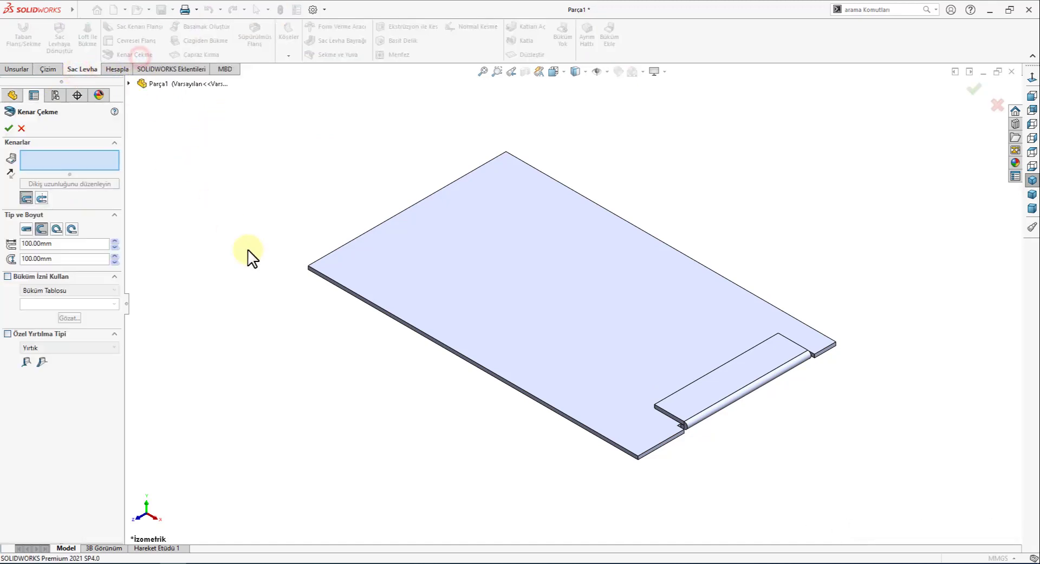
left_click(689, 257)
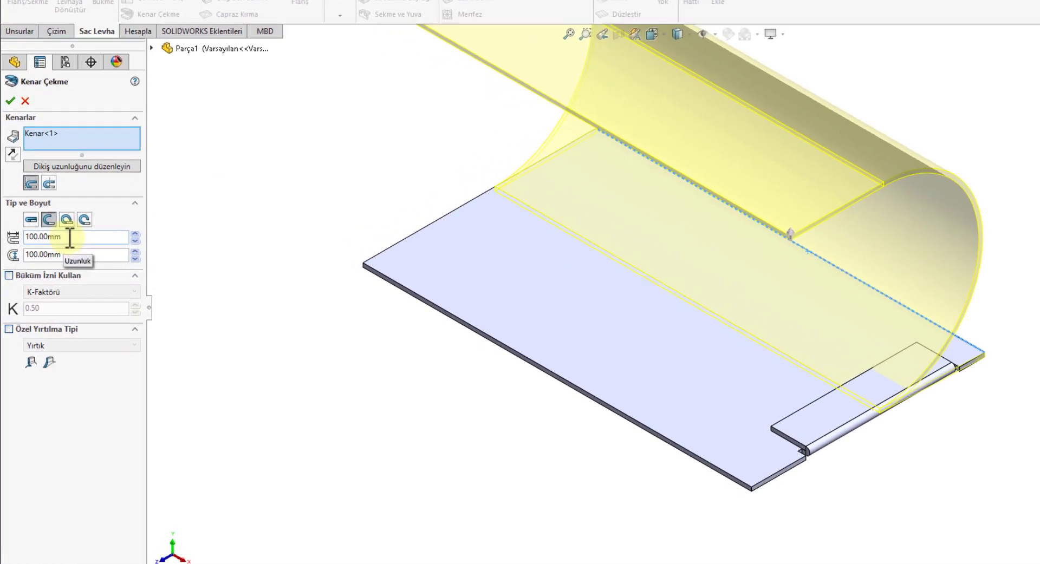
- Set the rolled curl hem to 25 mm length and an 8 mm gap
left_click(57, 244)
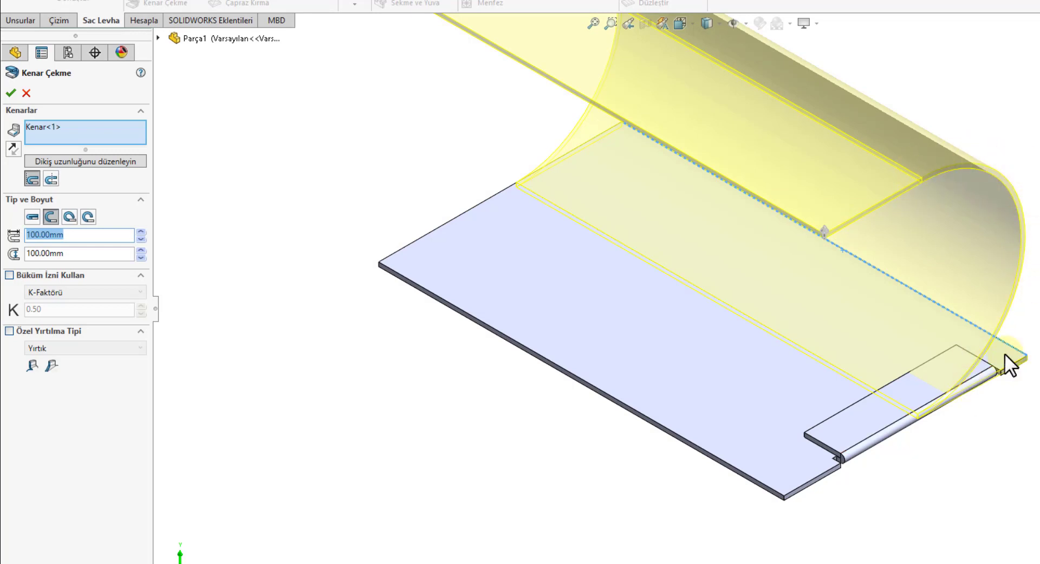
left_click(71, 254)
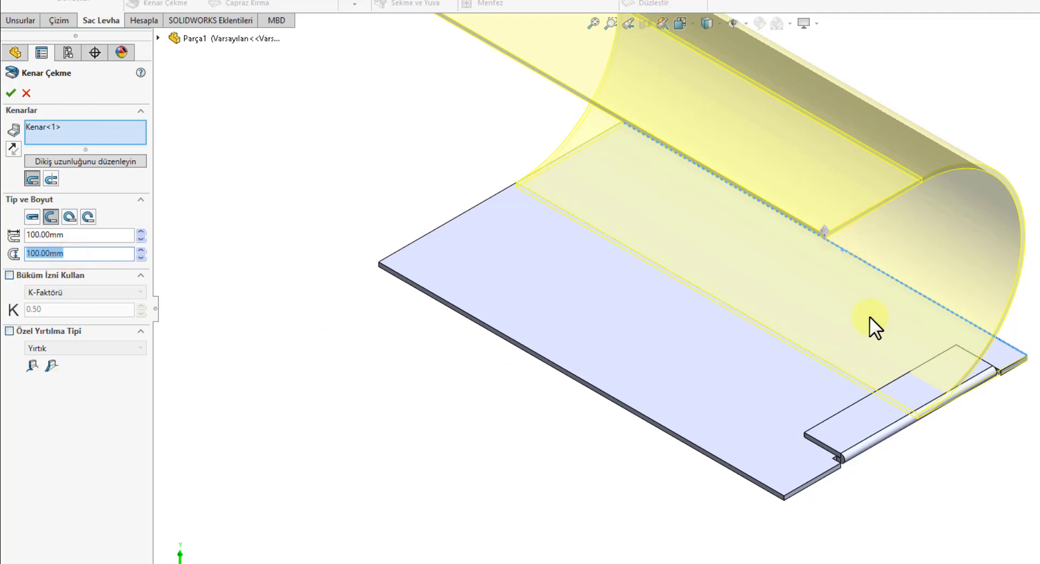
left_click(72, 252)
type("8")
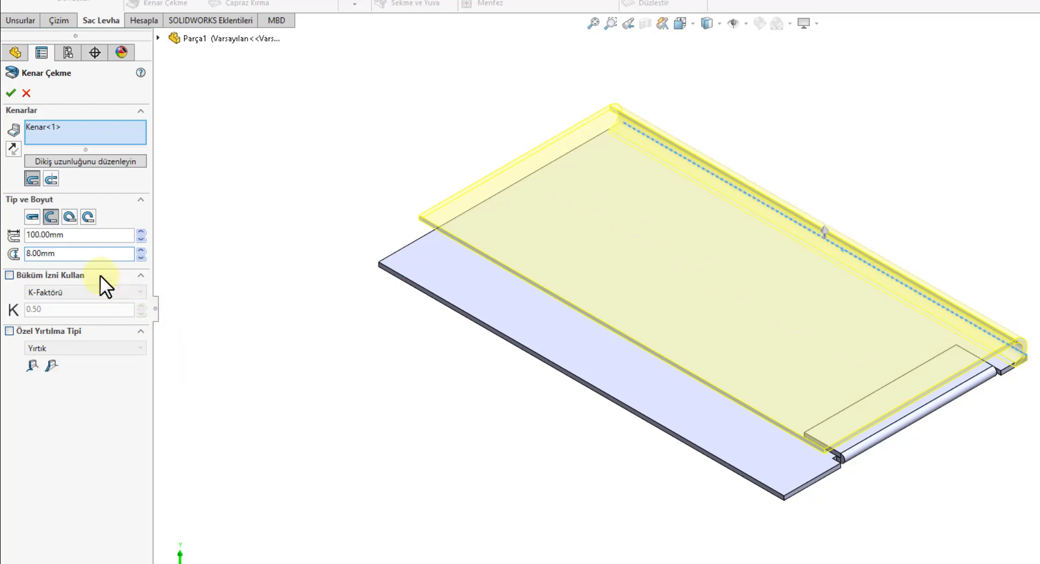
double_click(79, 237)
type("25")
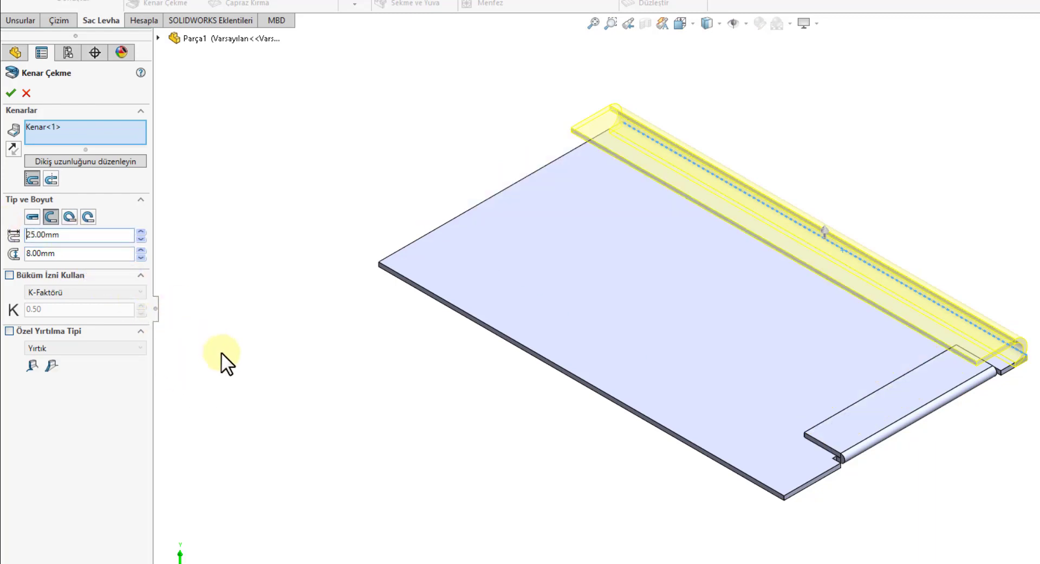
mouse_move(344, 406)
middle_mouse_down()
mouse_move(281, 355)
mouse_move(303, 362)
mouse_move(267, 325)
middle_mouse_up()
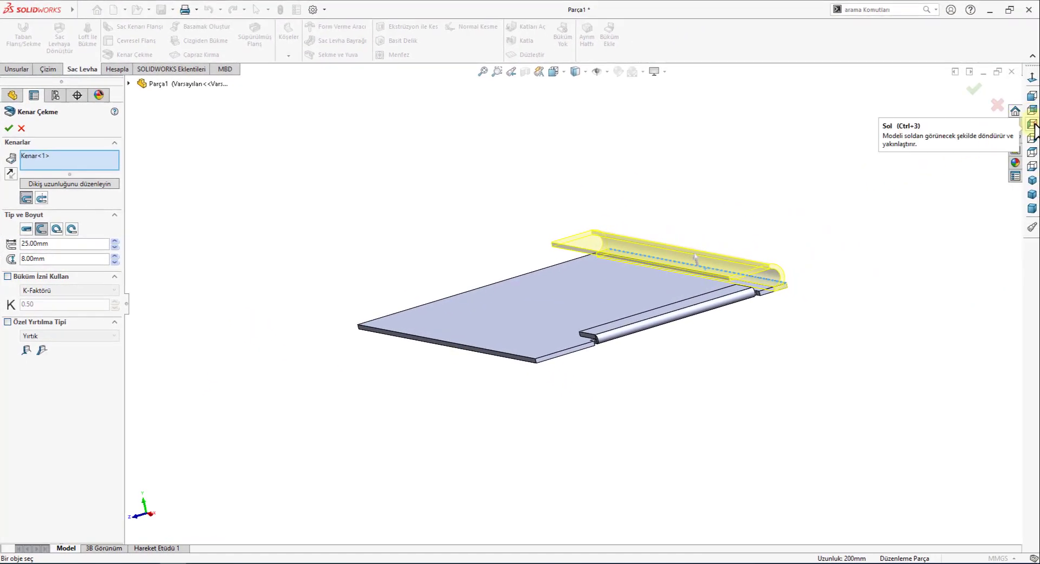
- Place the curl hem material outside the edge, checking it from the left view
left_click(1032, 125)
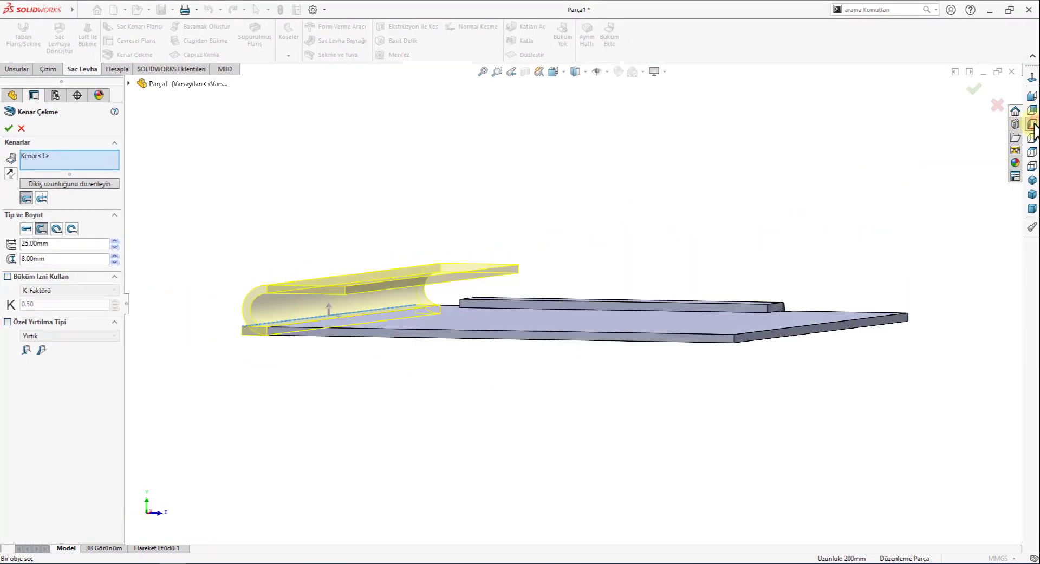
scroll(379, 360, "down", 2)
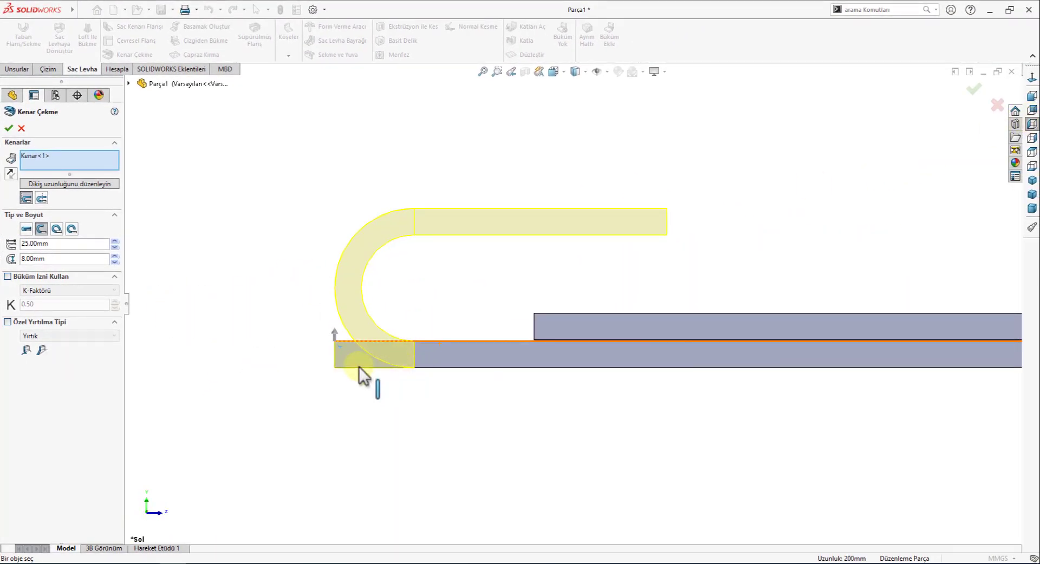
left_click(40, 195)
left_click(24, 195)
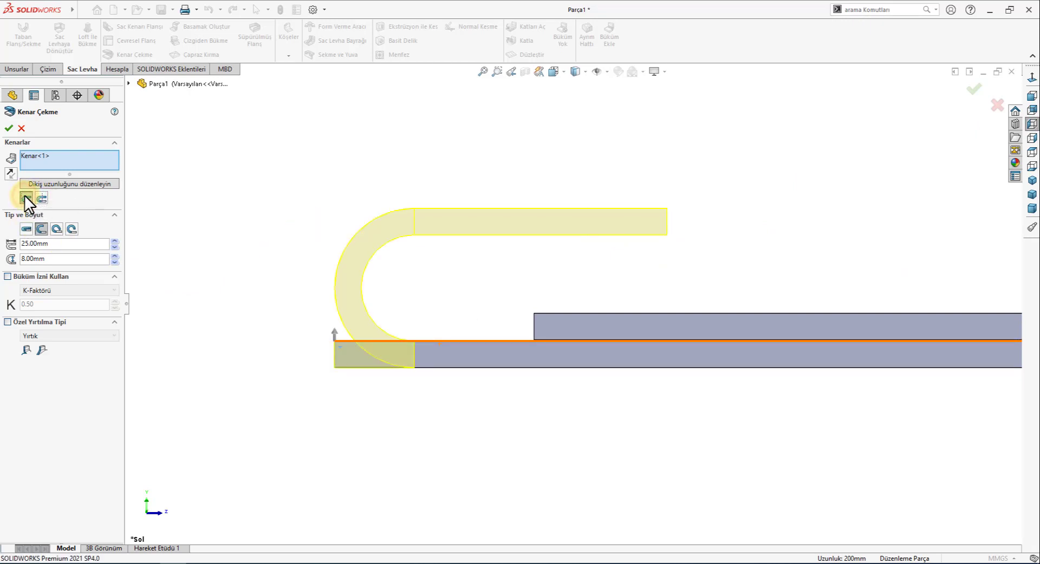
left_click(40, 198)
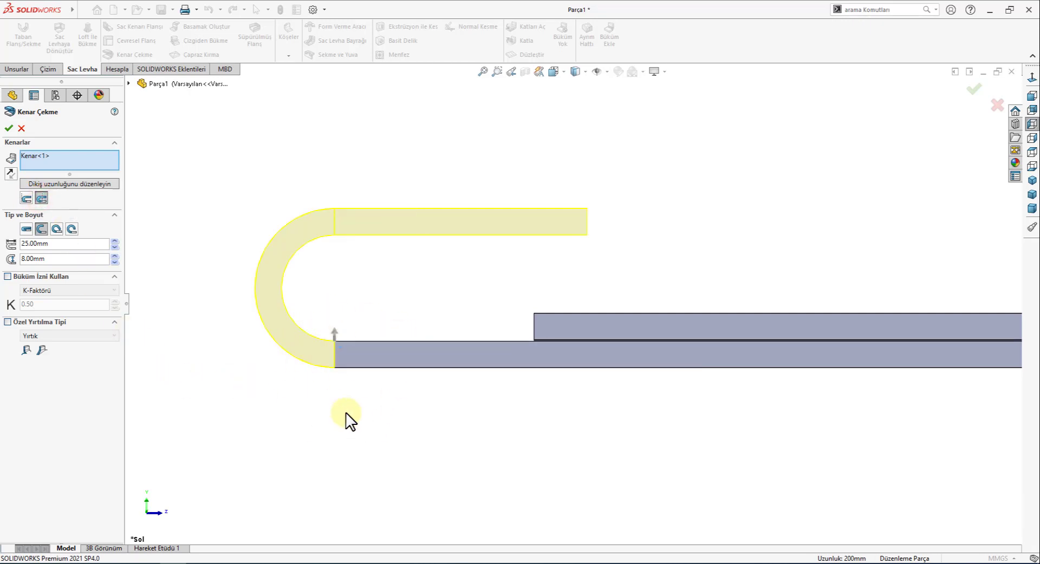
double_click(48, 244)
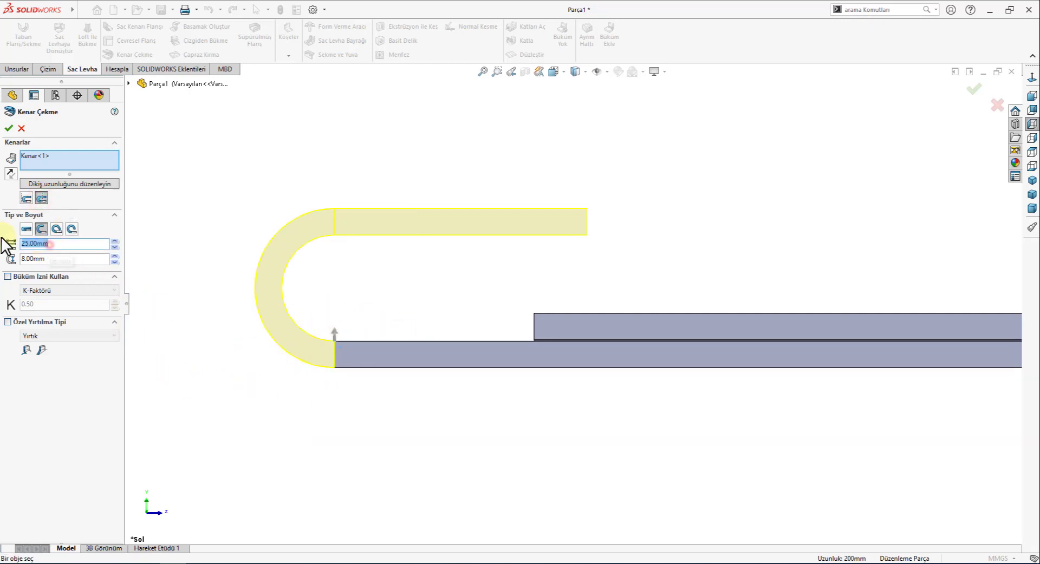
double_click(70, 258)
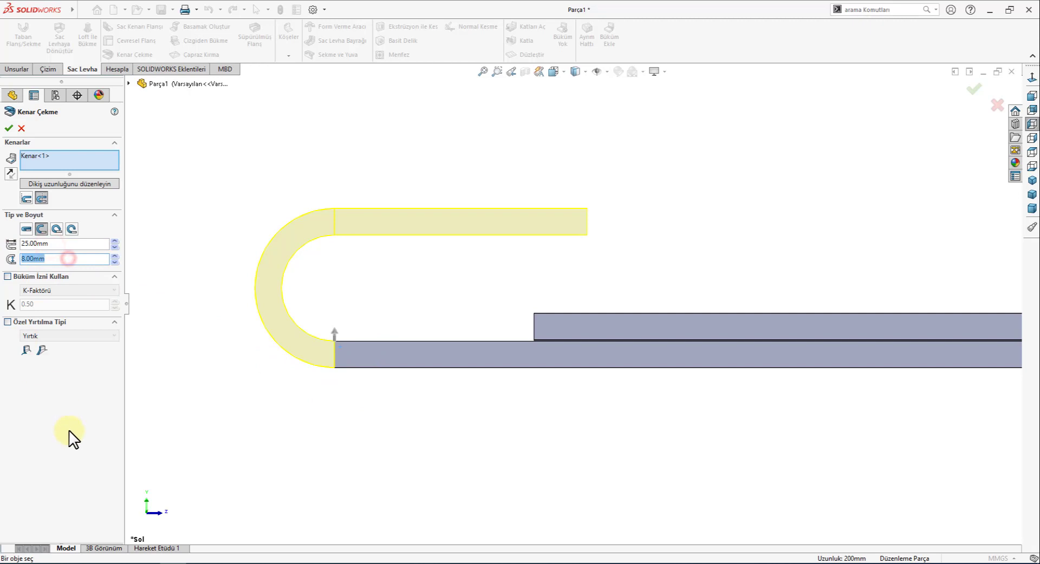
- Give the curl hem a custom Yuva relief with ratio 1.00
left_click(7, 323)
left_click(52, 336)
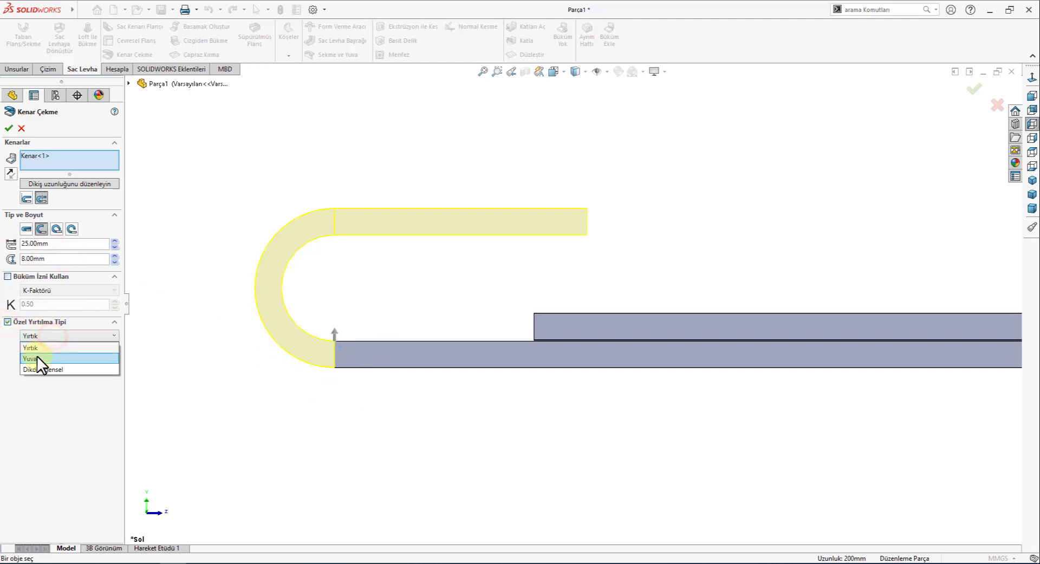
left_click(37, 357)
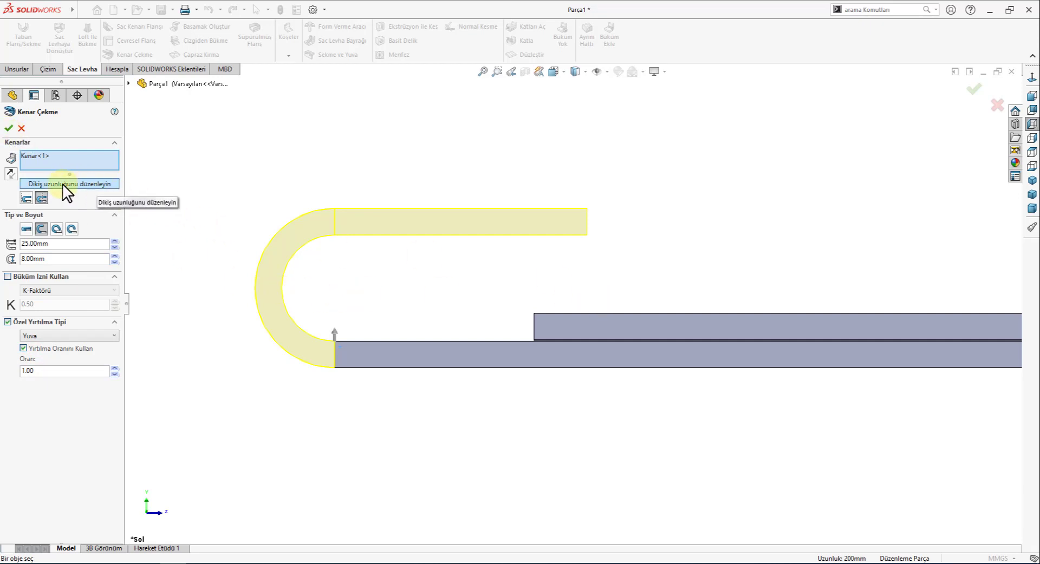
left_click(1028, 181)
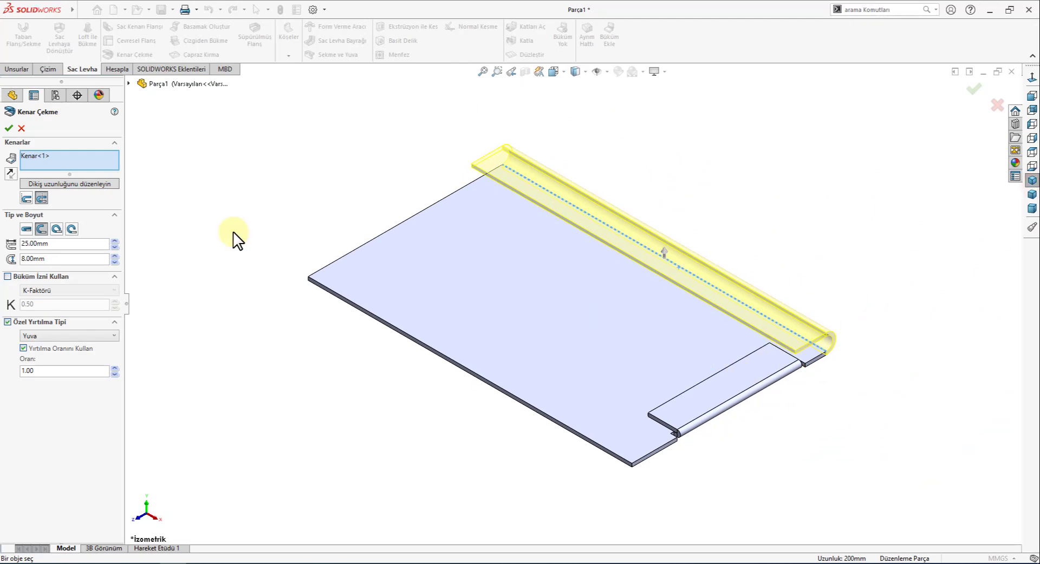
- Pull the curl hem's profile ends inward along the far edge and finish Kenar Çekme2
left_click(67, 184)
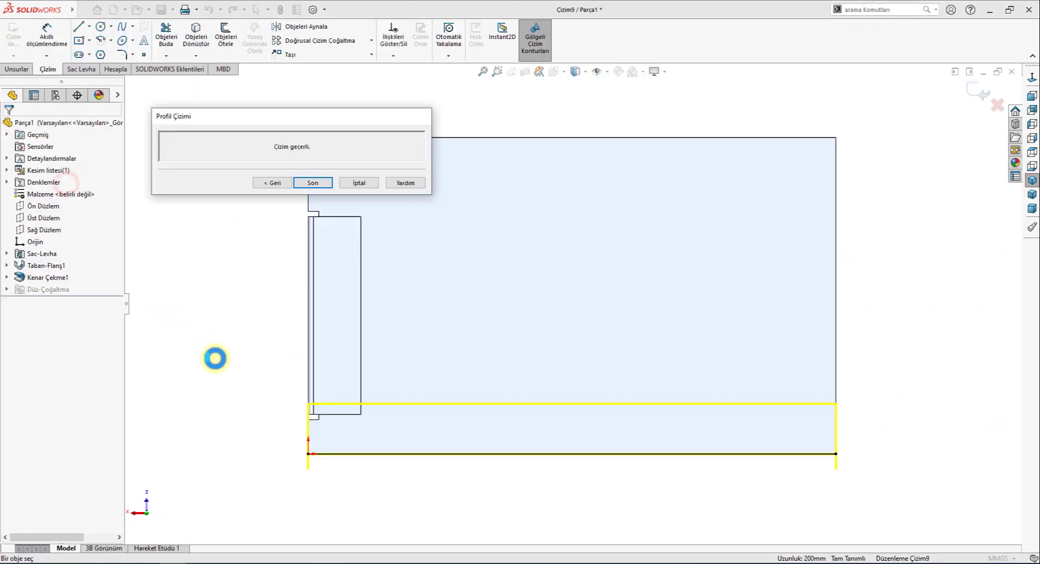
left_click_drag(308, 456, 393, 453)
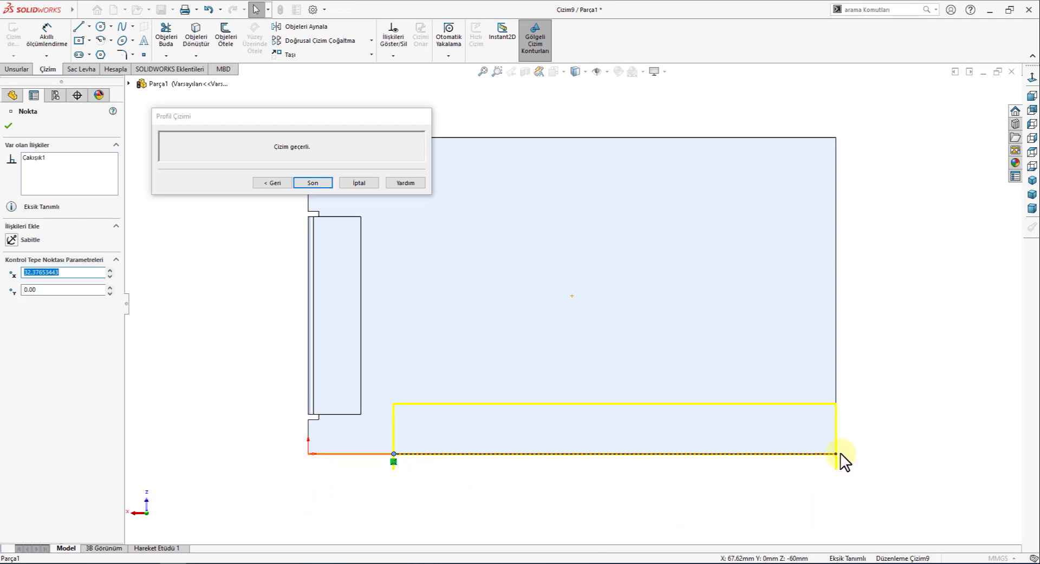
left_click_drag(837, 454, 751, 454)
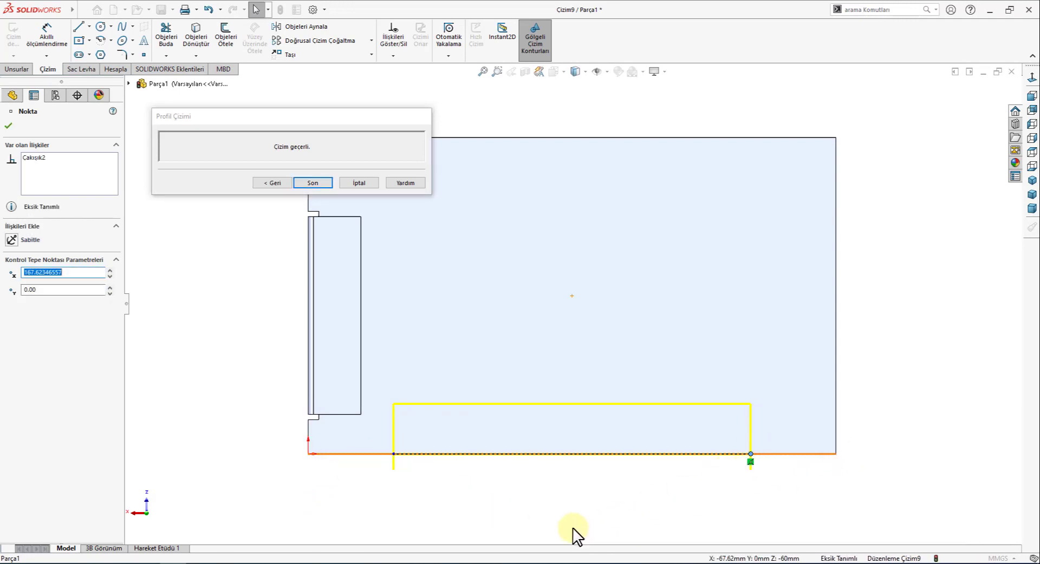
left_click(313, 182)
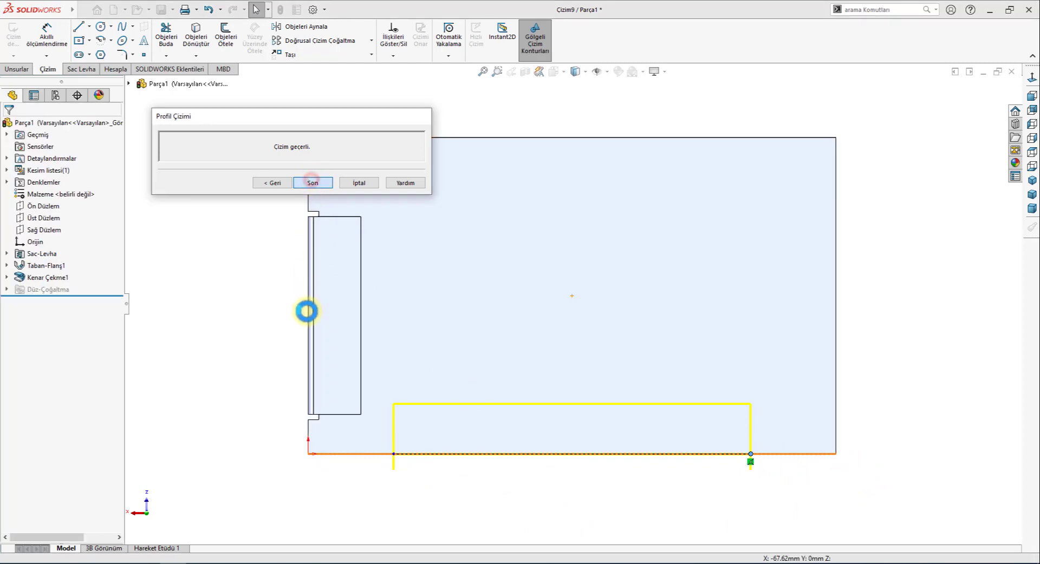
left_click(252, 293)
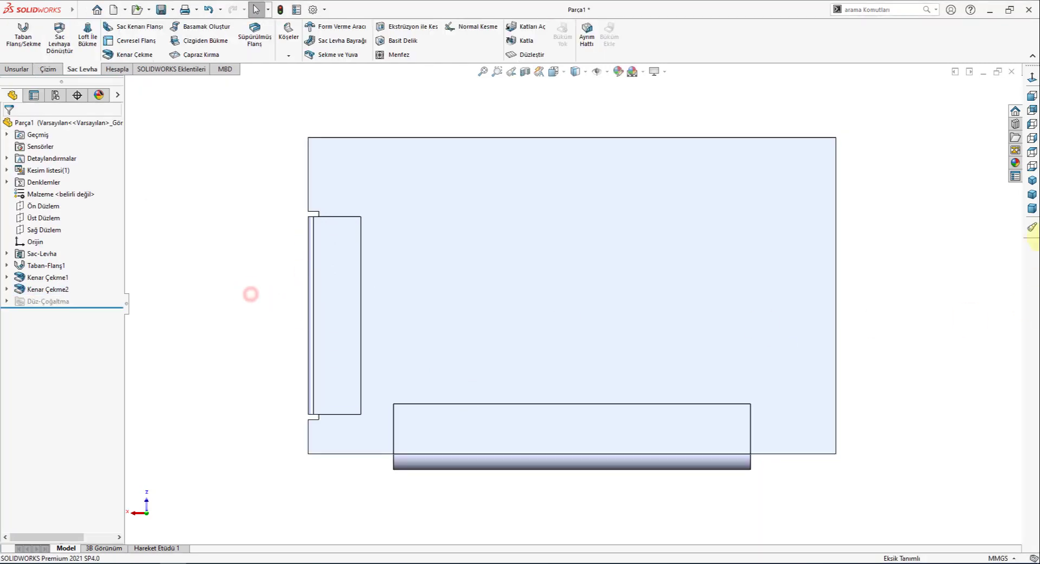
left_click(1032, 180)
mouse_move(870, 369)
middle_mouse_down()
mouse_move(766, 325)
mouse_move(613, 399)
mouse_move(578, 446)
mouse_move(556, 420)
mouse_move(595, 423)
mouse_move(750, 387)
mouse_move(773, 429)
mouse_move(750, 438)
mouse_move(789, 430)
mouse_move(781, 441)
middle_mouse_up()
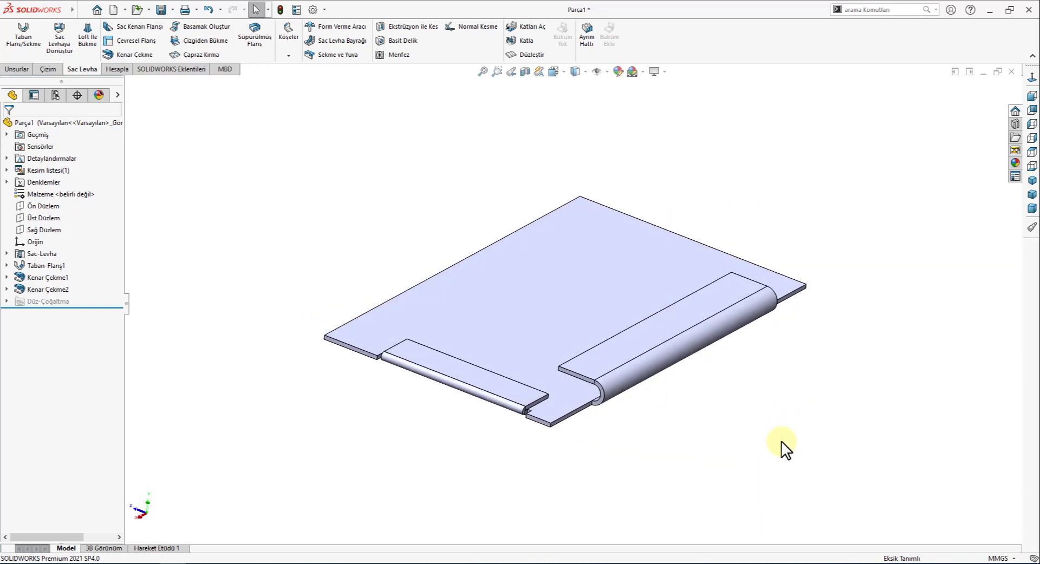
scroll(659, 377, "down", 3)
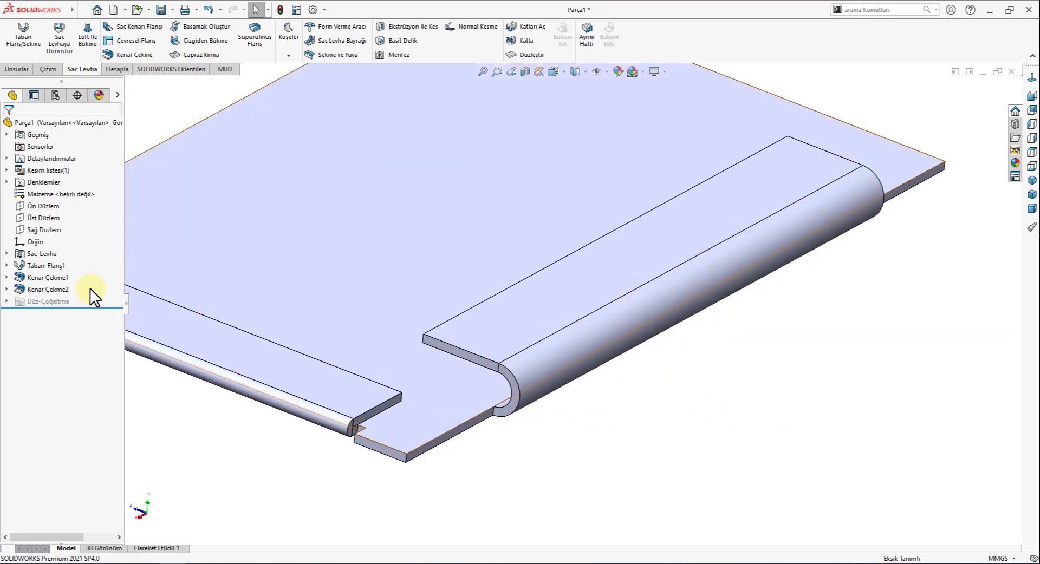
right_click(64, 291)
left_click(76, 259)
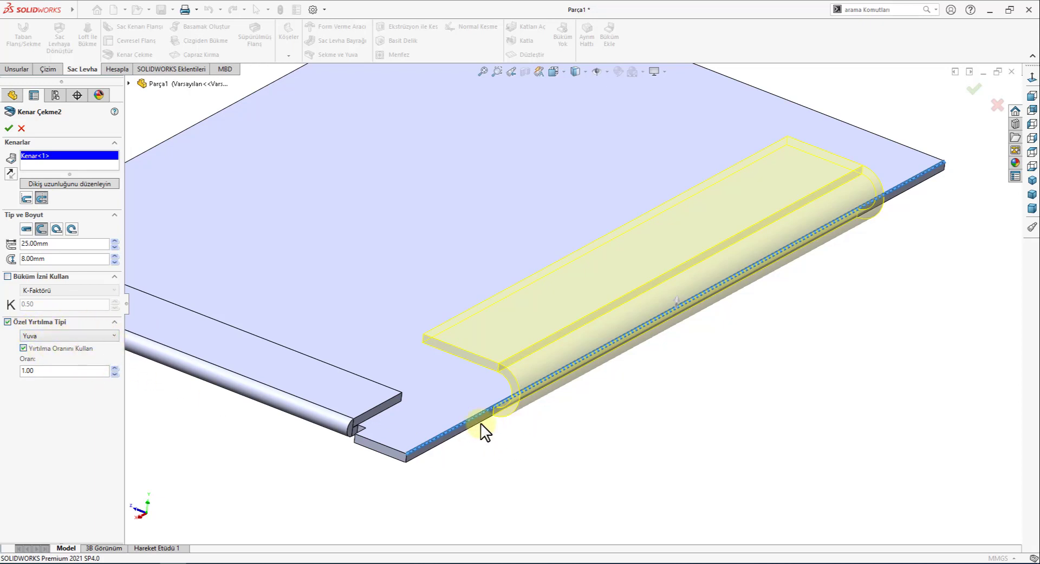
left_click(8, 128)
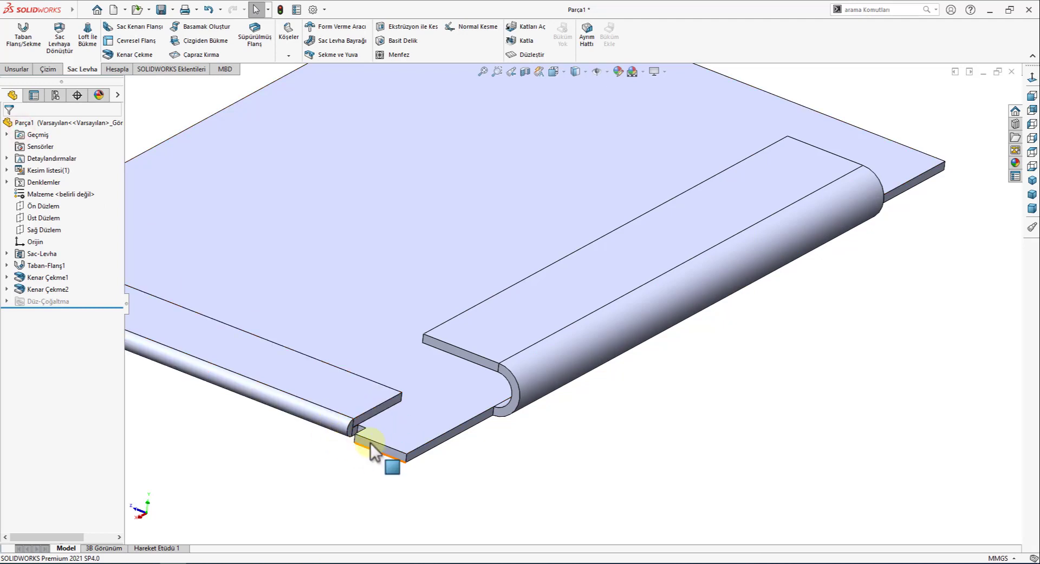
scroll(362, 436, "down", 2)
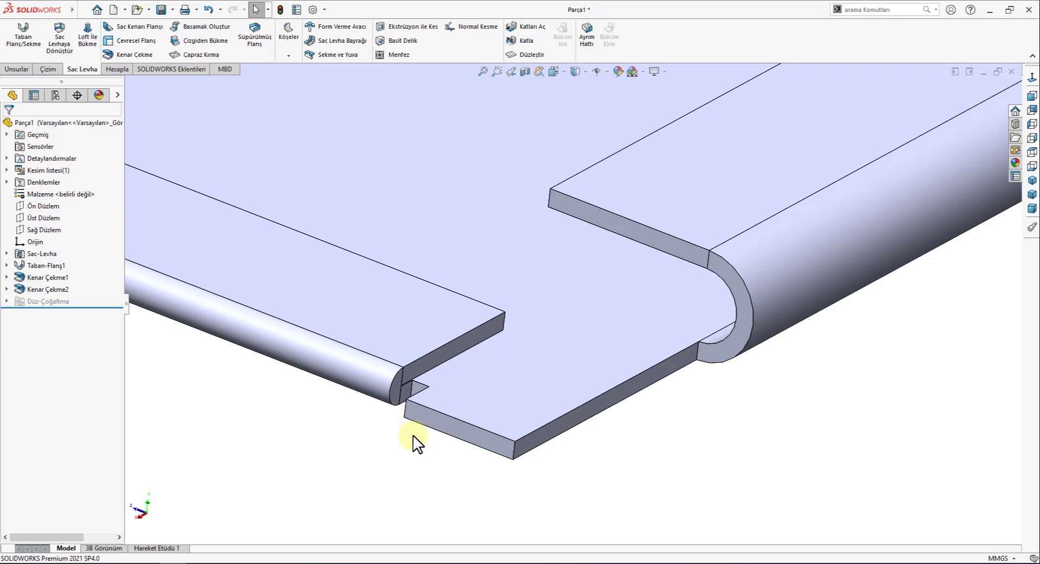
key("z")
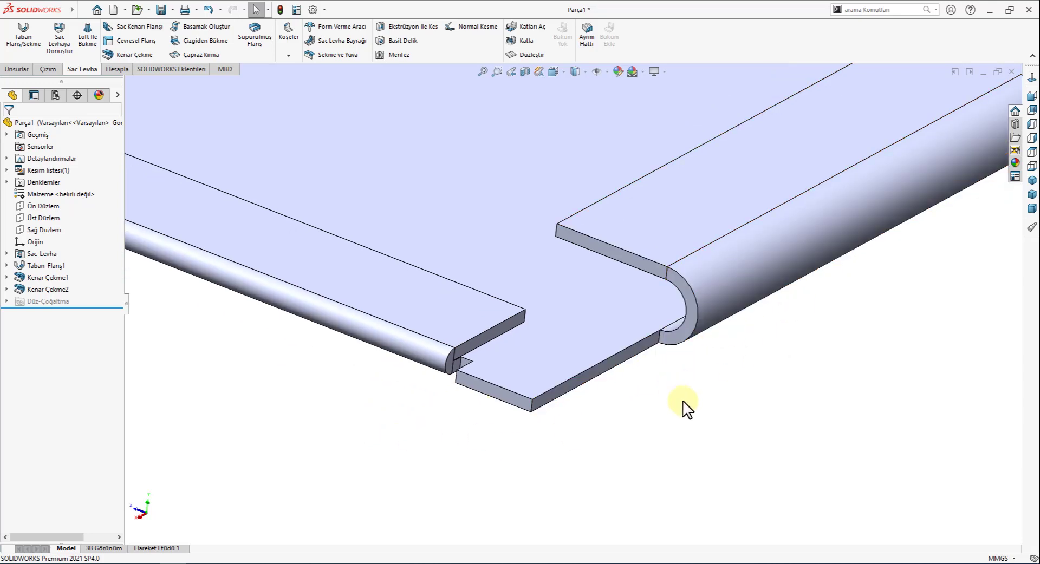
left_click(1032, 180)
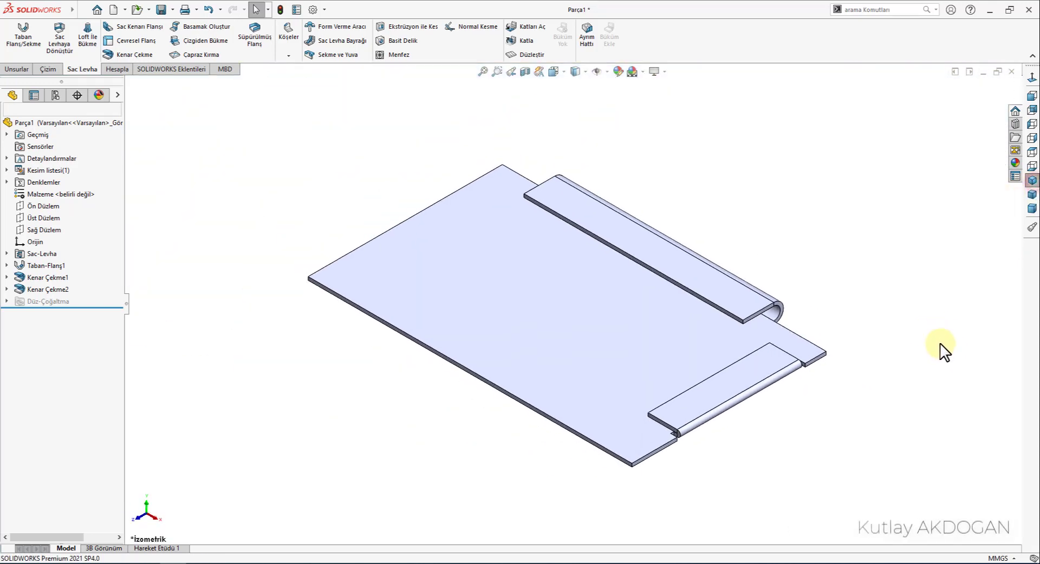
- Start a hem on the plate's opposite edge as a rolled curl with 6.00 mm radius
left_click(134, 55)
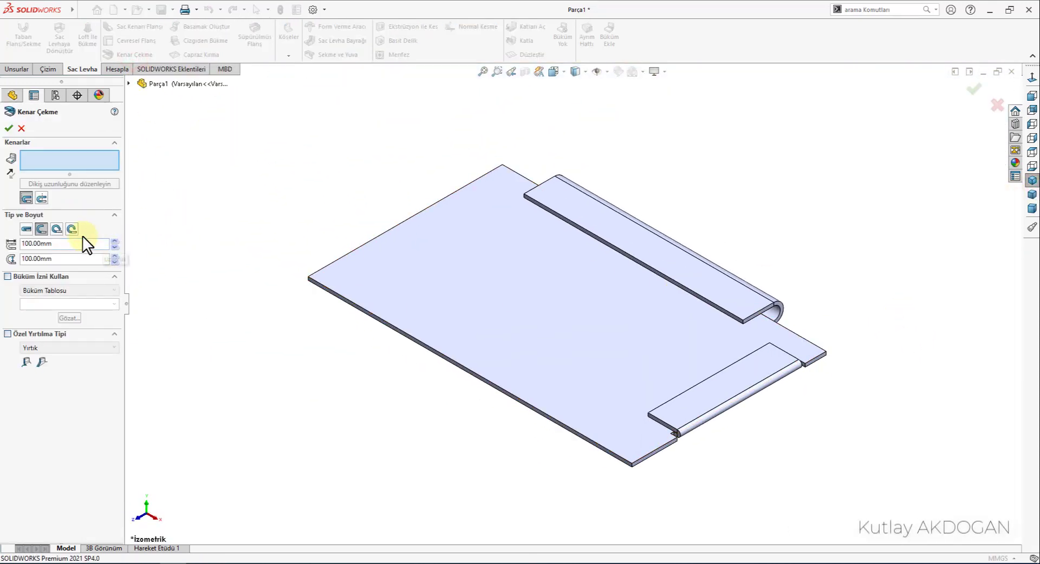
left_click(369, 242)
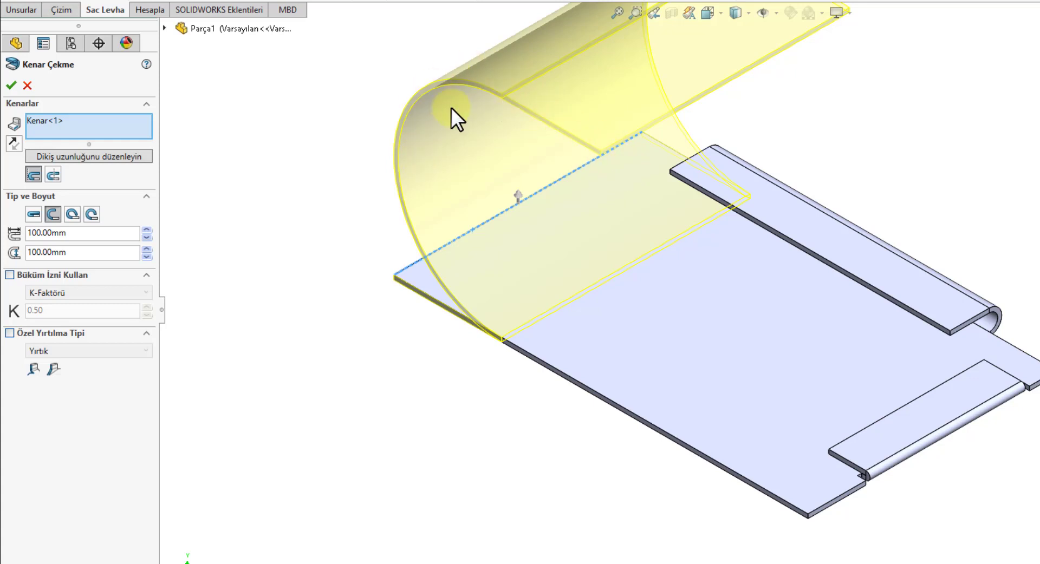
left_click(72, 213)
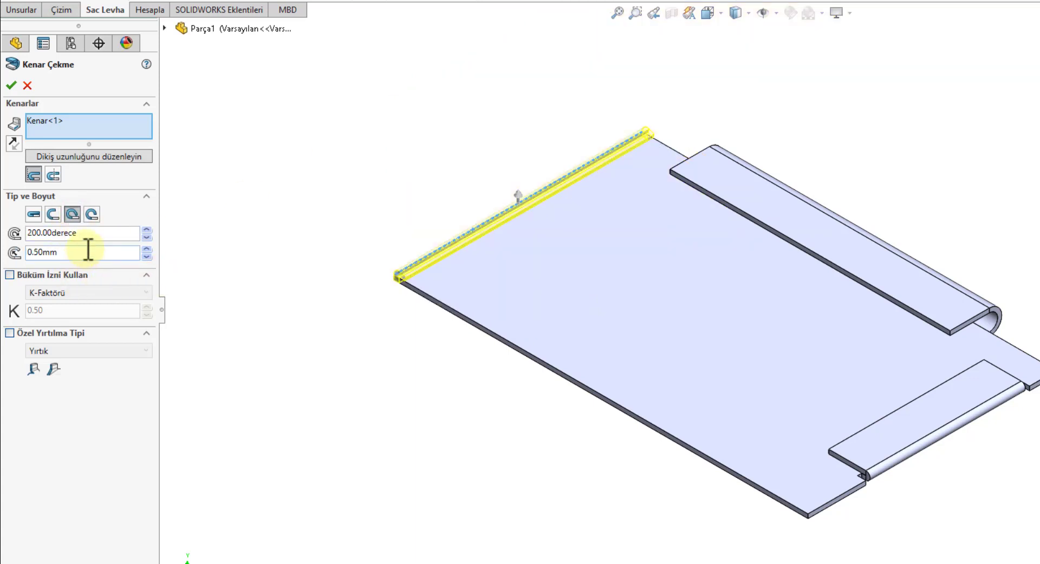
double_click(91, 234)
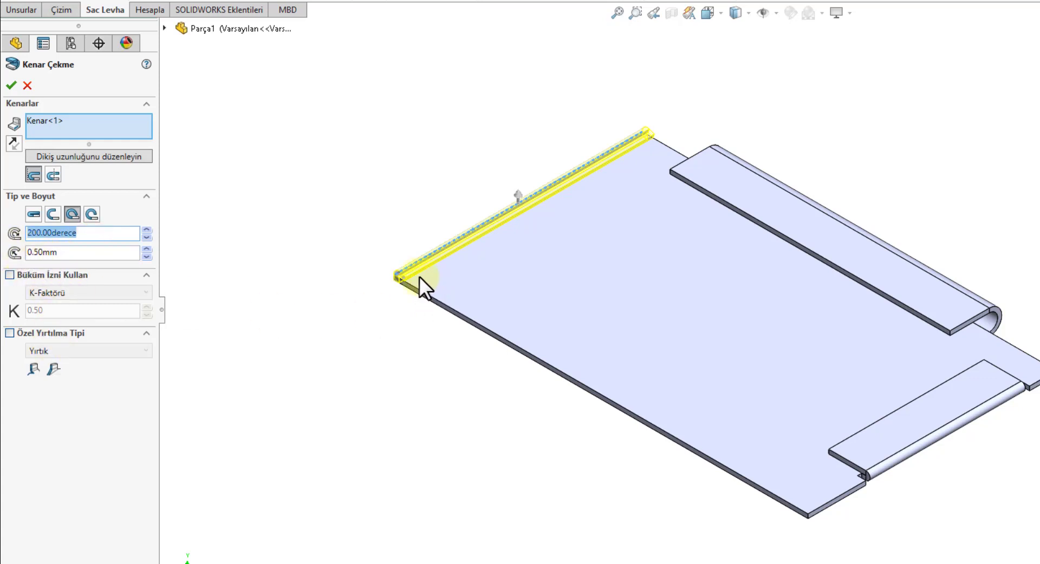
left_click(65, 252)
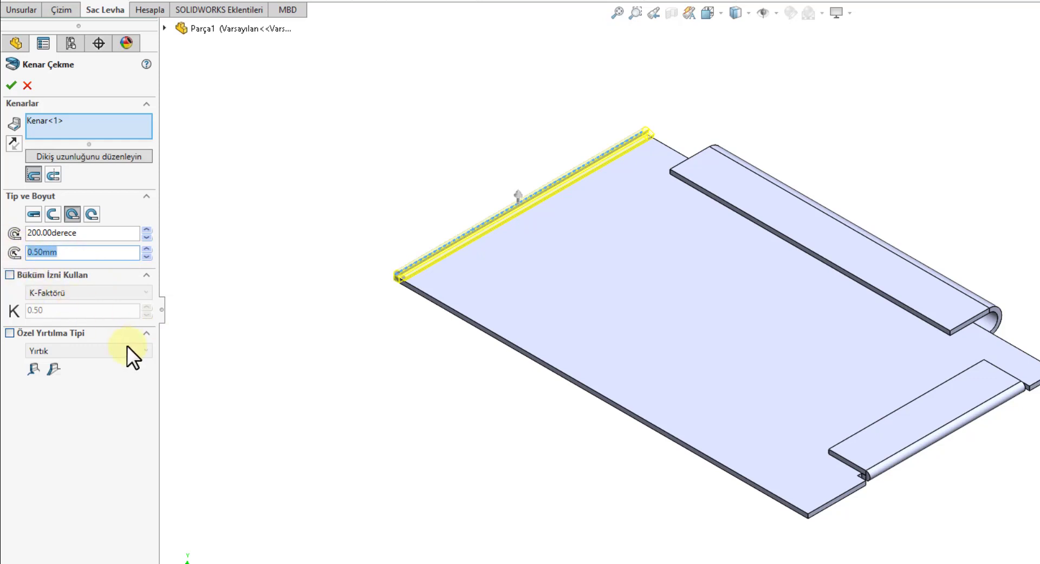
left_click(76, 251)
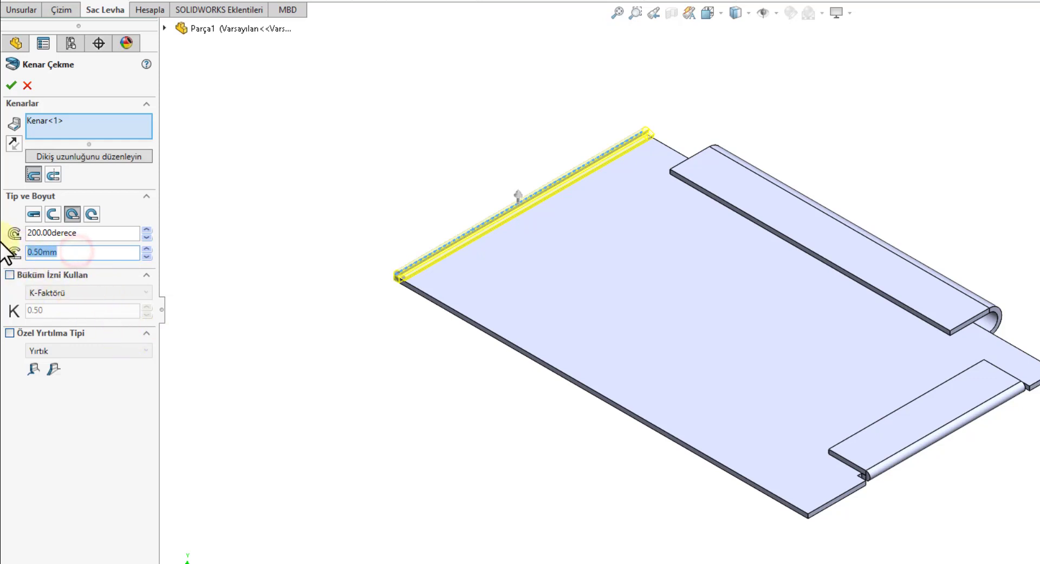
type("6")
key("Return")
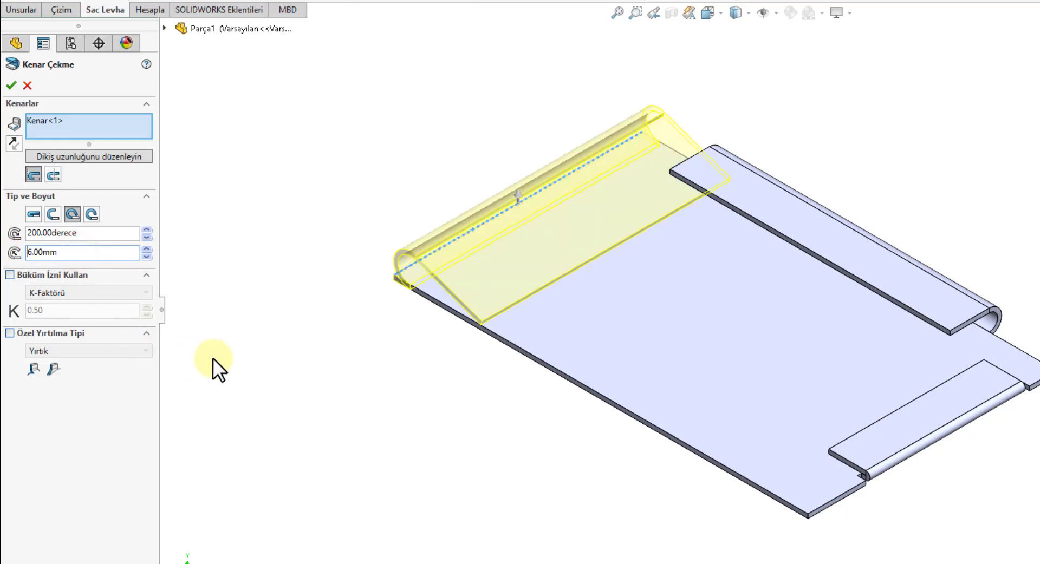
- Settle the curl angle at 269° after trying 0°, 185° and 270°
left_click(95, 237)
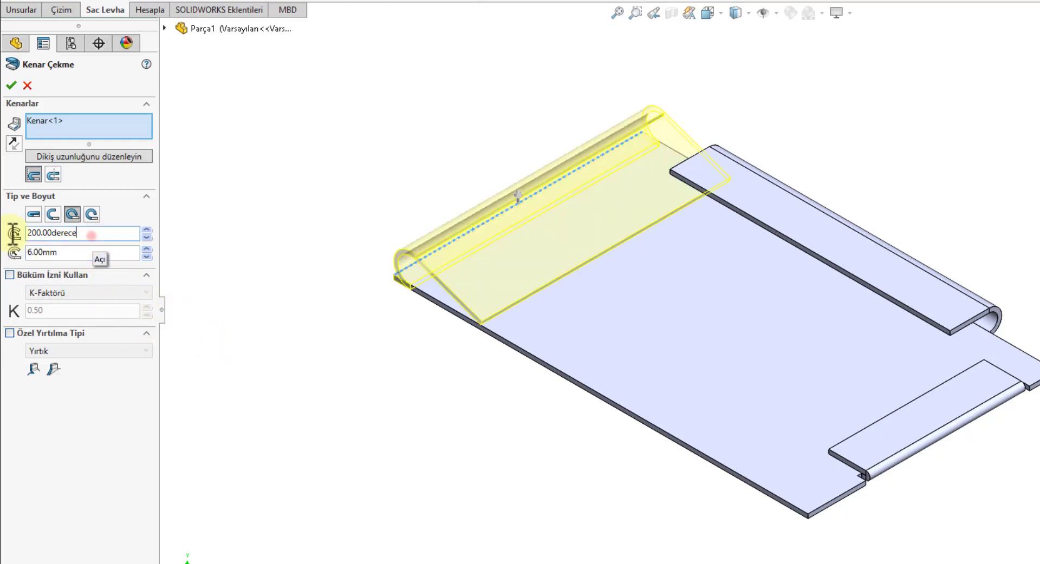
type("0")
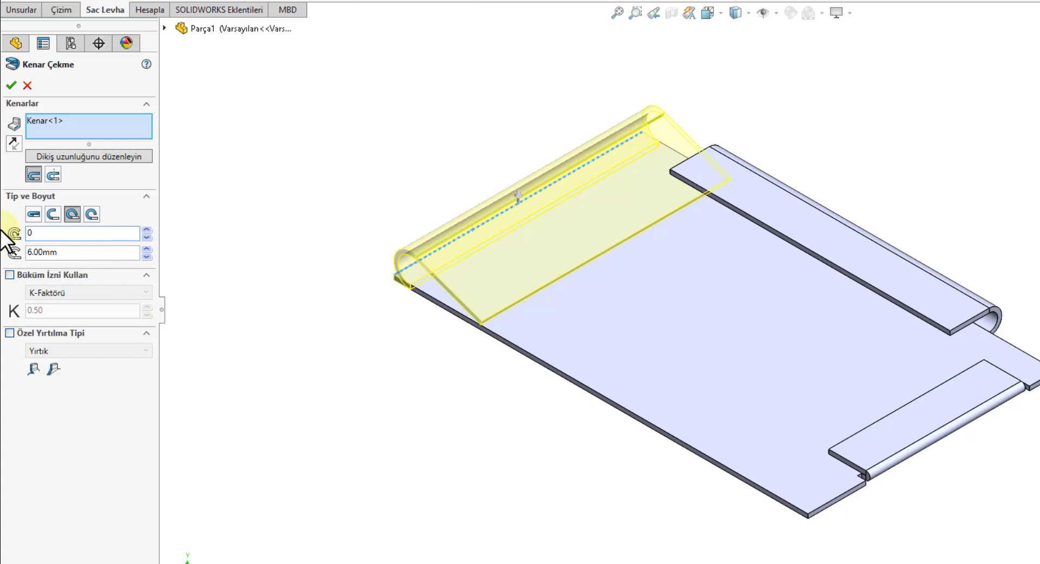
key("Return")
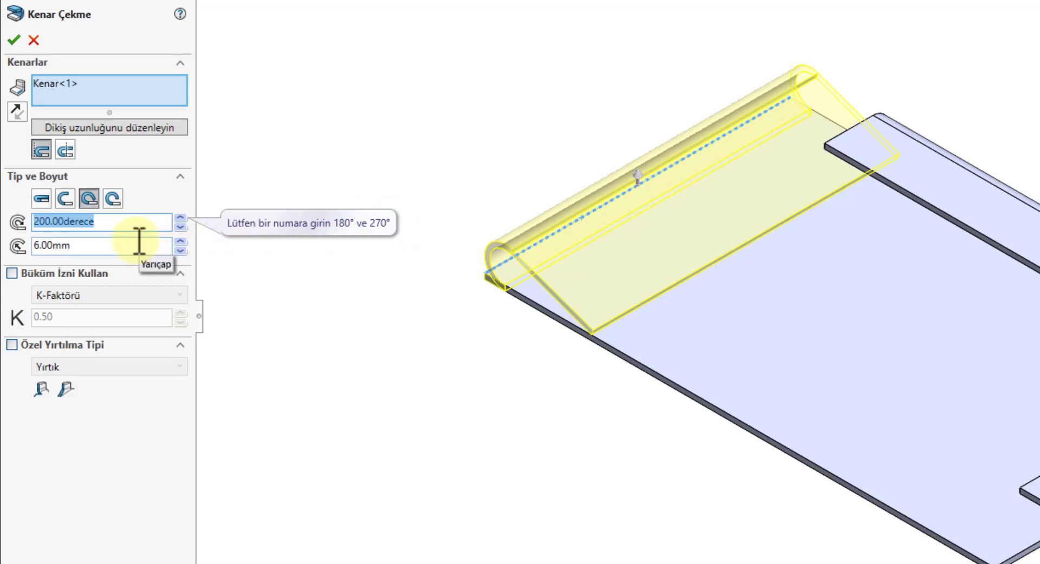
type("1")
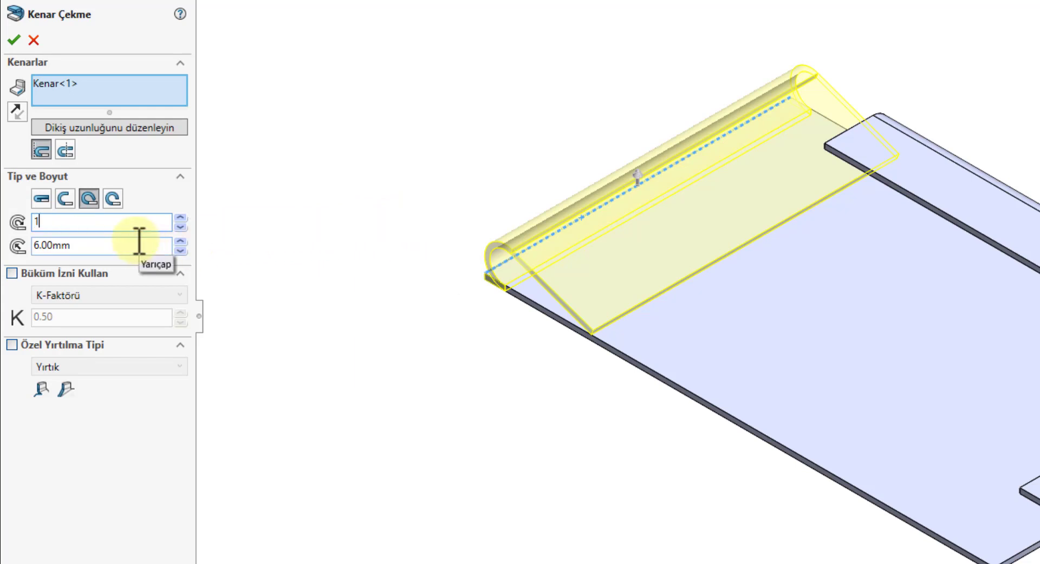
type("85")
key("Return")
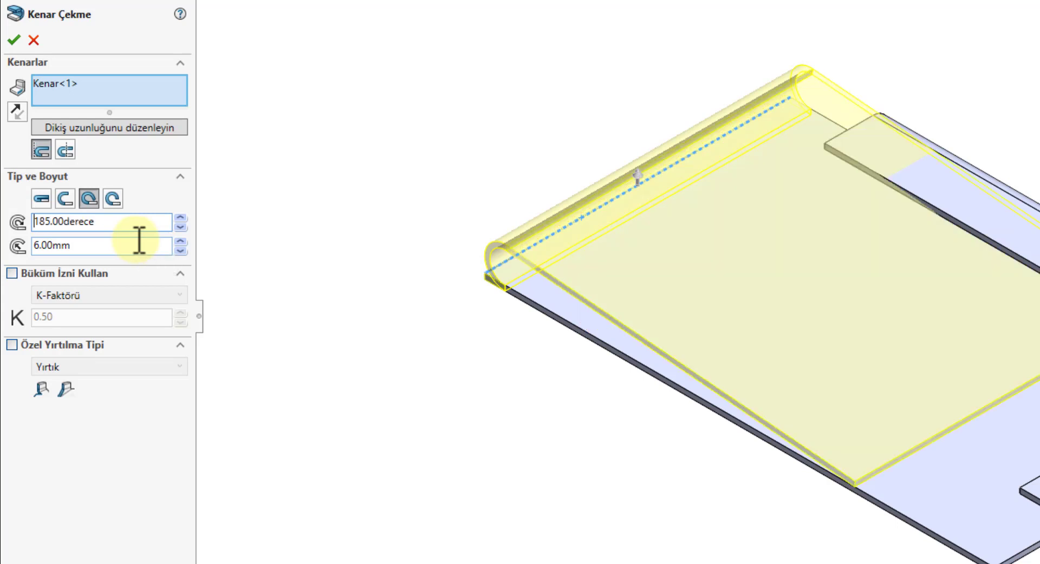
left_click(130, 223)
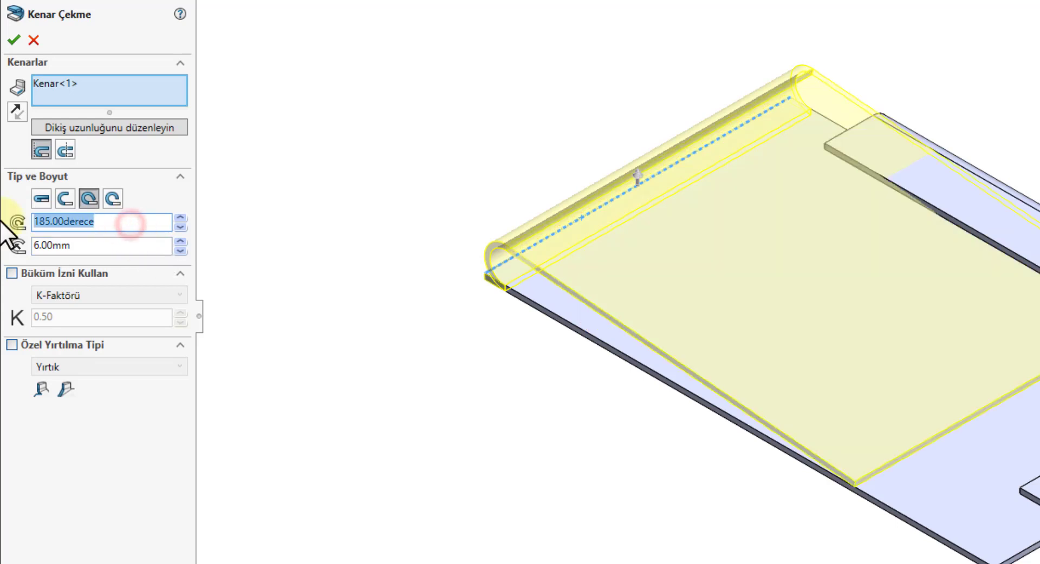
type("270")
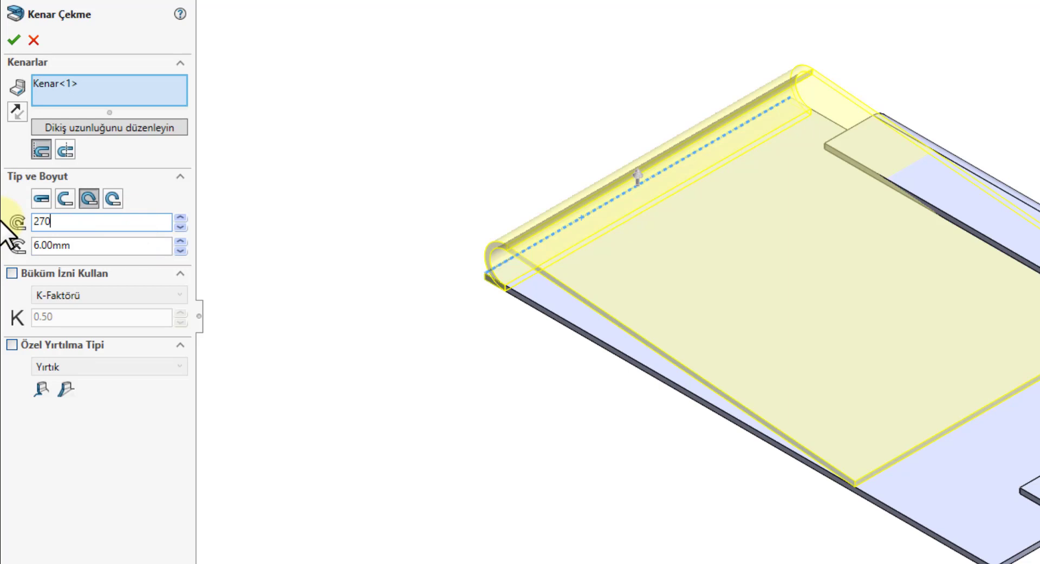
key("Return")
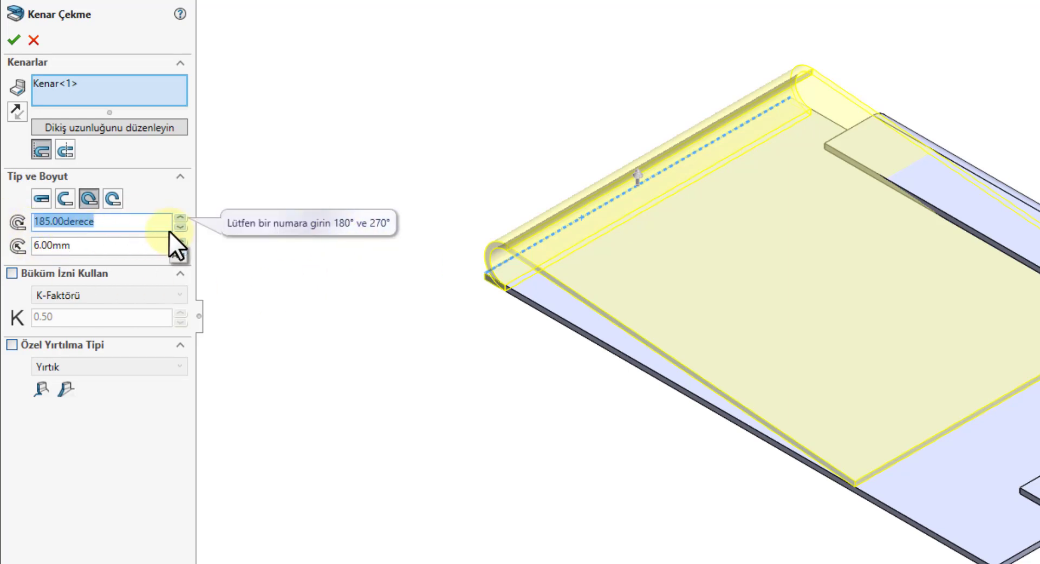
type("269")
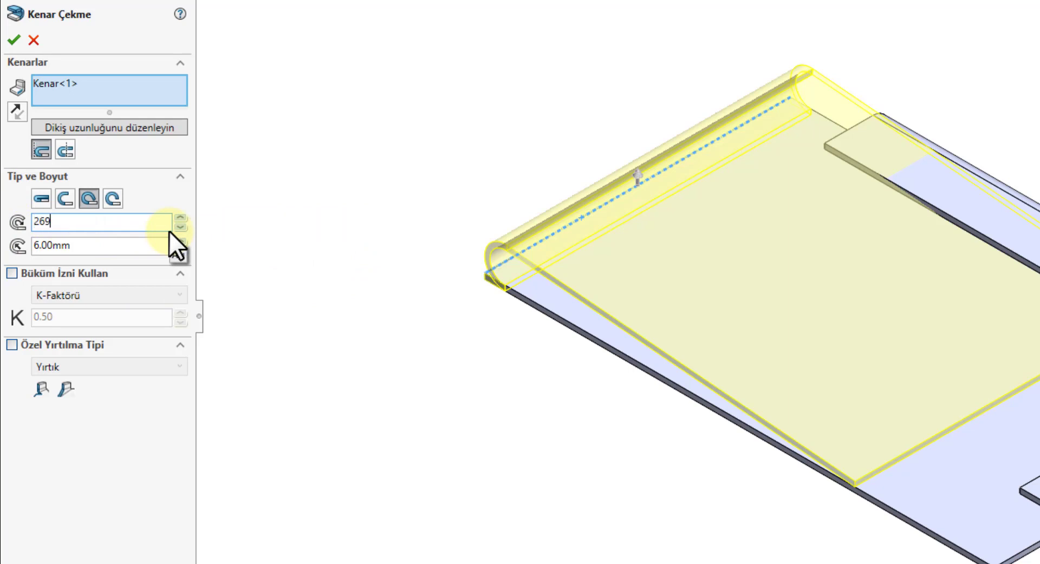
key("Return")
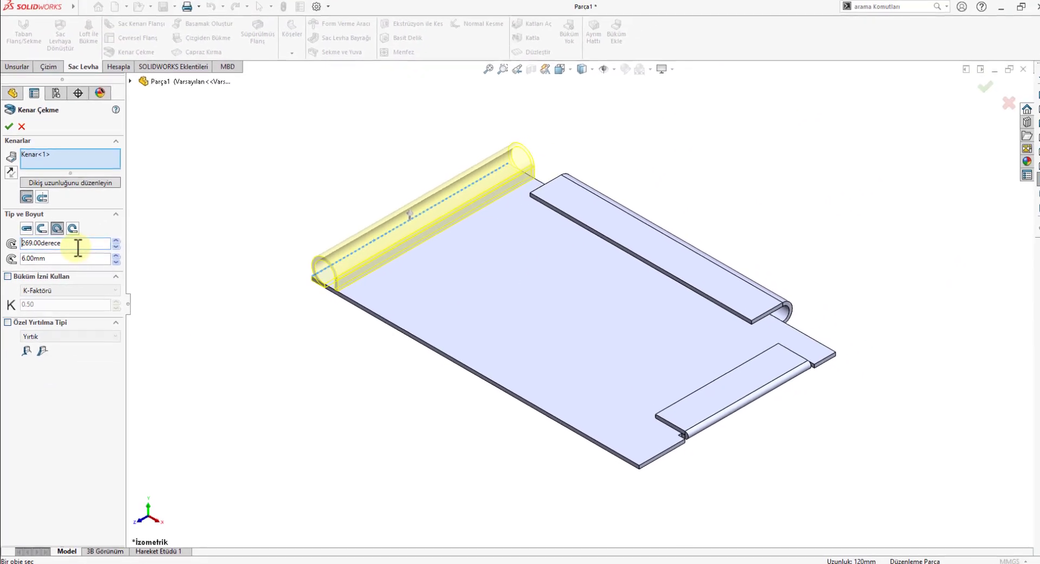
- Change the curl angle to 250° and orbit to inspect the curl's end
double_click(78, 245)
type("250")
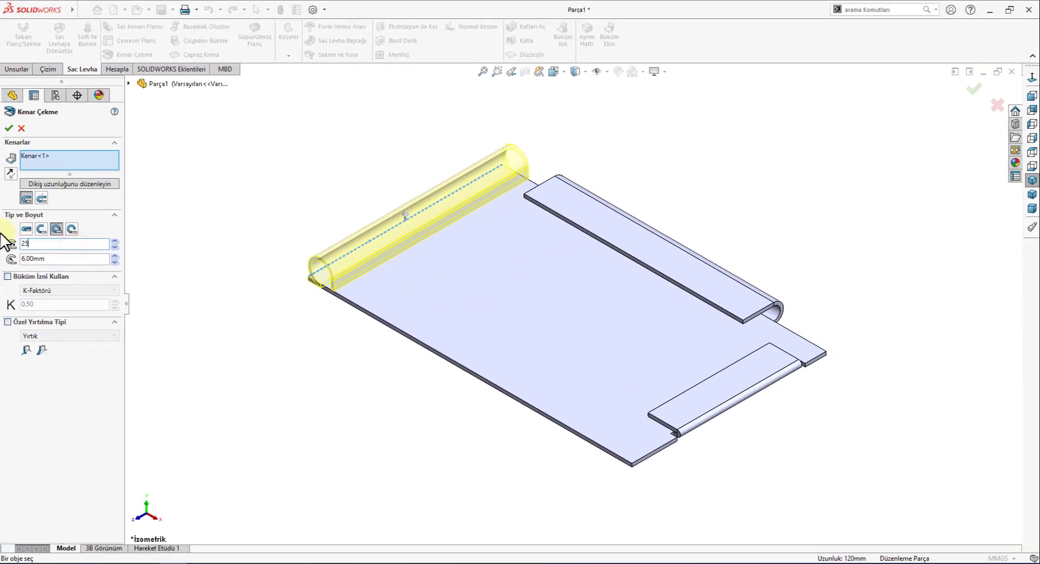
key("Return")
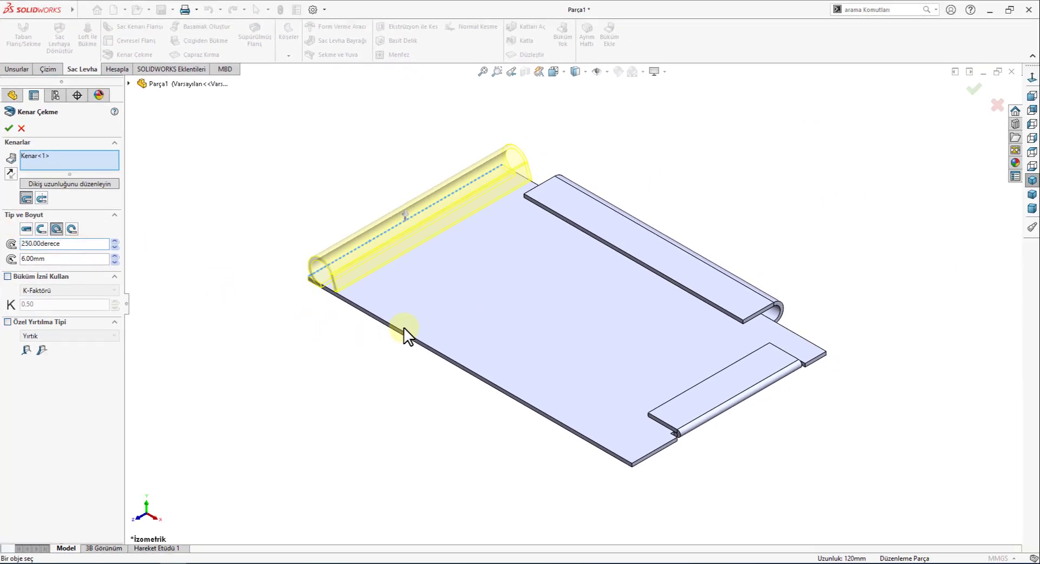
mouse_move(358, 332)
middle_mouse_down()
mouse_move(396, 329)
mouse_move(395, 274)
mouse_move(413, 281)
mouse_move(372, 287)
middle_mouse_up()
scroll(375, 272, "down", 4)
scroll(449, 306, "down", 2)
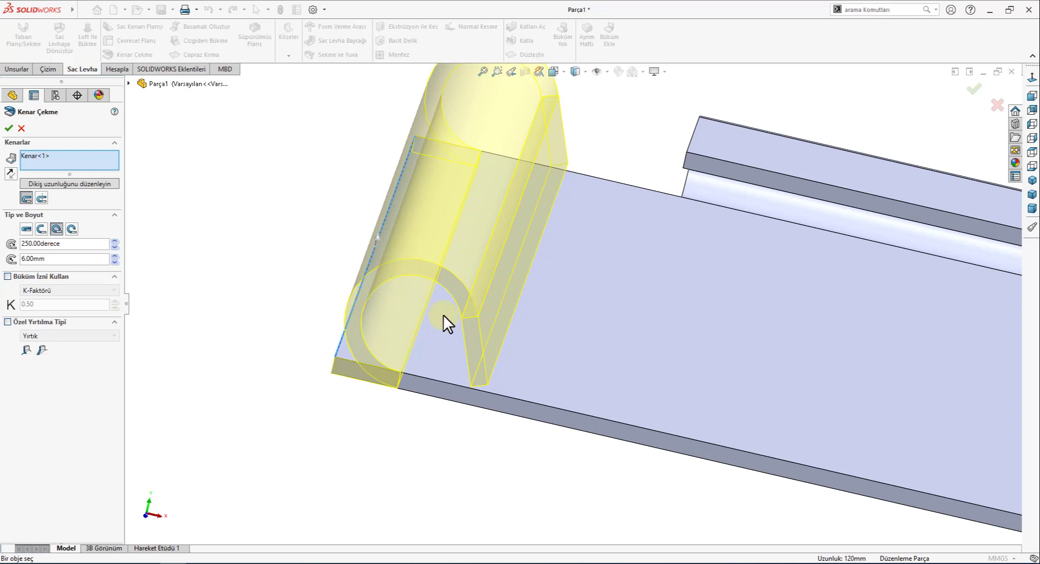
scroll(443, 315, "up", 2)
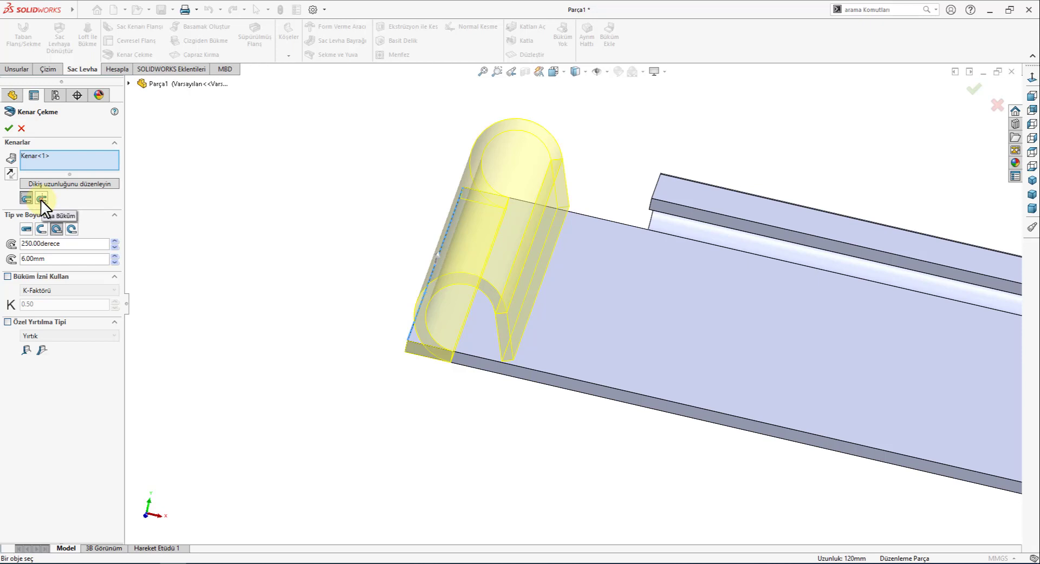
- Flip the hem to the other side and back, then check it from Front view
left_click(40, 199)
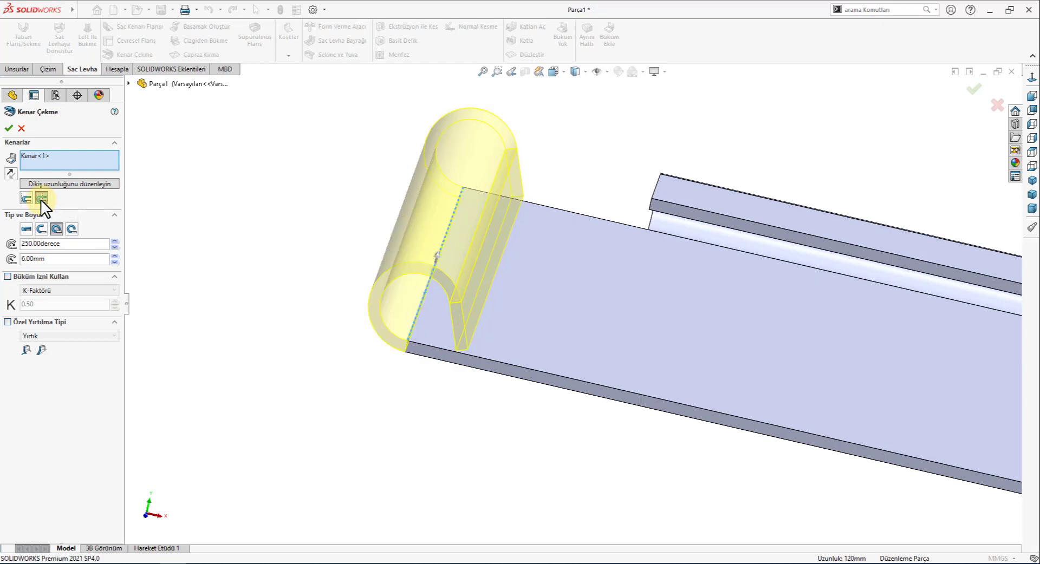
left_click(27, 198)
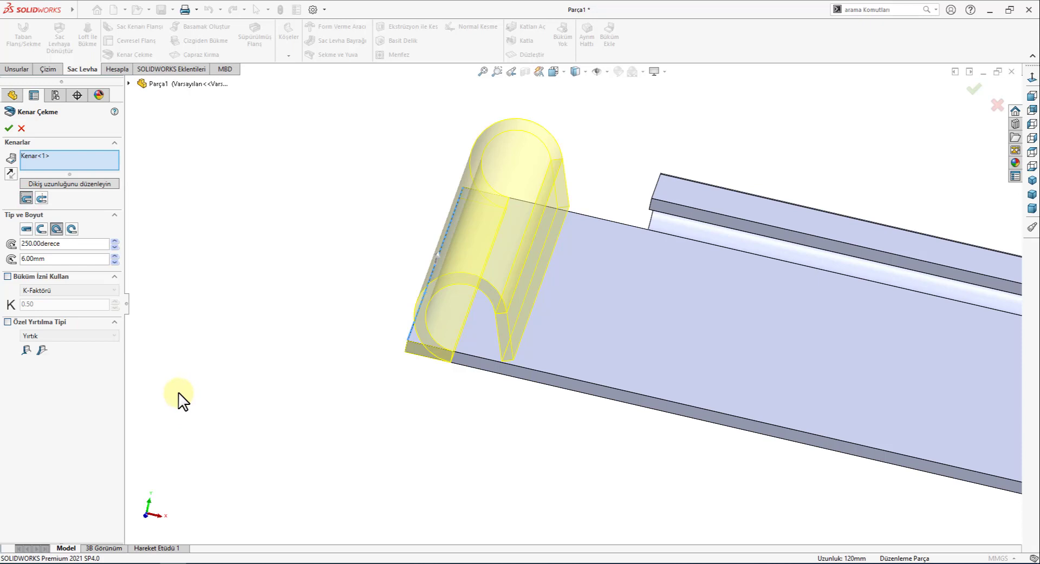
left_click(1032, 96)
scroll(352, 325, "down", 1)
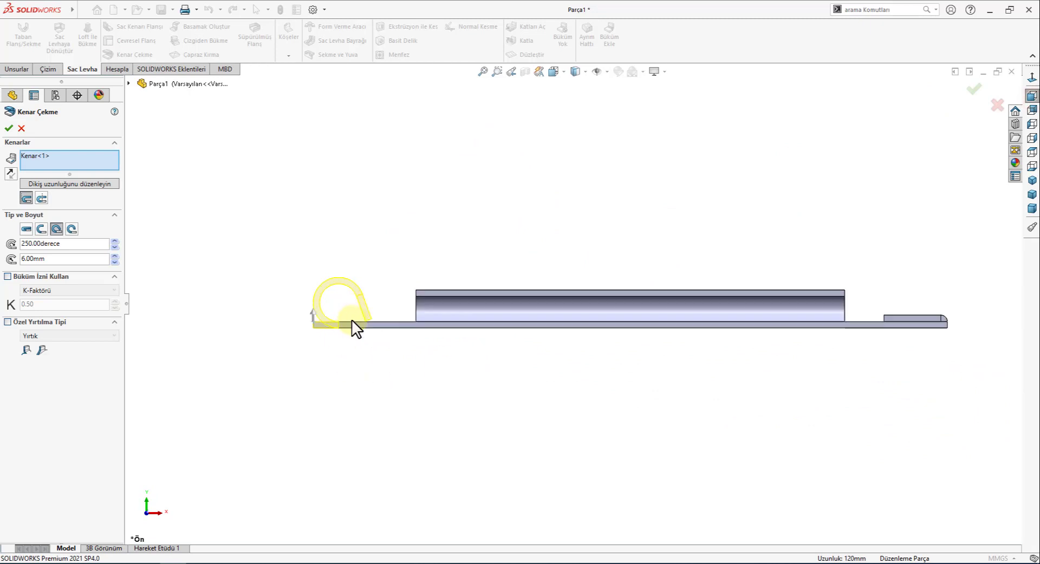
scroll(352, 325, "down", 3)
scroll(456, 279, "down", 3)
scroll(457, 279, "down", 1)
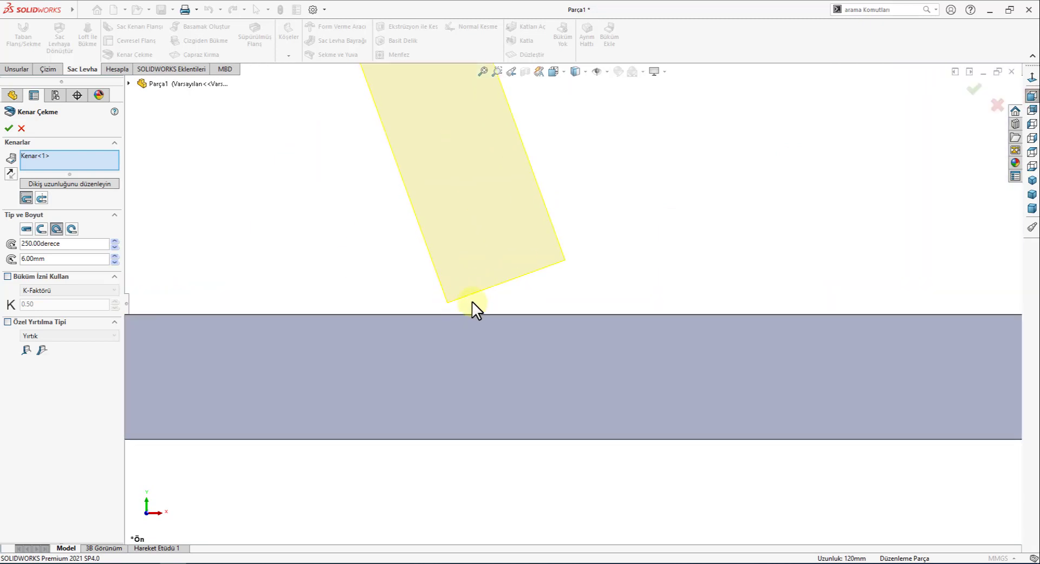
scroll(503, 333, "up", 2)
scroll(503, 332, "up", 1)
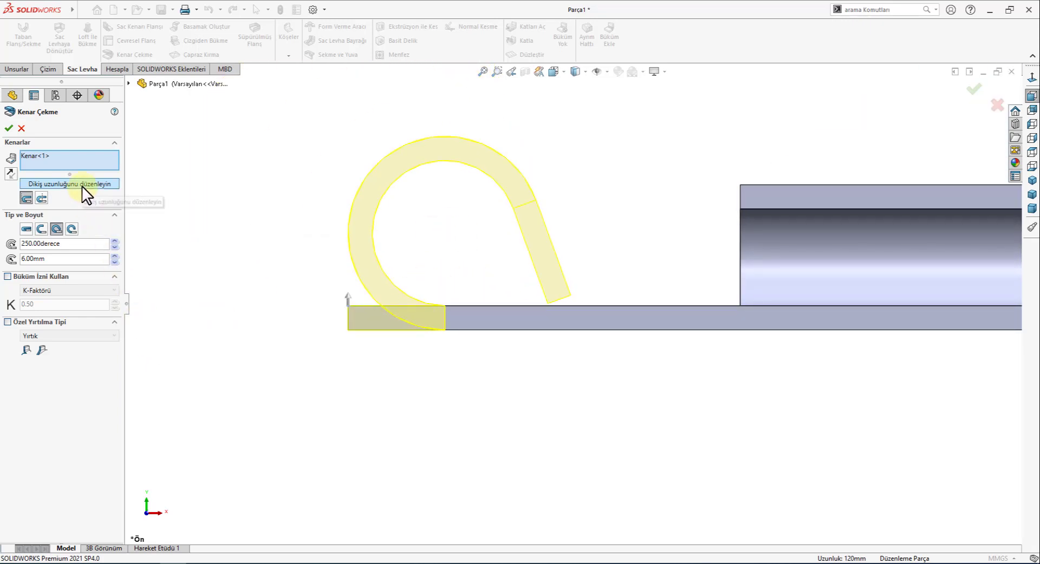
- Shorten the curl by dragging its flange profile's right endpoint leftward and finish
left_click(1032, 180)
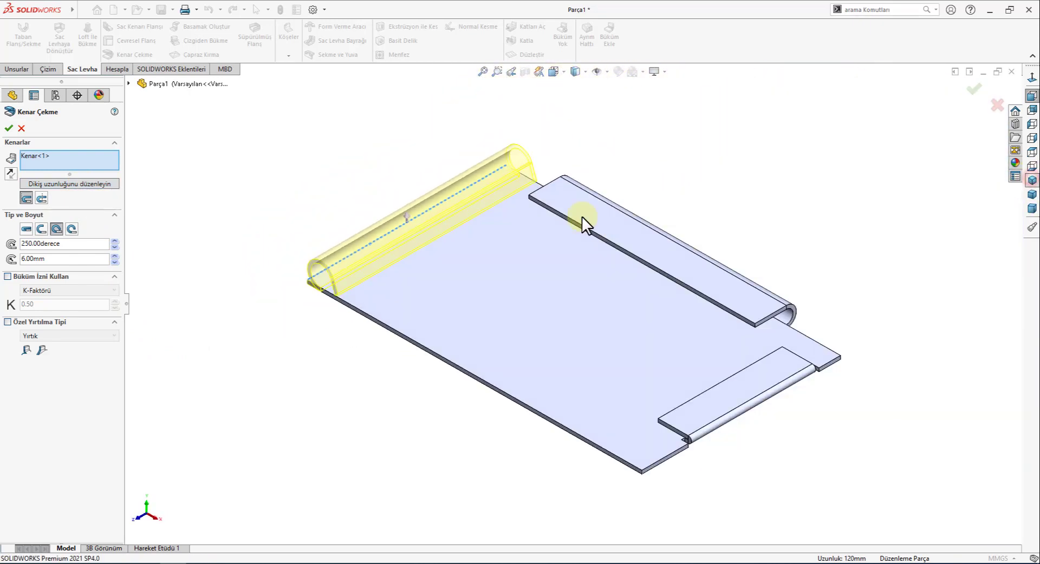
left_click(67, 182)
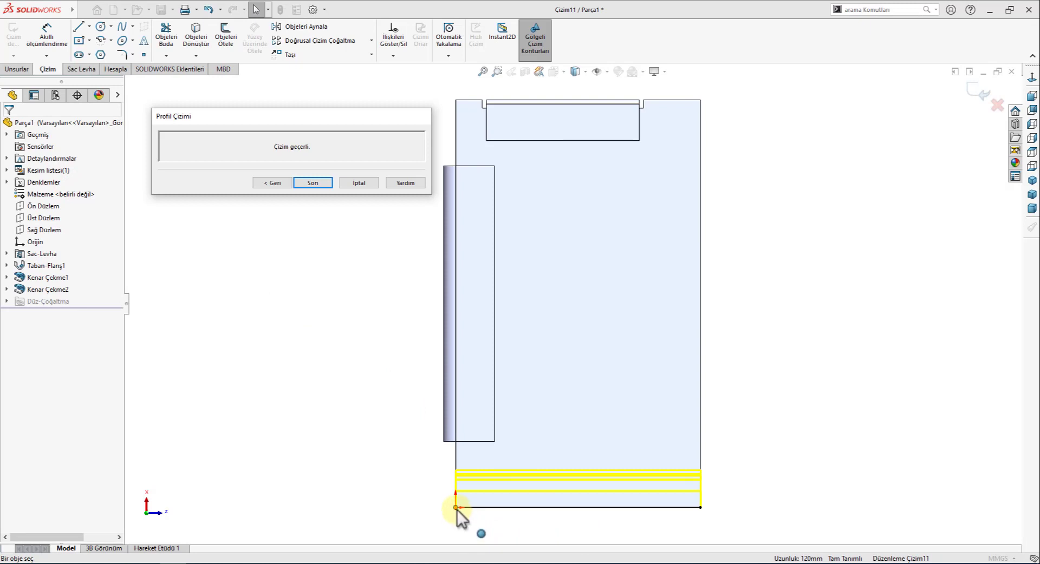
left_click(457, 510)
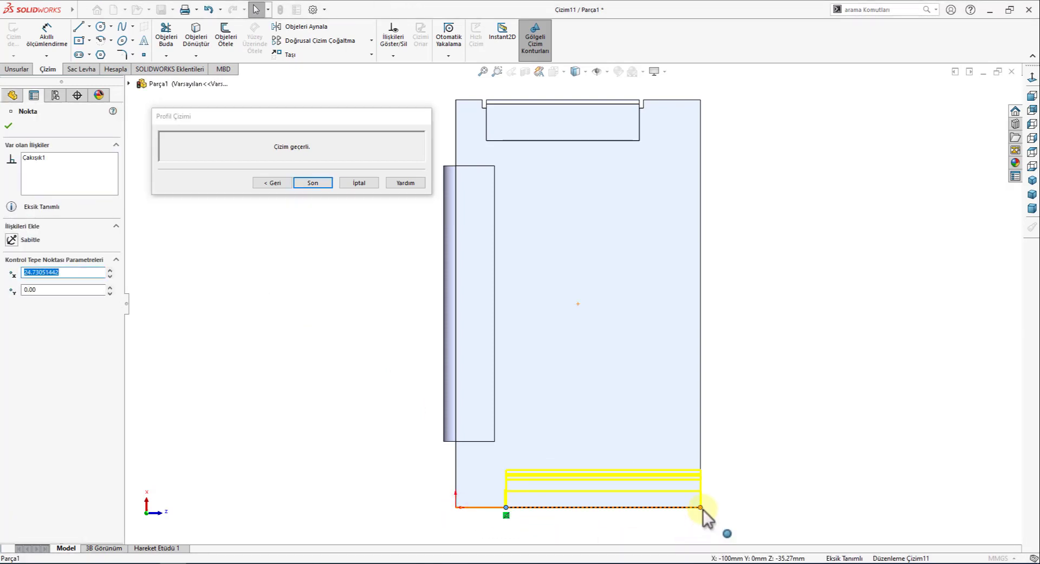
left_click_drag(702, 508, 633, 508)
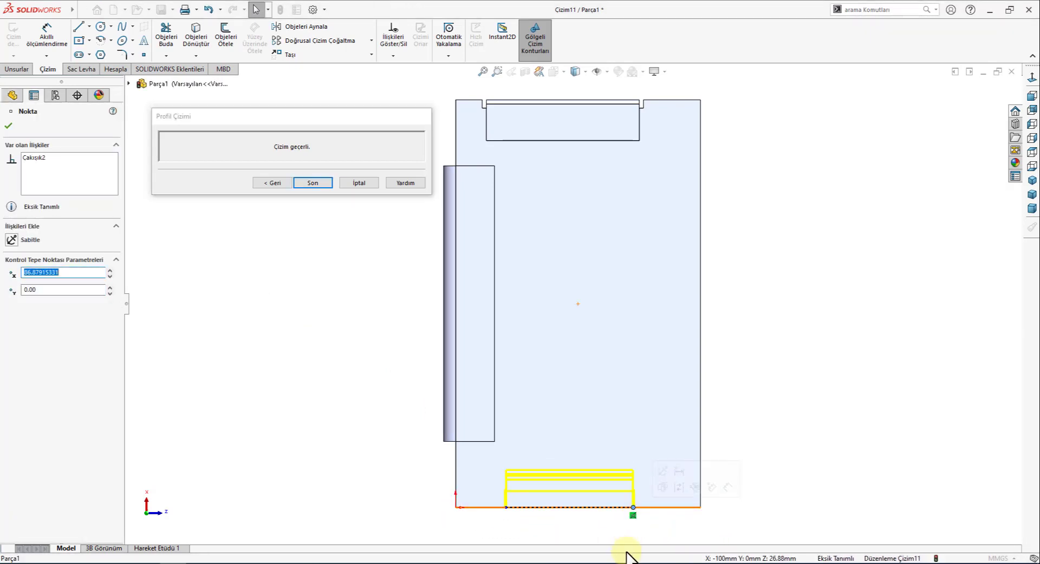
left_click(312, 184)
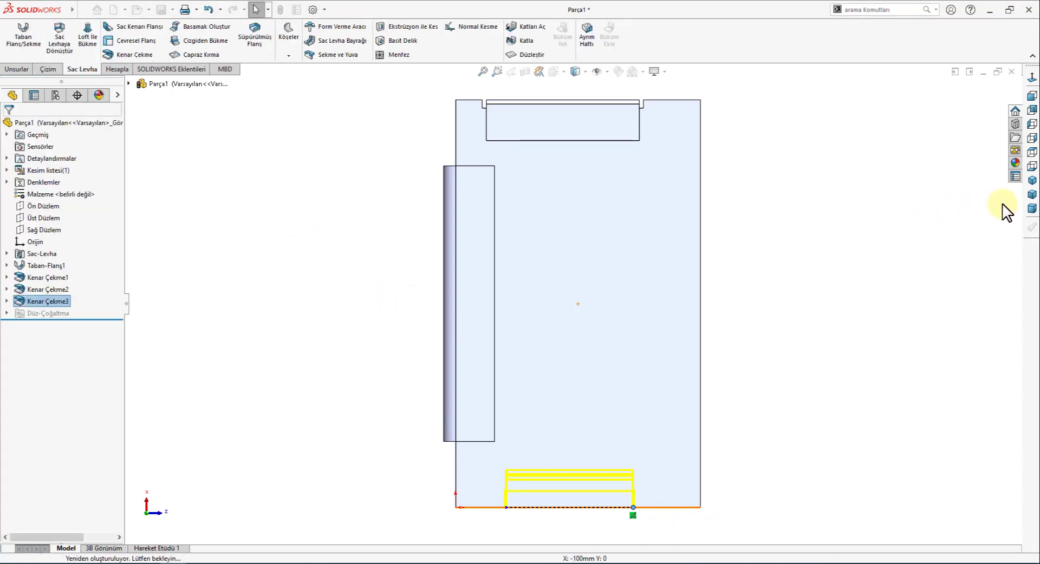
- Inspect the partial curl in Isometric view and from below
left_click(1032, 180)
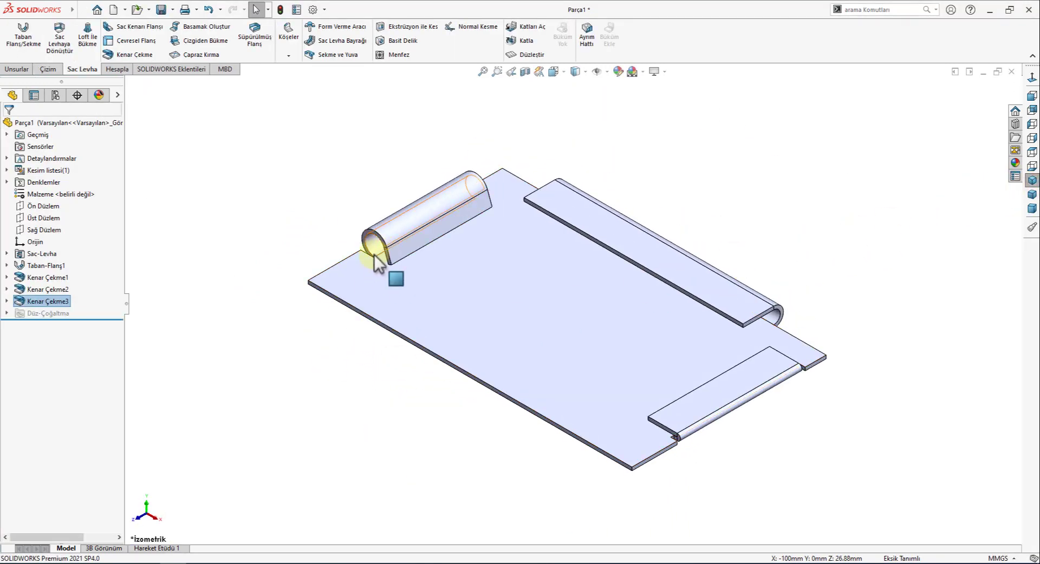
scroll(440, 331, "down", 3)
scroll(456, 321, "down", 2)
mouse_move(457, 320)
middle_mouse_down()
mouse_move(557, 244)
mouse_move(551, 349)
mouse_move(520, 425)
mouse_move(488, 325)
middle_mouse_up()
scroll(347, 313, "down", 2)
scroll(348, 313, "down", 2)
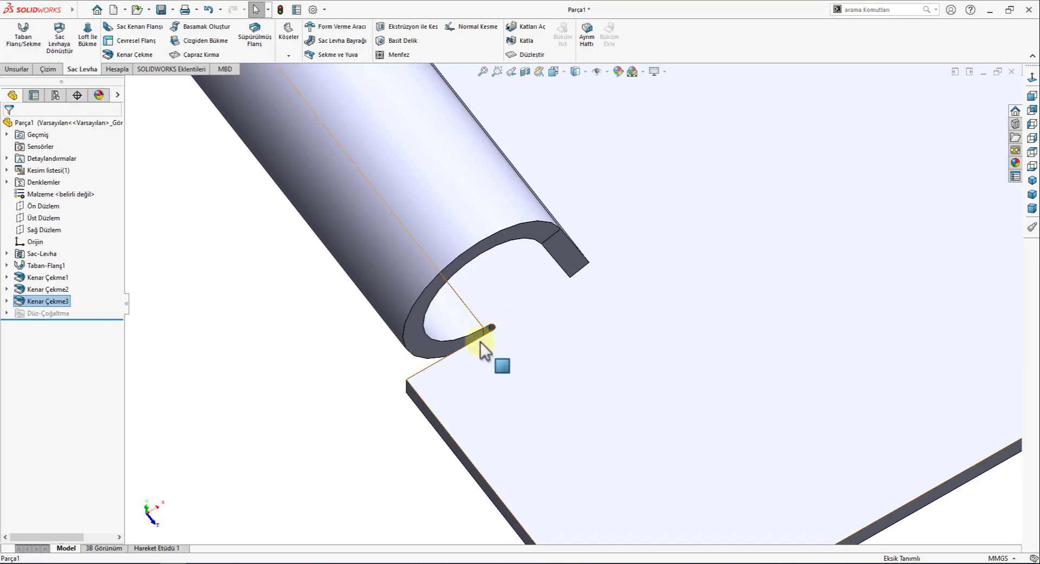
left_click(1032, 180)
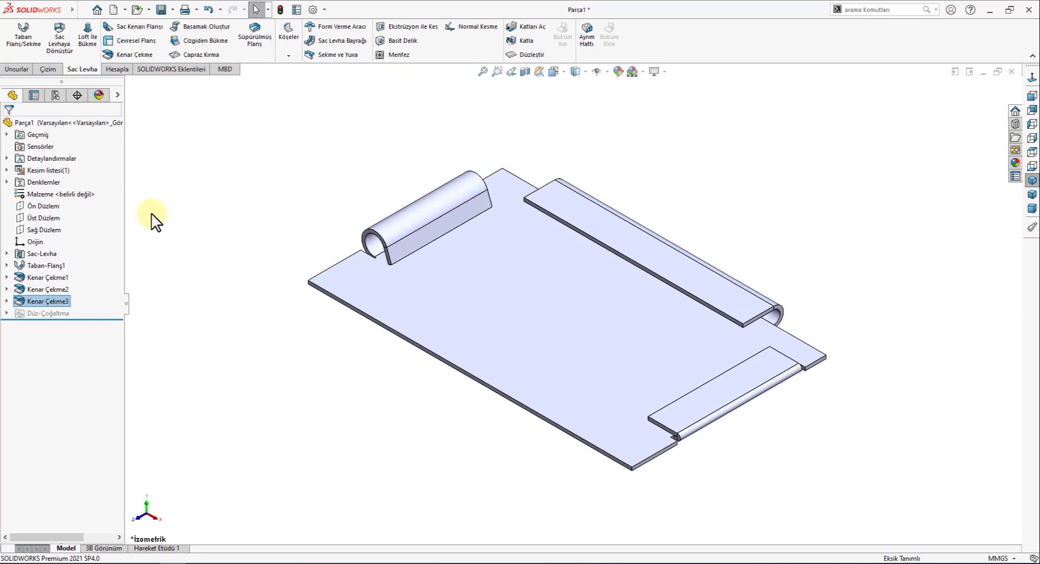
- Start a rolled hem on the plate's long front edge with 8 mm radius
left_click(143, 55)
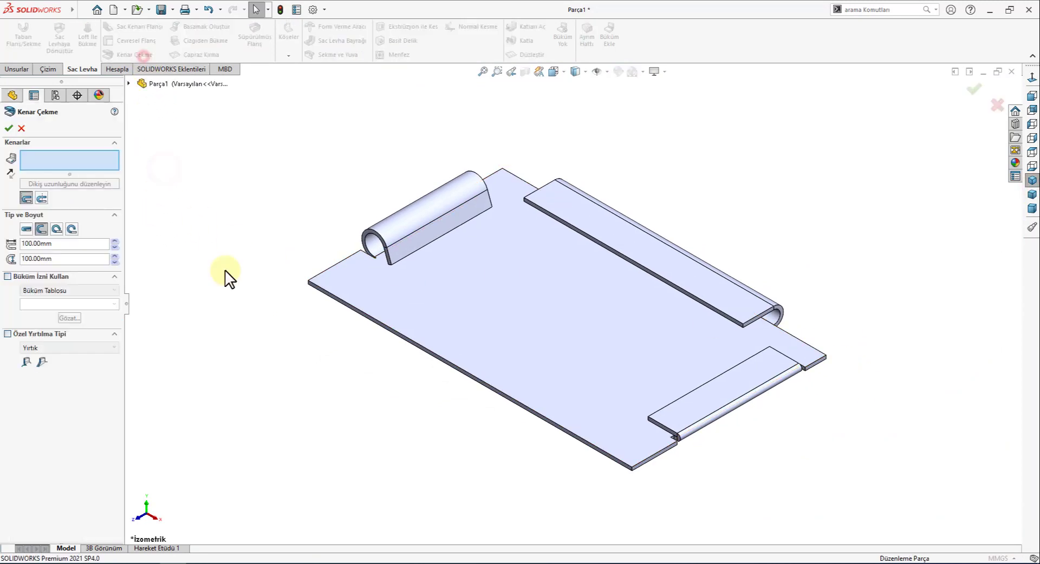
left_click(418, 347)
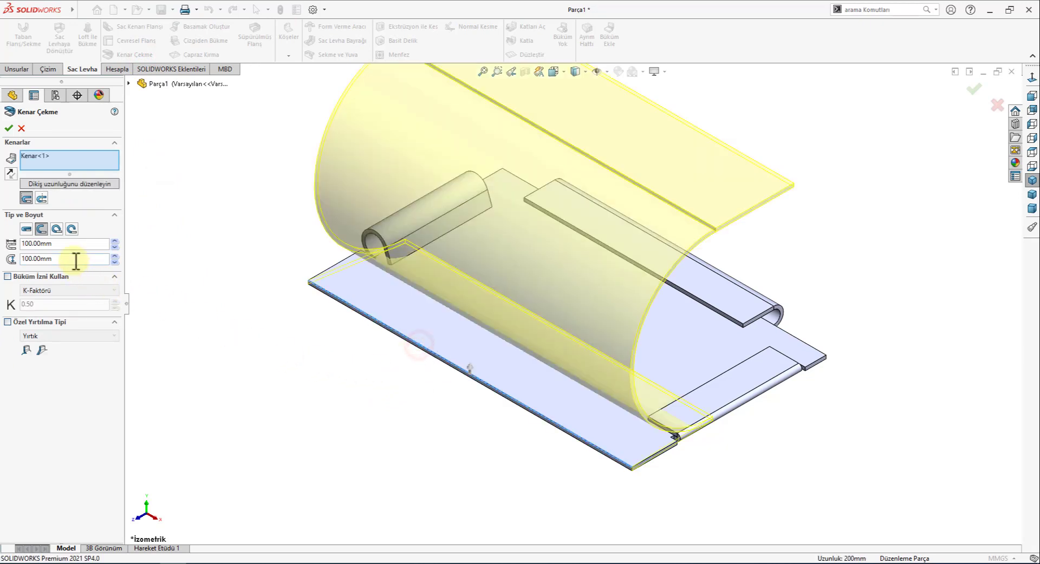
left_click(71, 229)
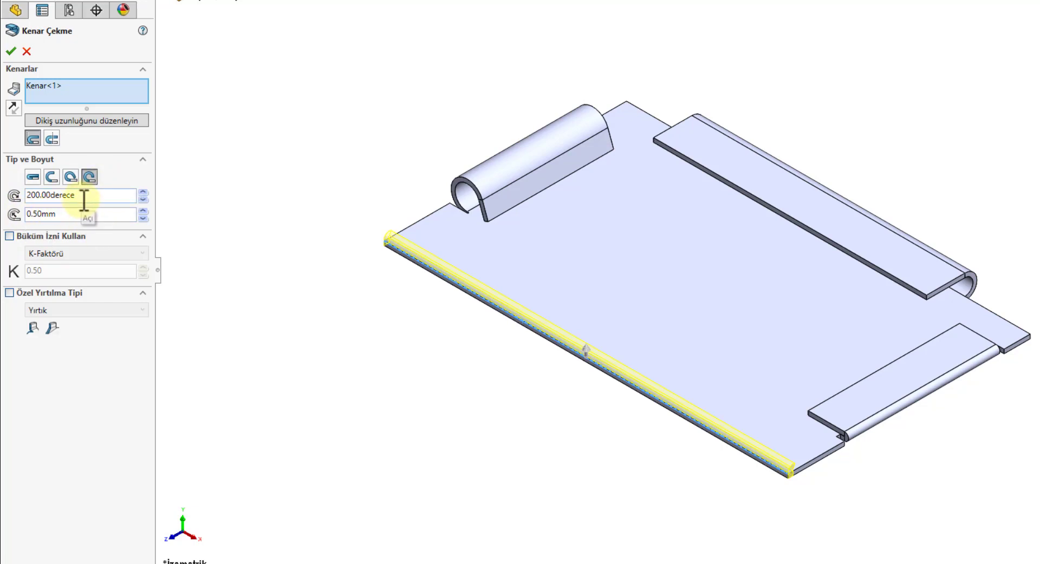
double_click(73, 215)
type("8")
key("Return")
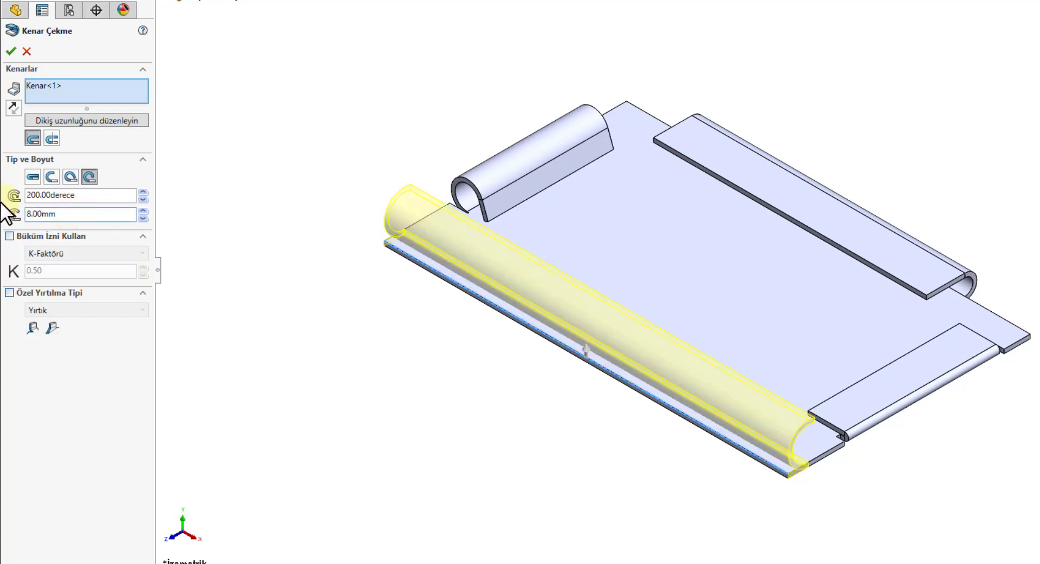
- Set the hem angle to 230° and position the curl outside the edge
mouse_move(734, 464)
middle_mouse_down()
mouse_move(689, 453)
mouse_move(678, 361)
middle_mouse_up()
scroll(629, 224, "down", 3)
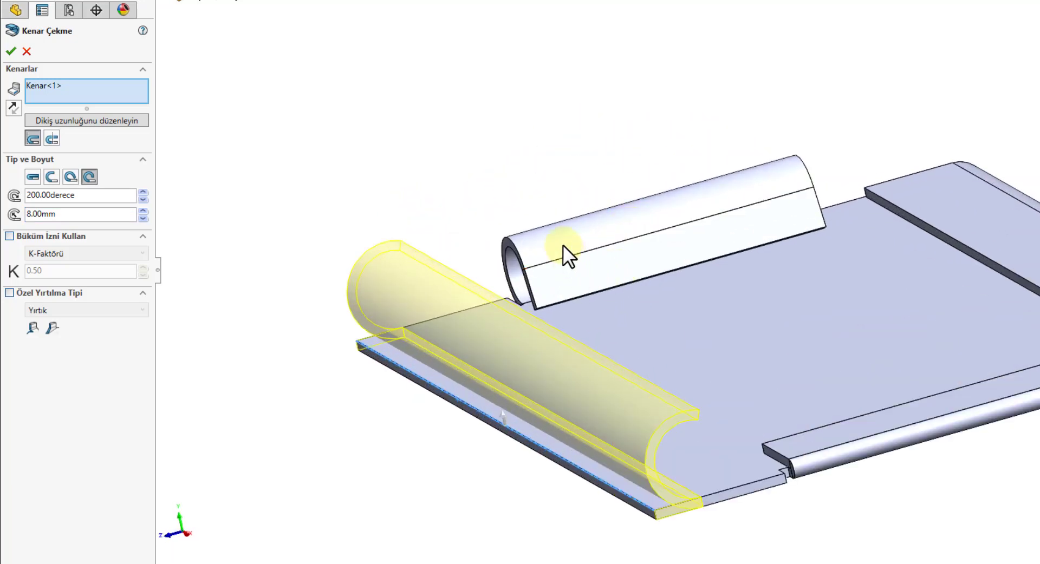
left_click(562, 280)
double_click(87, 195)
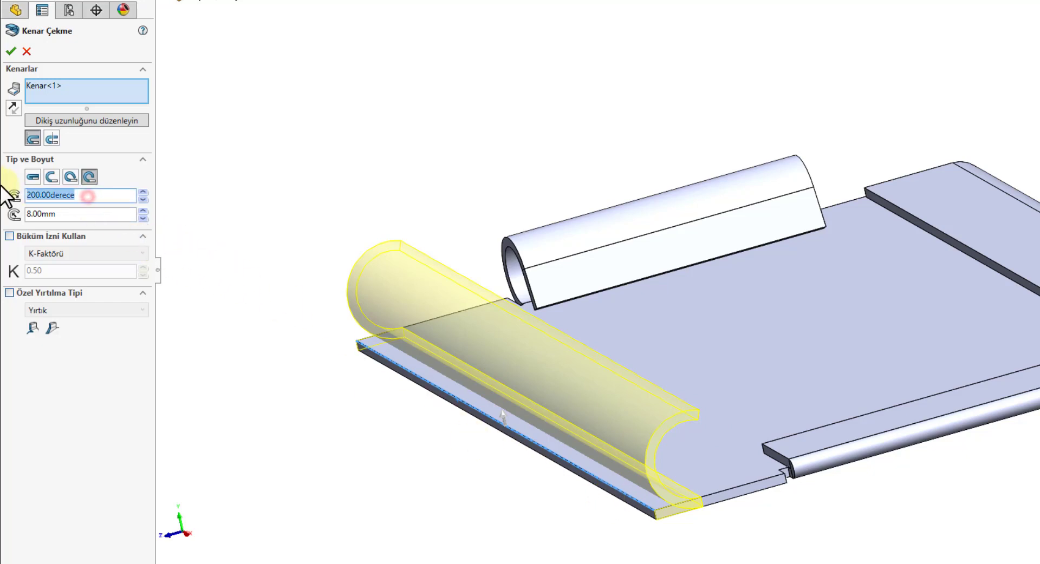
type("230")
key("Return")
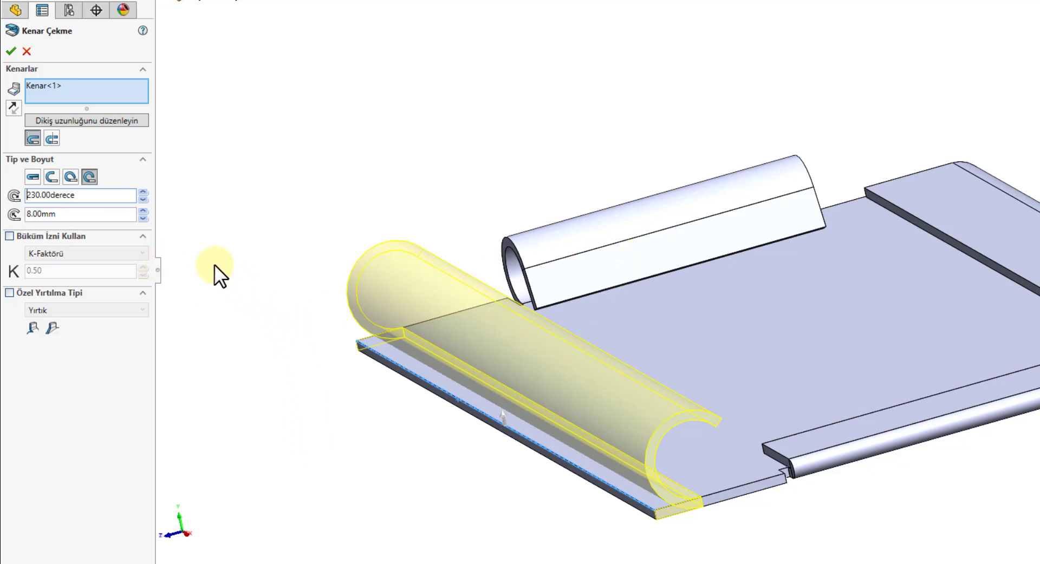
left_click(47, 138)
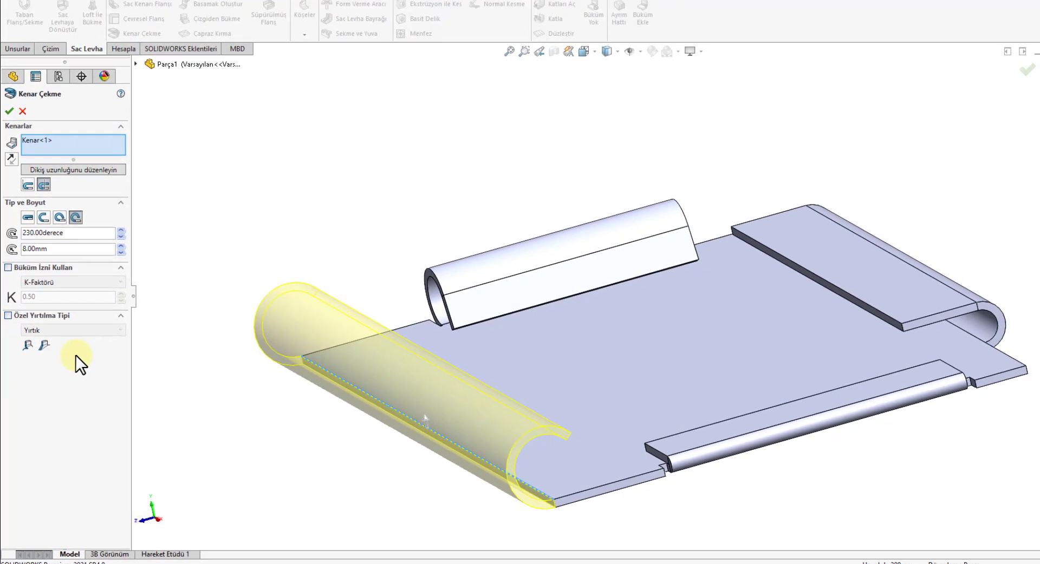
- Pull both flange profile endpoints inward to shorten Kenar Çekme4 along the long edge
left_click(84, 184)
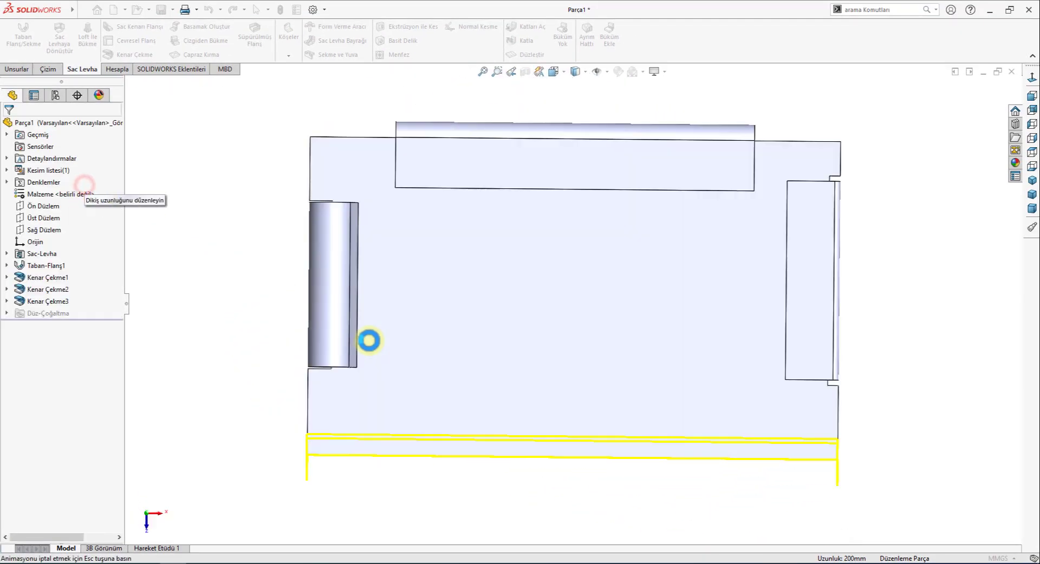
left_click_drag(309, 458, 443, 458)
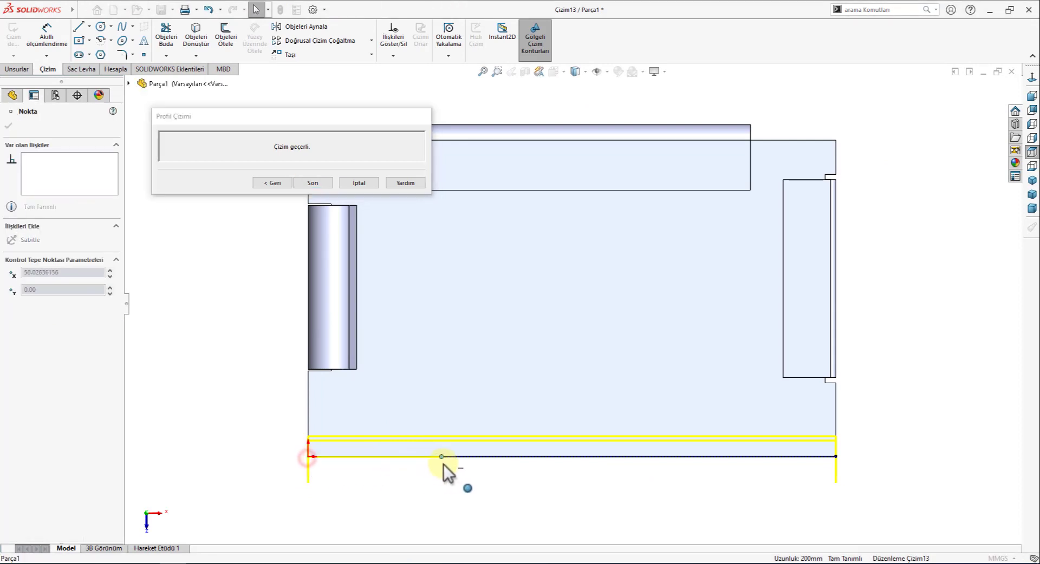
left_click_drag(837, 457, 665, 456)
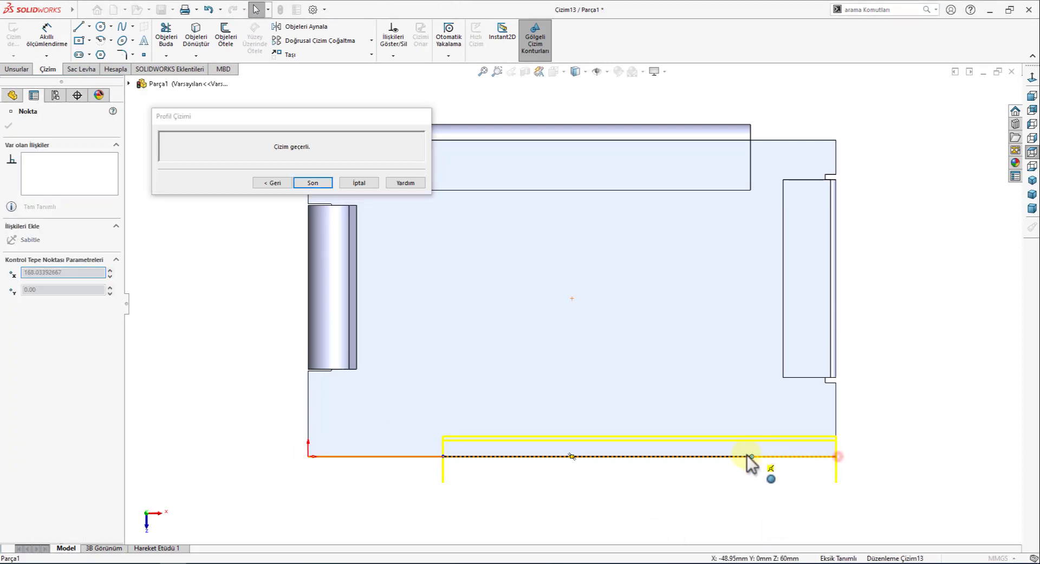
left_click(313, 183)
- View the part with its four partial hems in Isometric view
left_click(1032, 180)
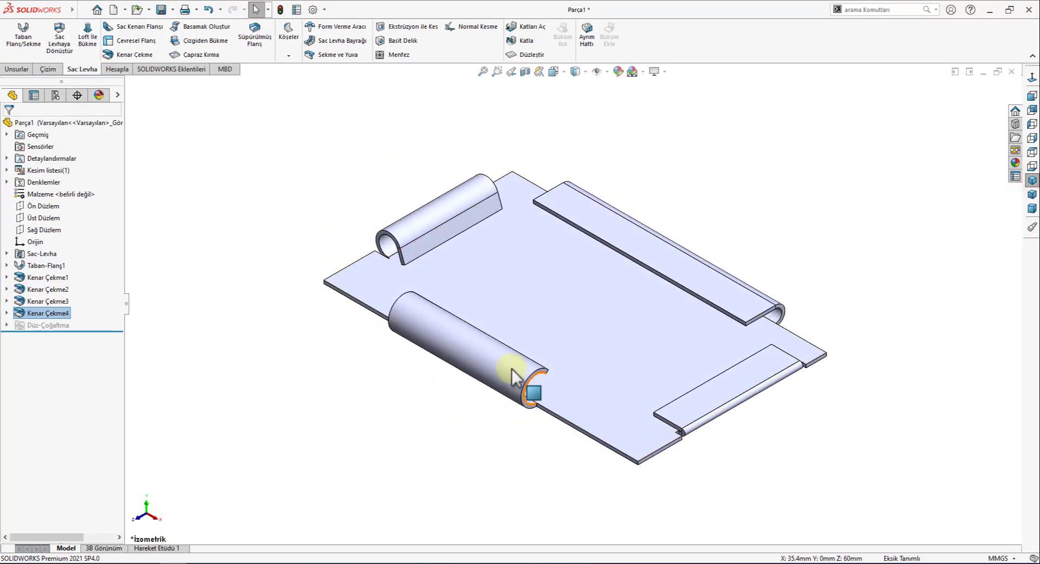
scroll(515, 376, "down", 2)
scroll(584, 449, "down", 3)
scroll(575, 417, "down", 3)
scroll(575, 417, "up", 5)
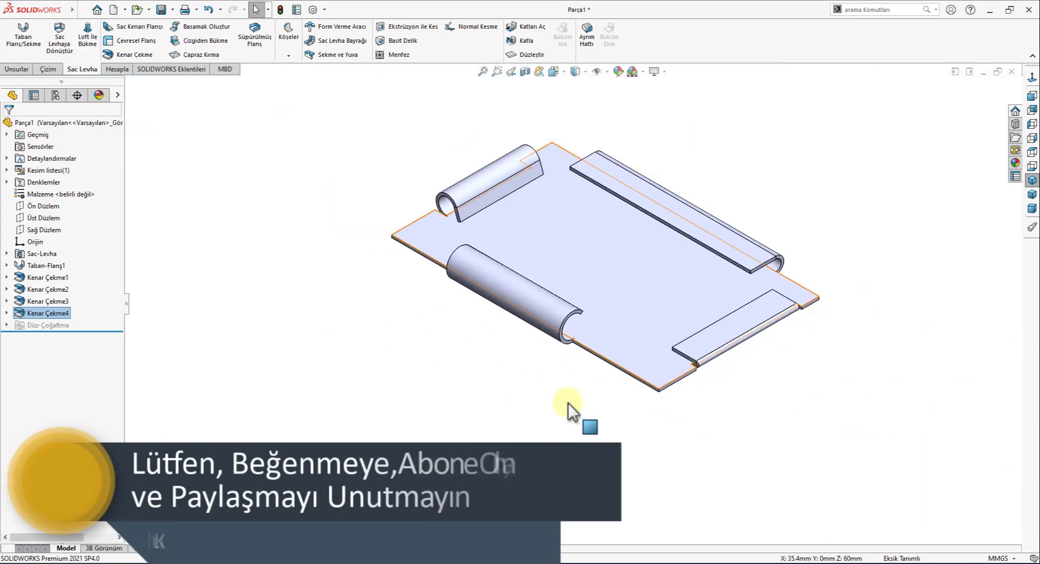
scroll(699, 364, "down", 2)
scroll(701, 387, "up", 2)
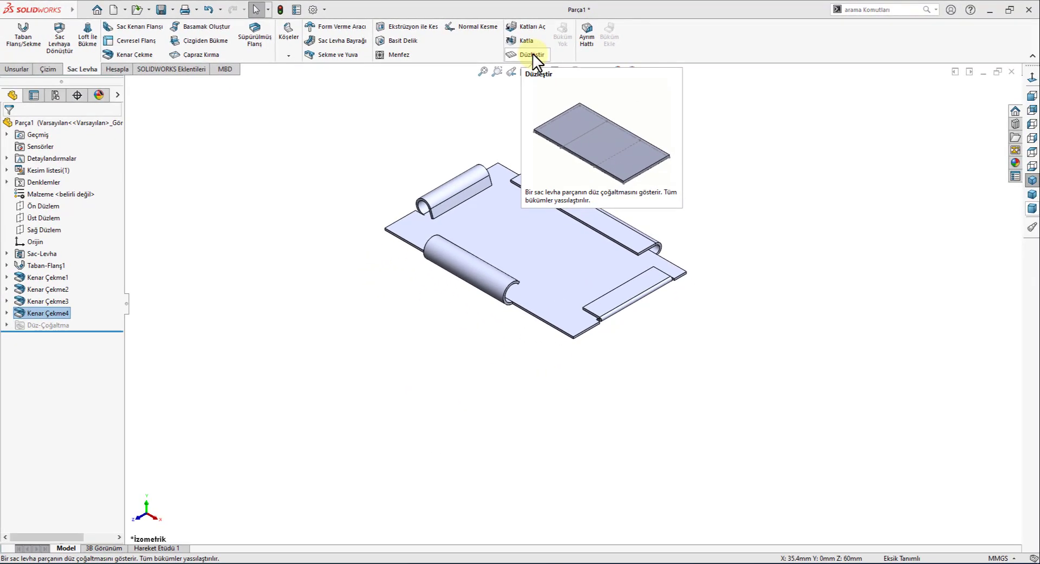
- Flatten the part and view the flat pattern face Normal To from above
left_click(532, 53)
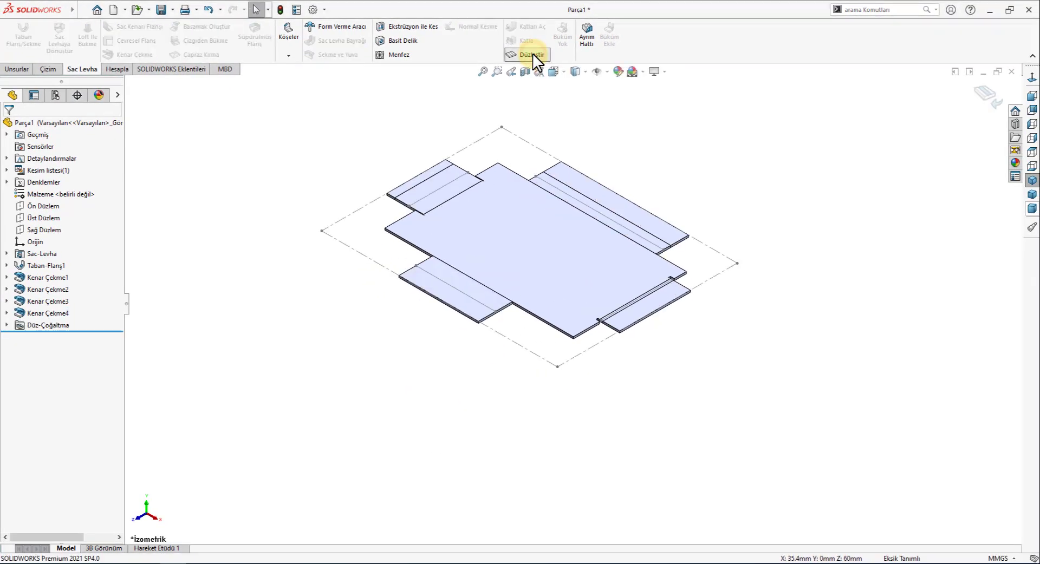
left_click(533, 245)
left_click(629, 213)
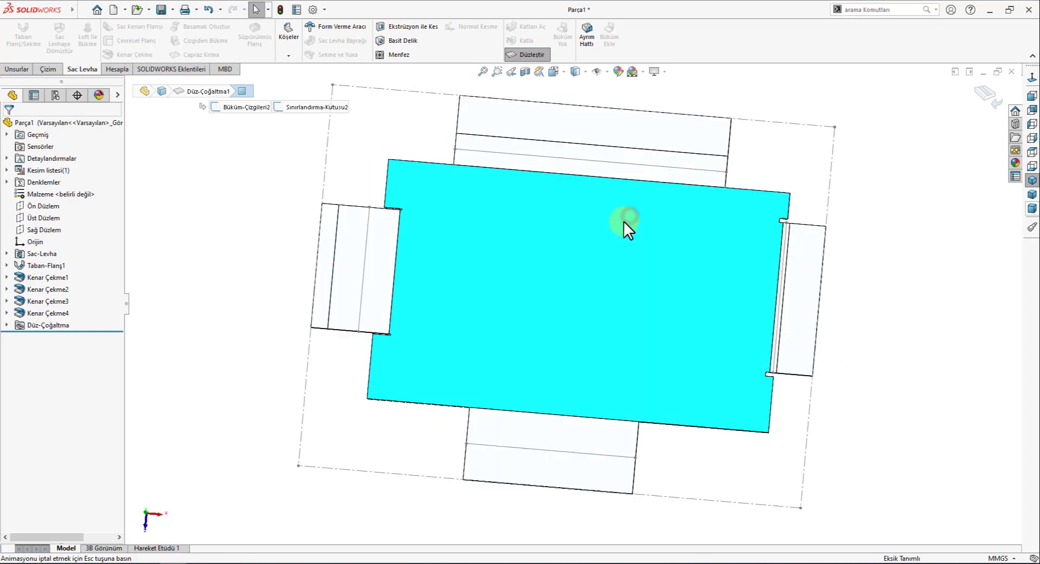
left_click(865, 318)
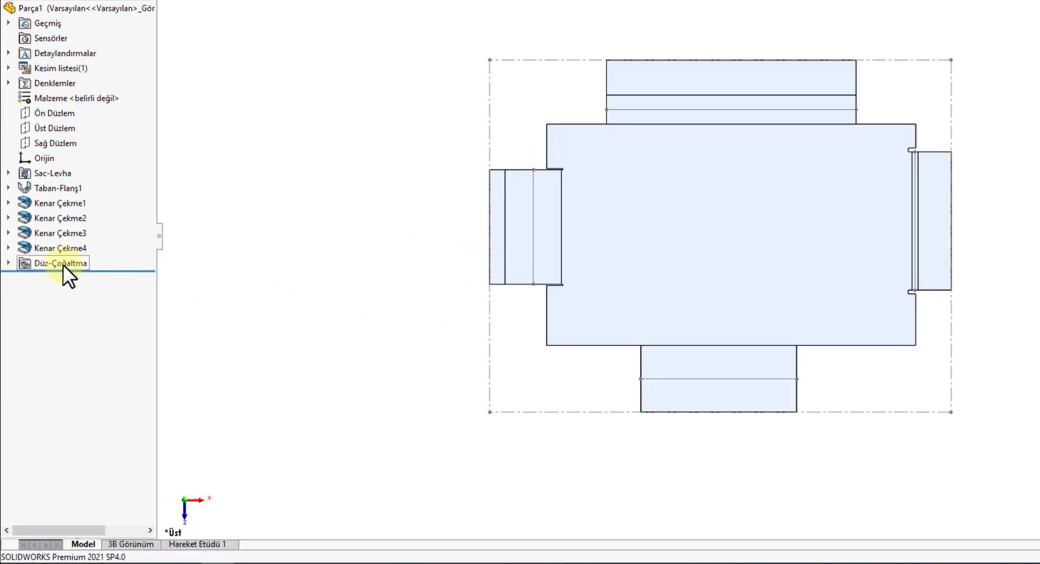
- Expand Düz-Çoğaltma1 and highlight its bend lines, bounding box and flatten-bend entries
left_click(8, 263)
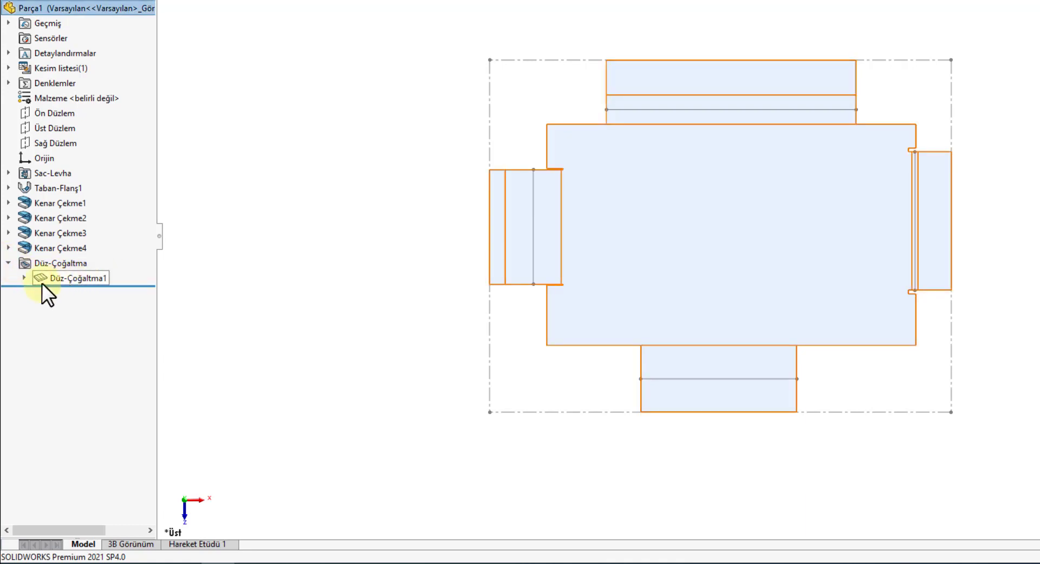
left_click(24, 277)
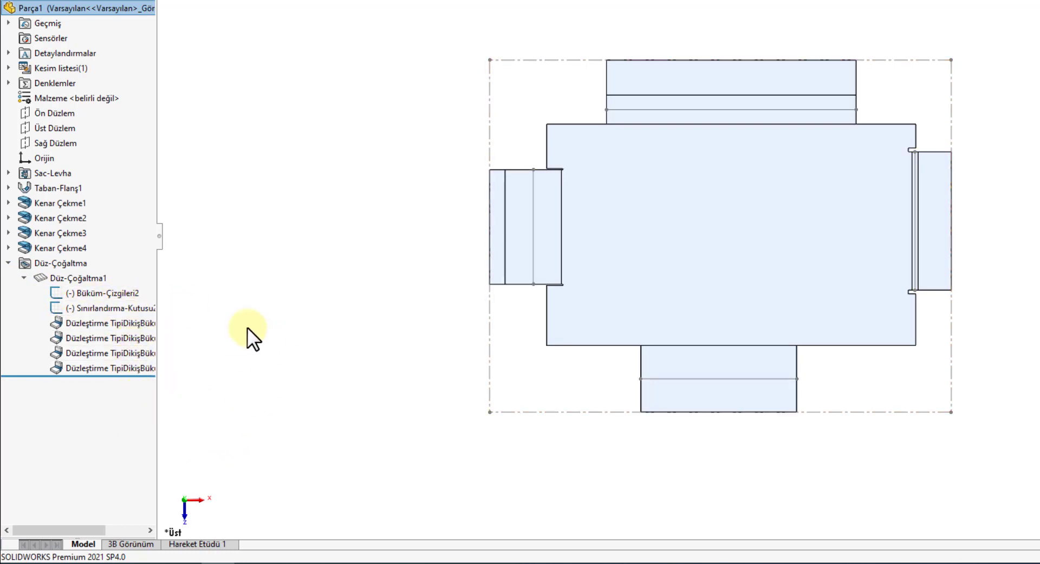
left_click(122, 292)
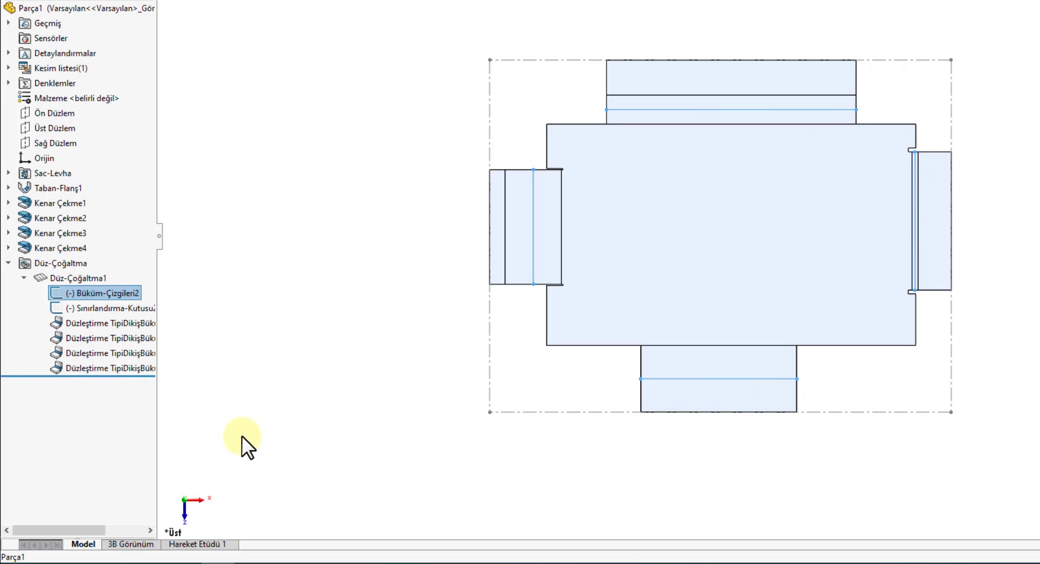
left_click(146, 307)
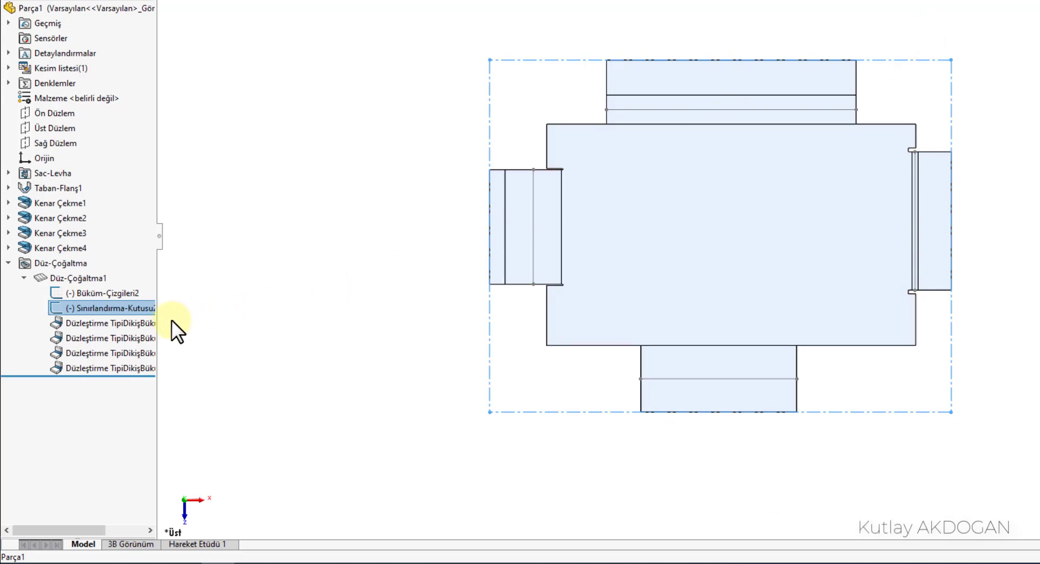
left_click(151, 323)
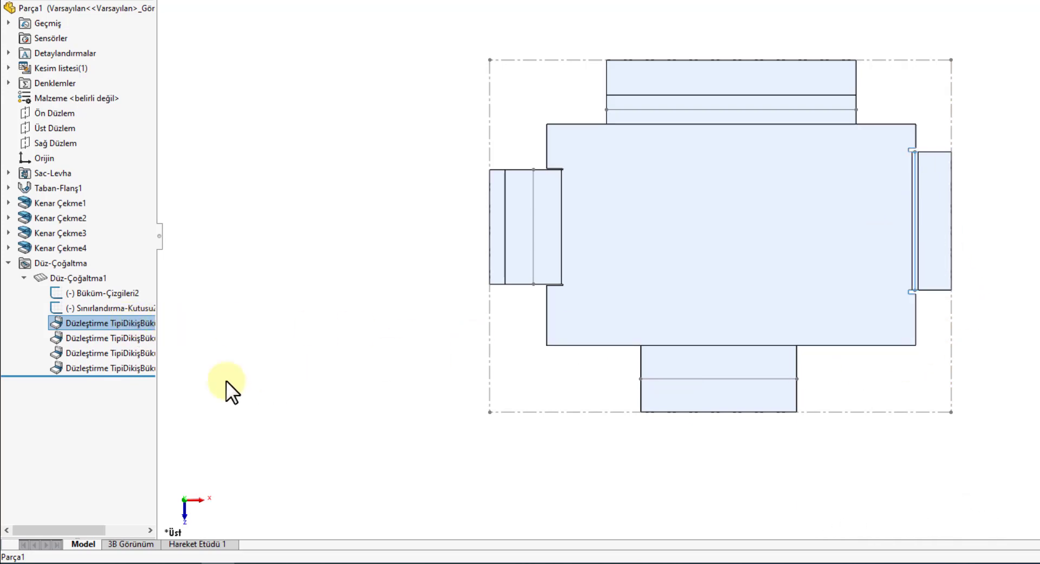
left_click(133, 337)
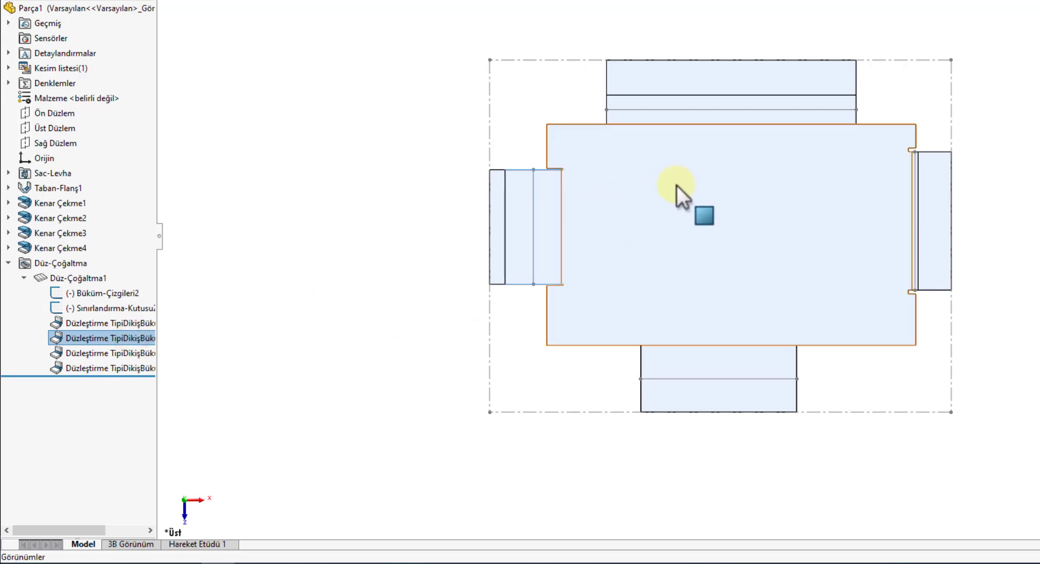
left_click(142, 350)
left_click(292, 368)
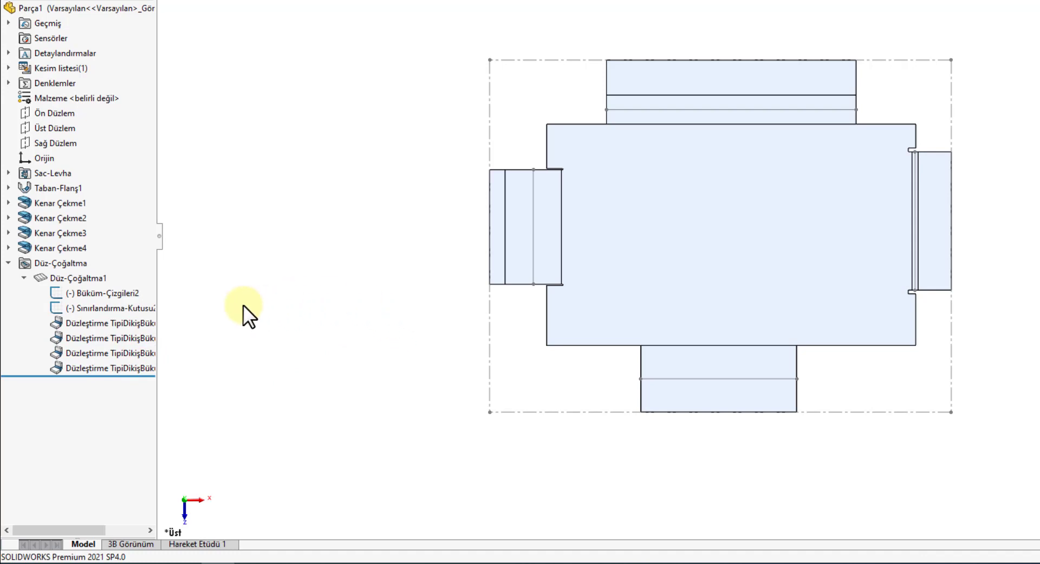
- Edit Düz-Çoğaltma1, unchecking Bükümleri basitleştir and Ayırmayı Göster
right_click(80, 275)
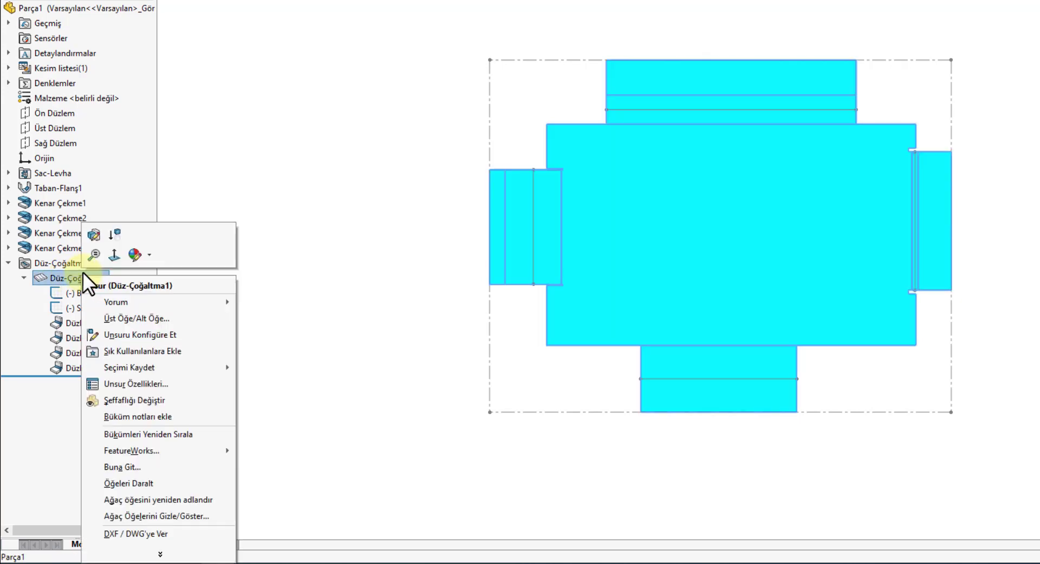
left_click(97, 236)
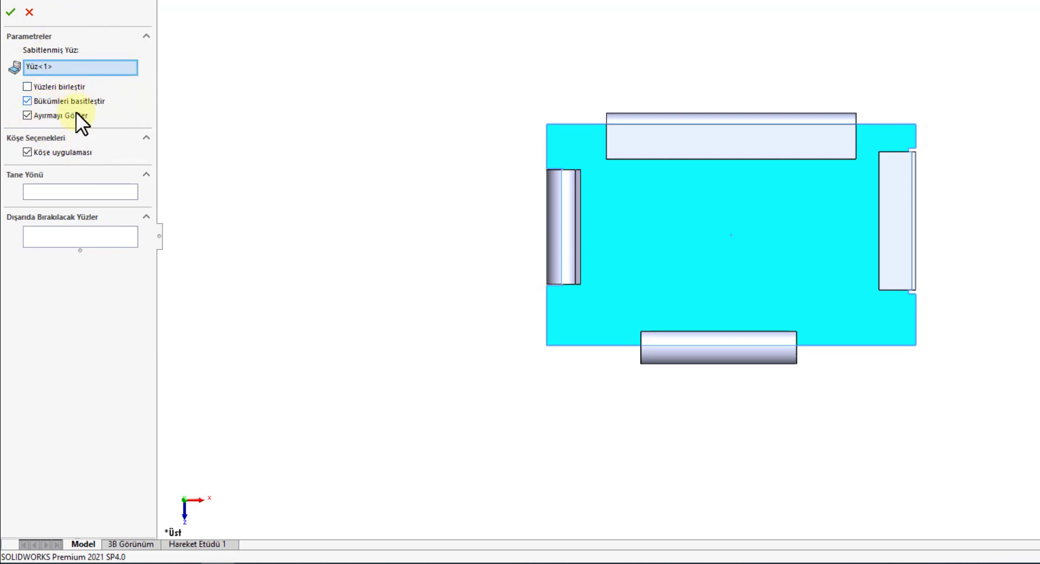
left_click(27, 116)
left_click(28, 101)
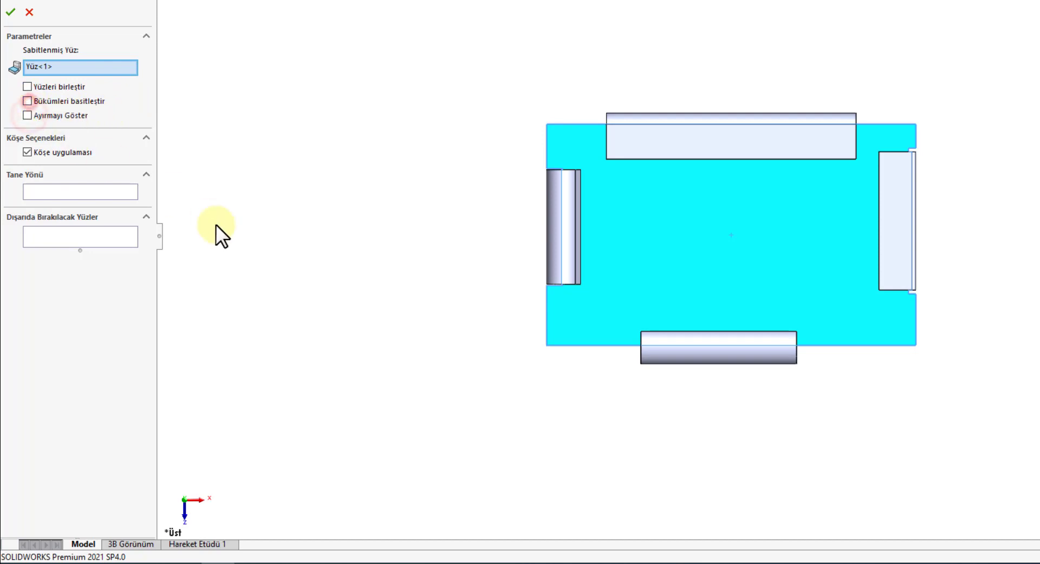
left_click(10, 12)
left_click(339, 216)
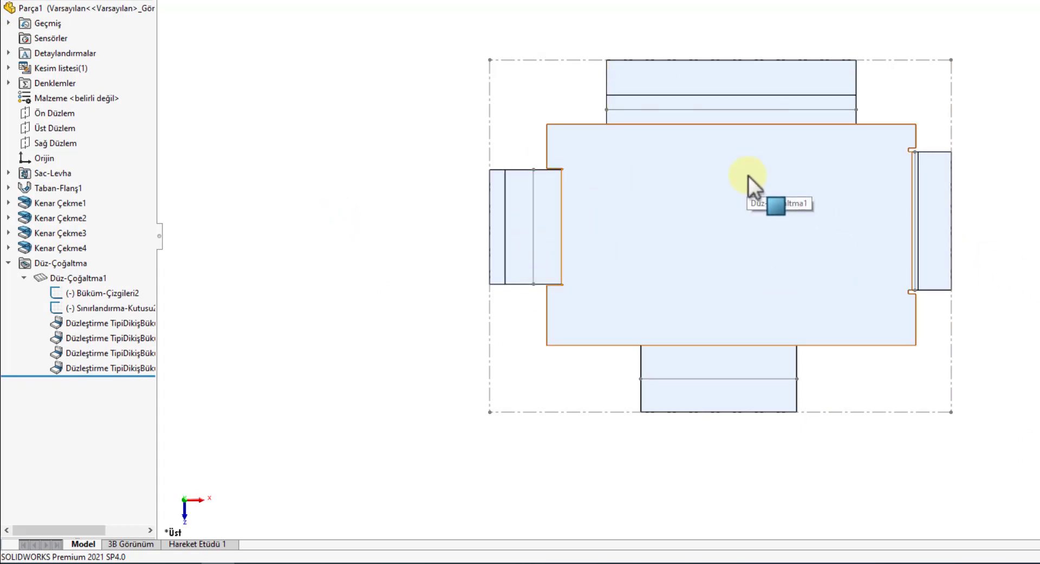
- Select the top, right, central, bottom and left flat pattern faces to inspect them
left_click(740, 80)
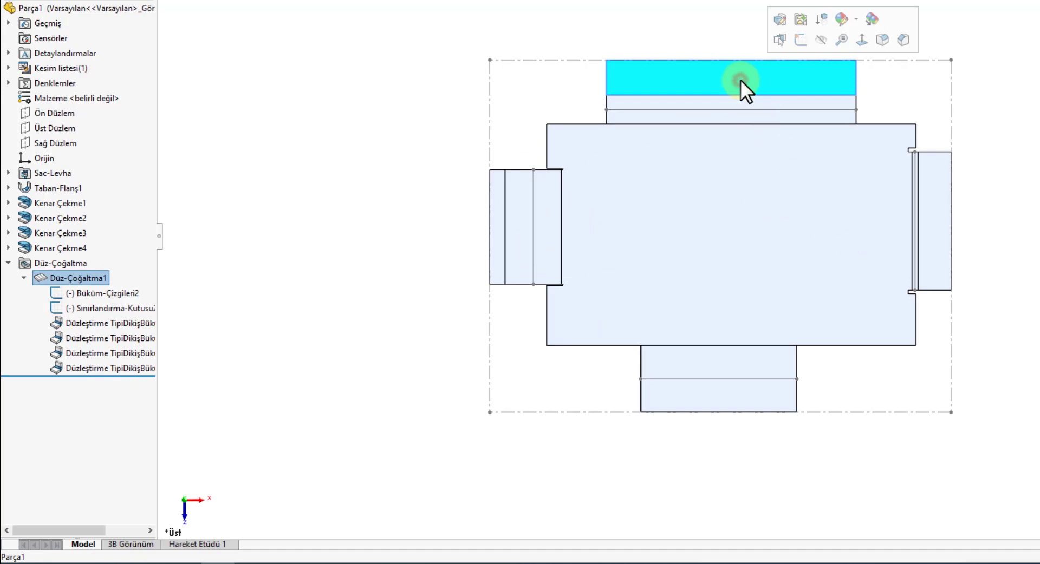
left_click(935, 220)
left_click(771, 265)
left_click(710, 367)
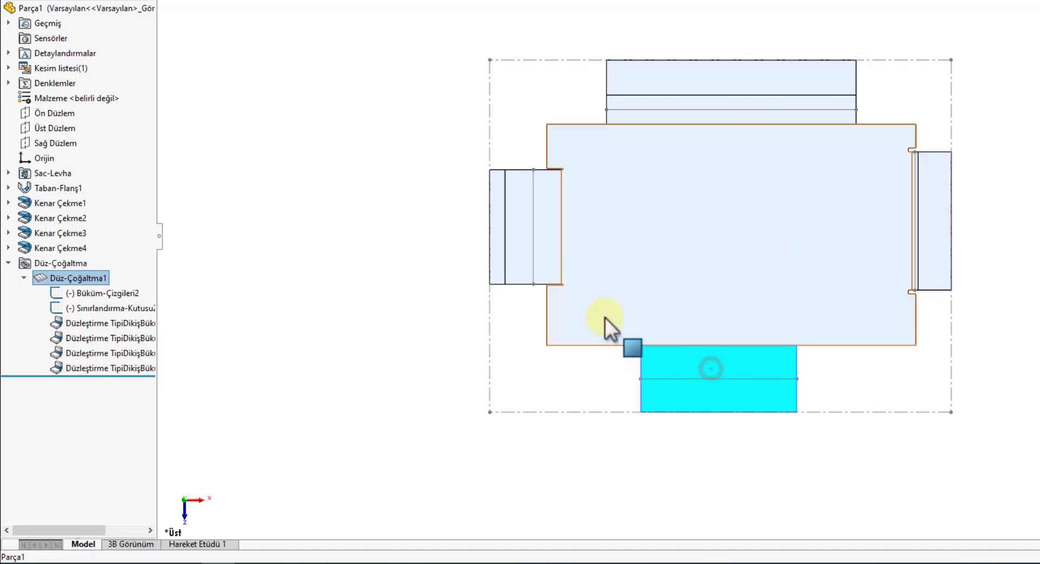
left_click(538, 239)
left_click(1010, 281)
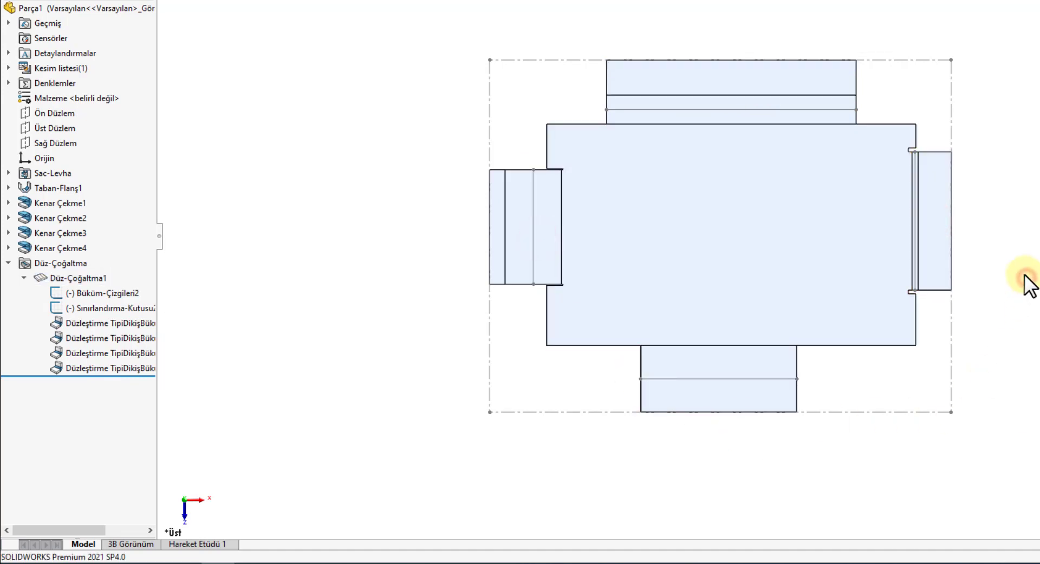
- Edit Düz-Çoğaltma1 to enable Yüzleri birleştir (merge faces)
right_click(93, 275)
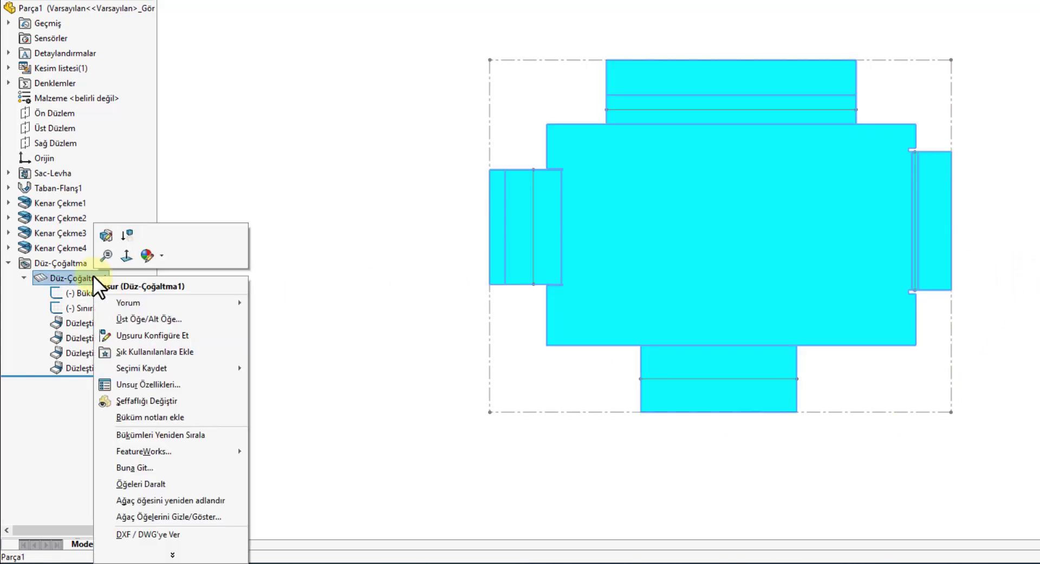
left_click(106, 235)
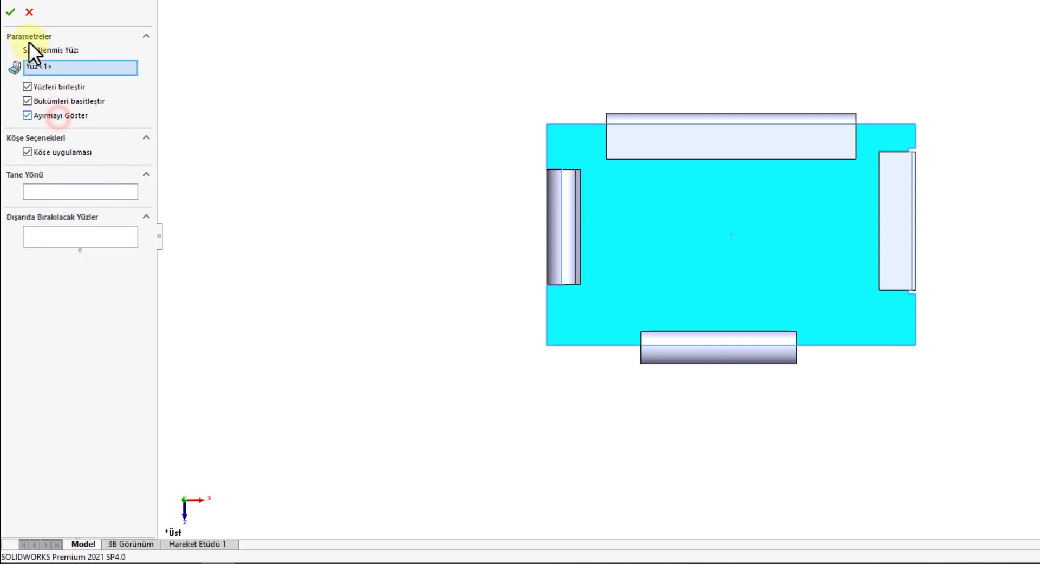
left_click(10, 12)
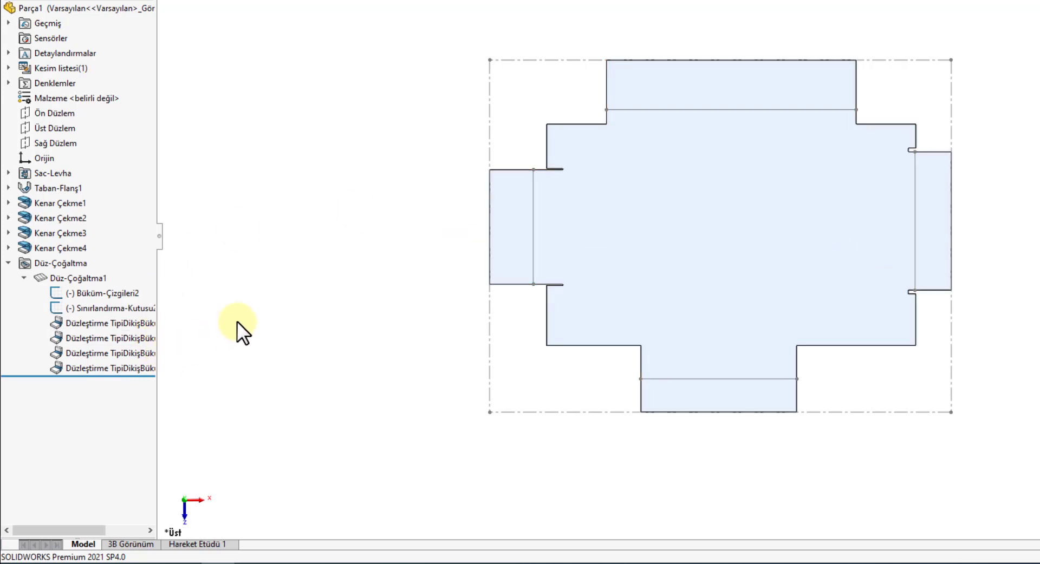
- Select the merged flat pattern face several times to check it is one face
left_click(728, 243)
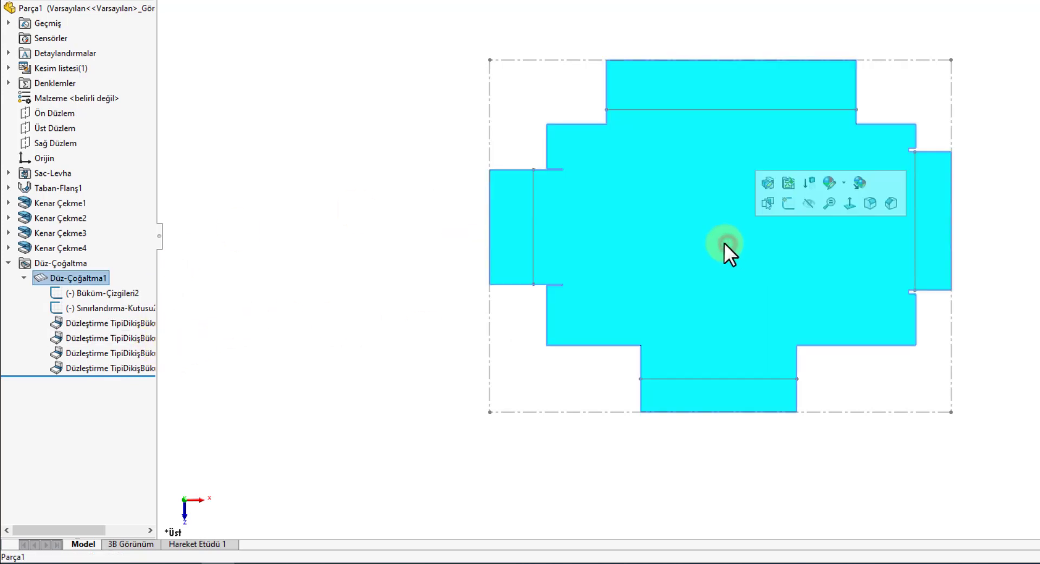
left_click(339, 356)
left_click(707, 230)
left_click(297, 382)
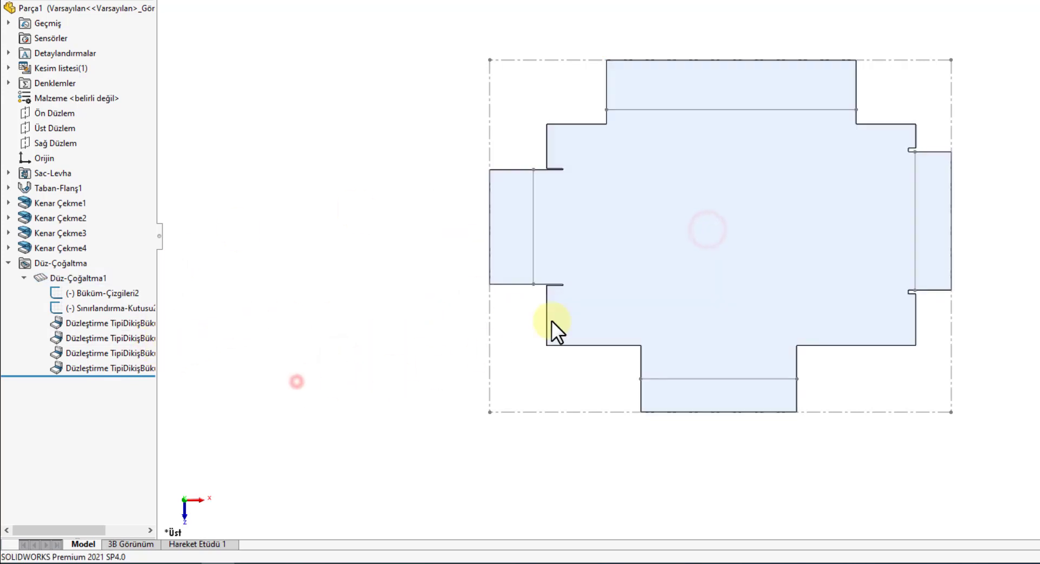
left_click(641, 268)
left_click(339, 304)
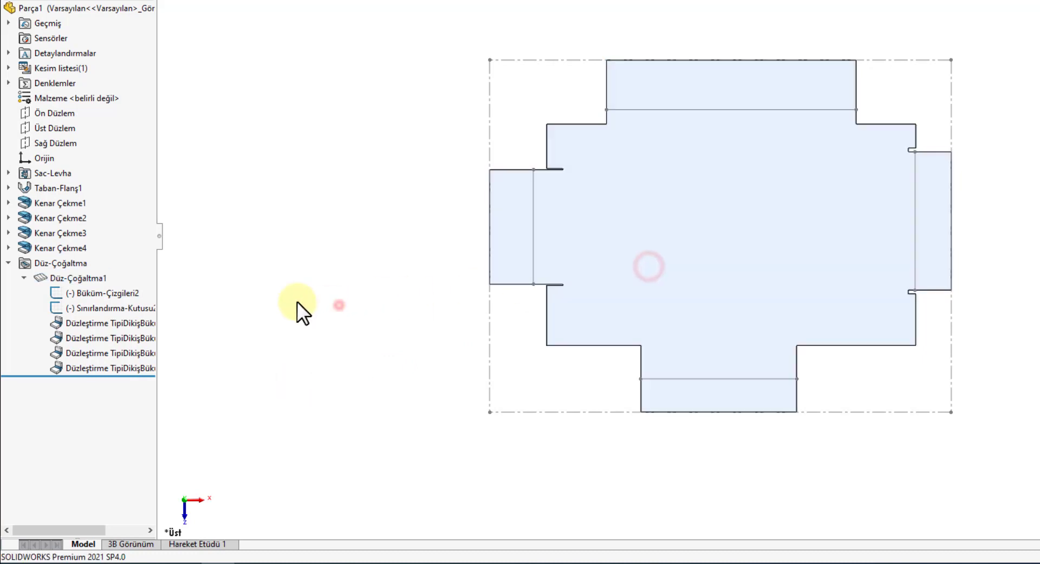
- Edit Düz-Çoğaltma1, unchecking Yüzleri birleştir, Bükümleri basitleştir and Ayırmayı Göster
right_click(91, 266)
left_click(98, 235)
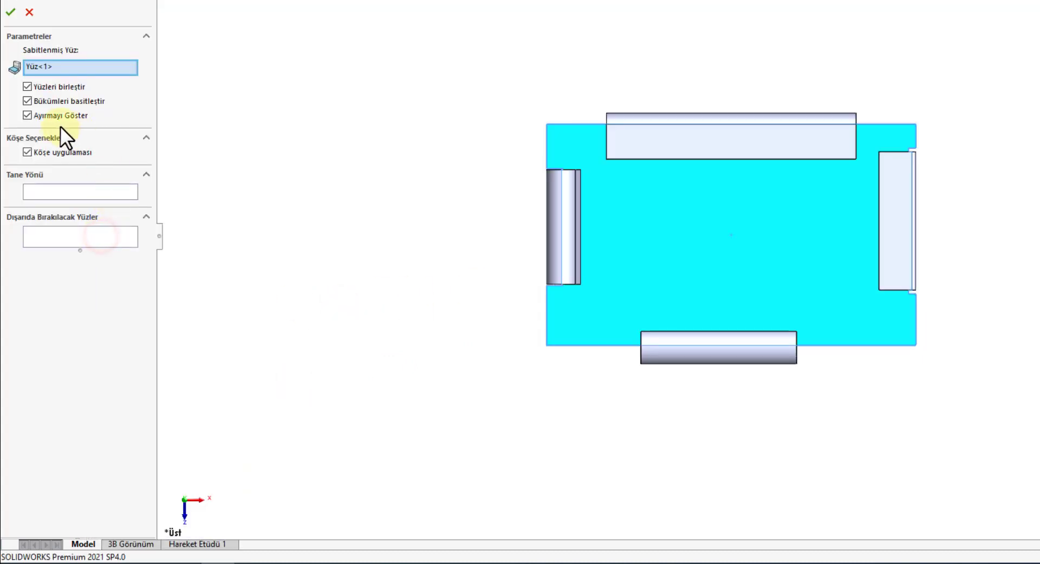
left_click(51, 100)
left_click(53, 86)
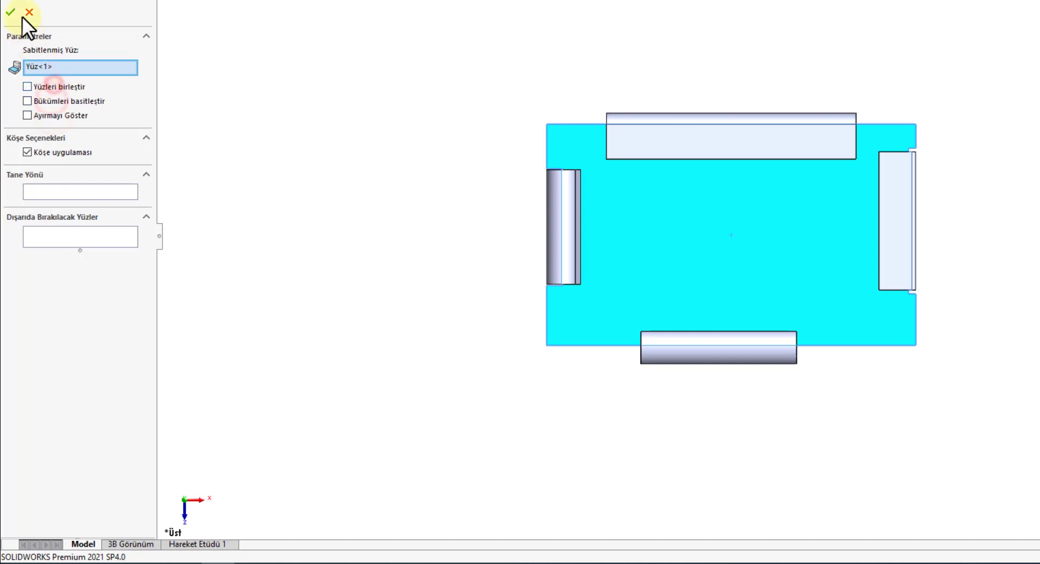
left_click(12, 10)
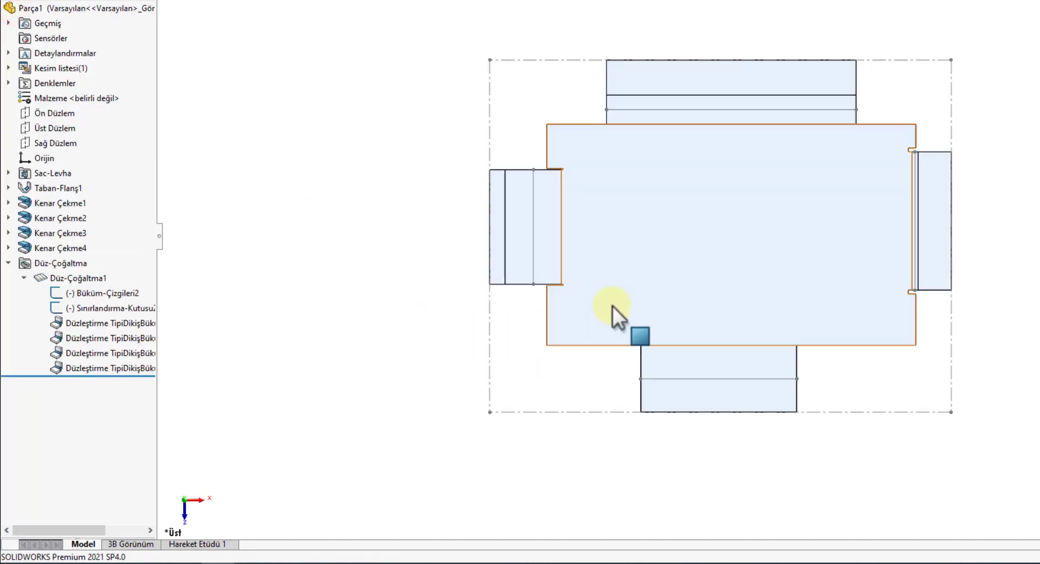
- Select the central, top and left faces to confirm they are separate
left_click(713, 247)
left_click(710, 92)
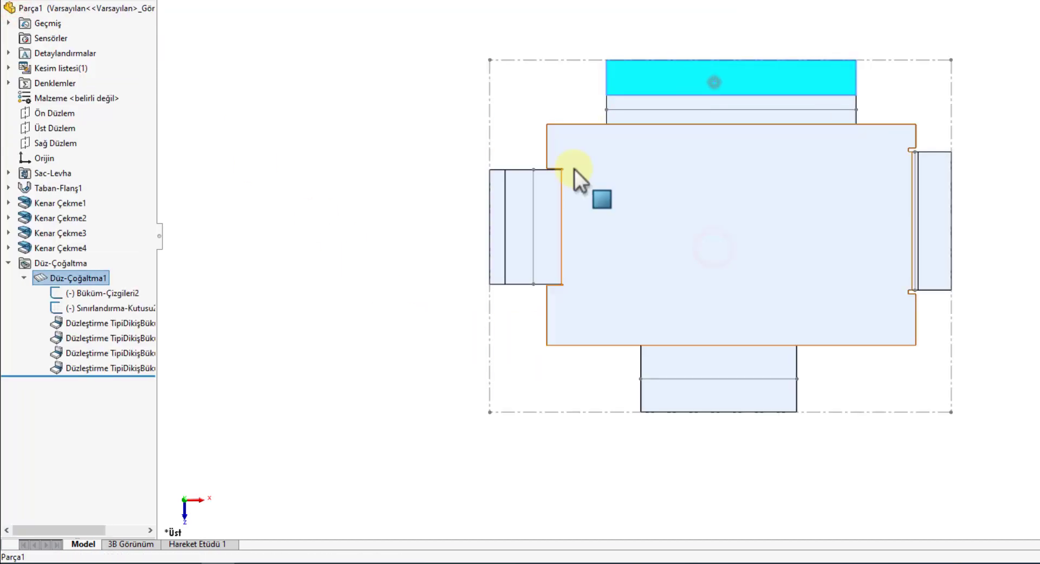
left_click(547, 224)
left_click(940, 254)
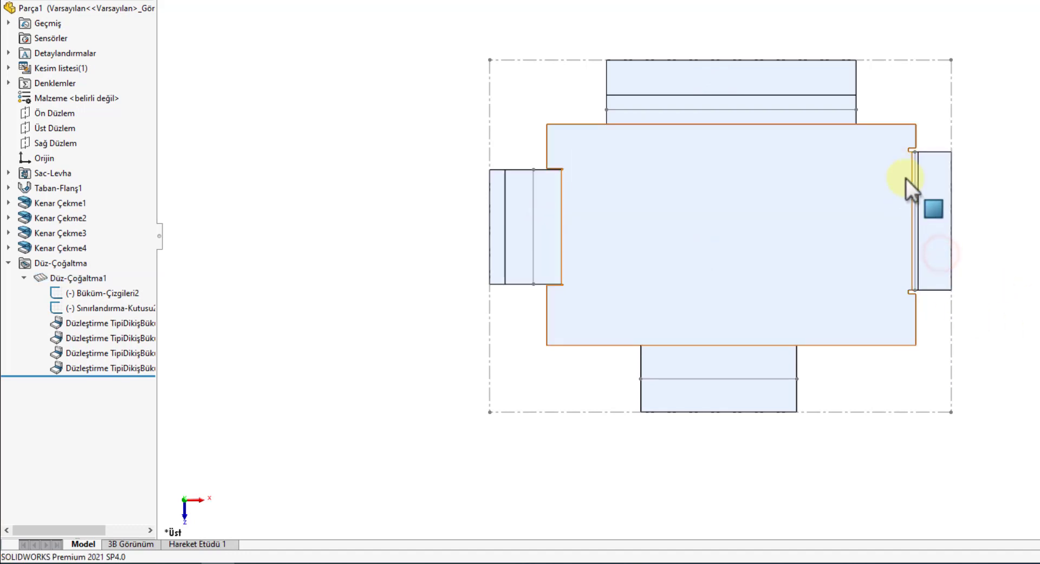